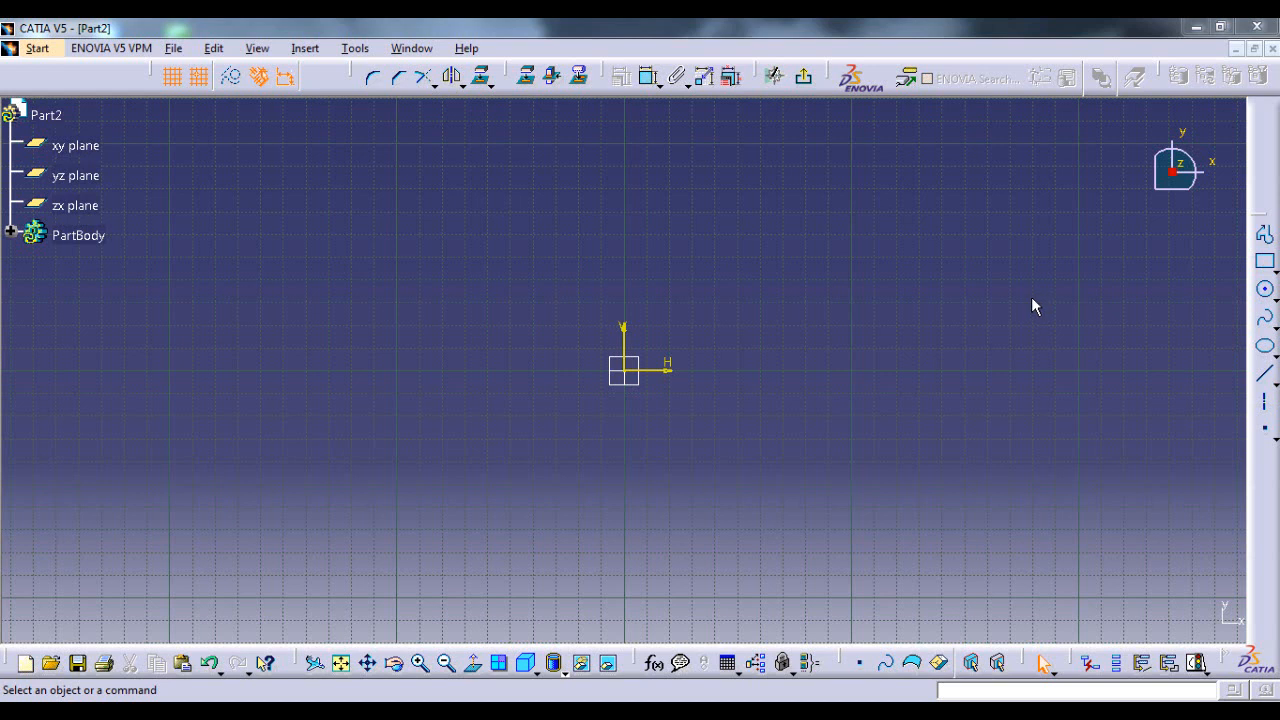
# - Draw a circle of radius 50 mm centred about 70 mm right of and 60 mm above the origin, and reposition its radius dimension inside it
pyautogui.click(1267, 292)
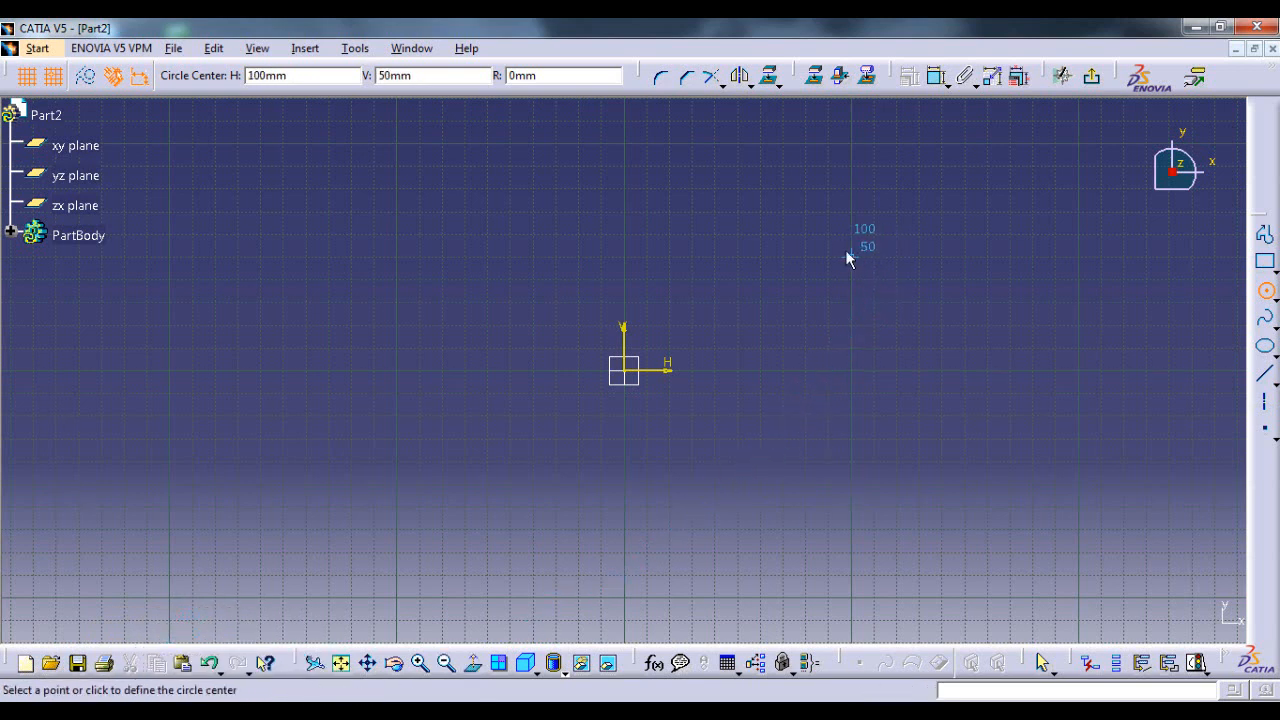
pyautogui.click(783, 240)
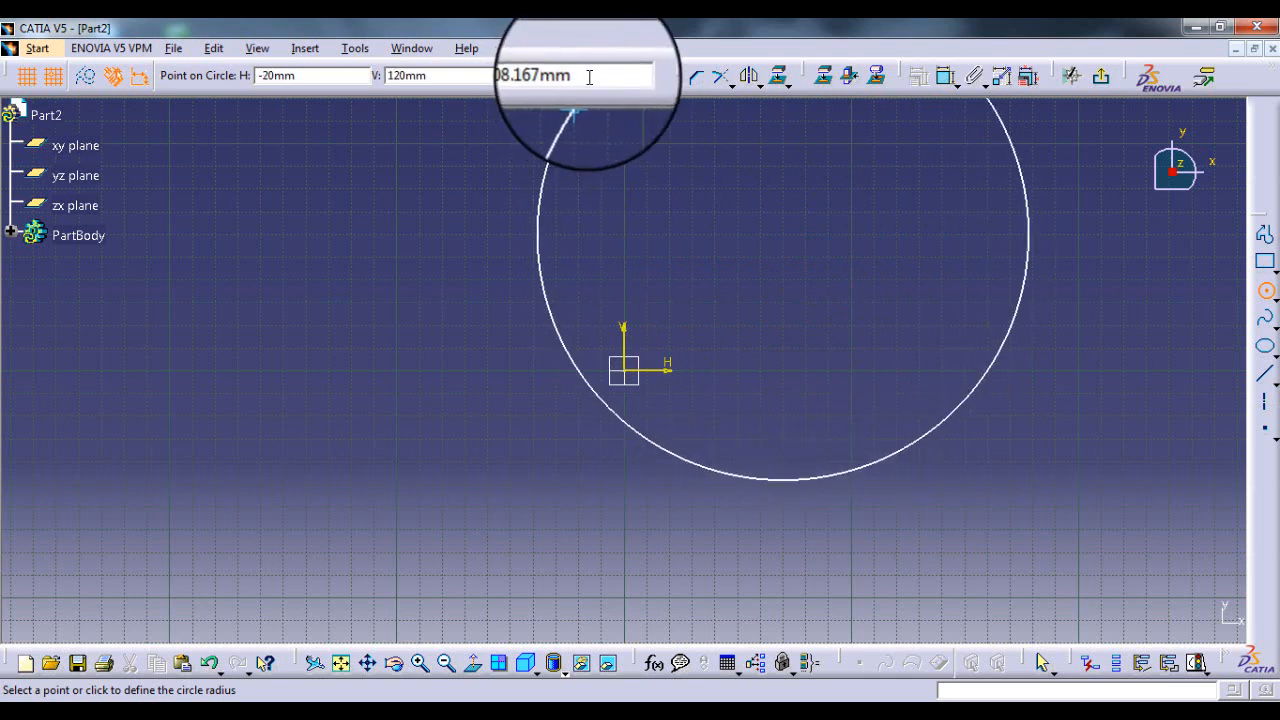
pyautogui.moveTo(586, 76); pyautogui.dragTo(516, 76)
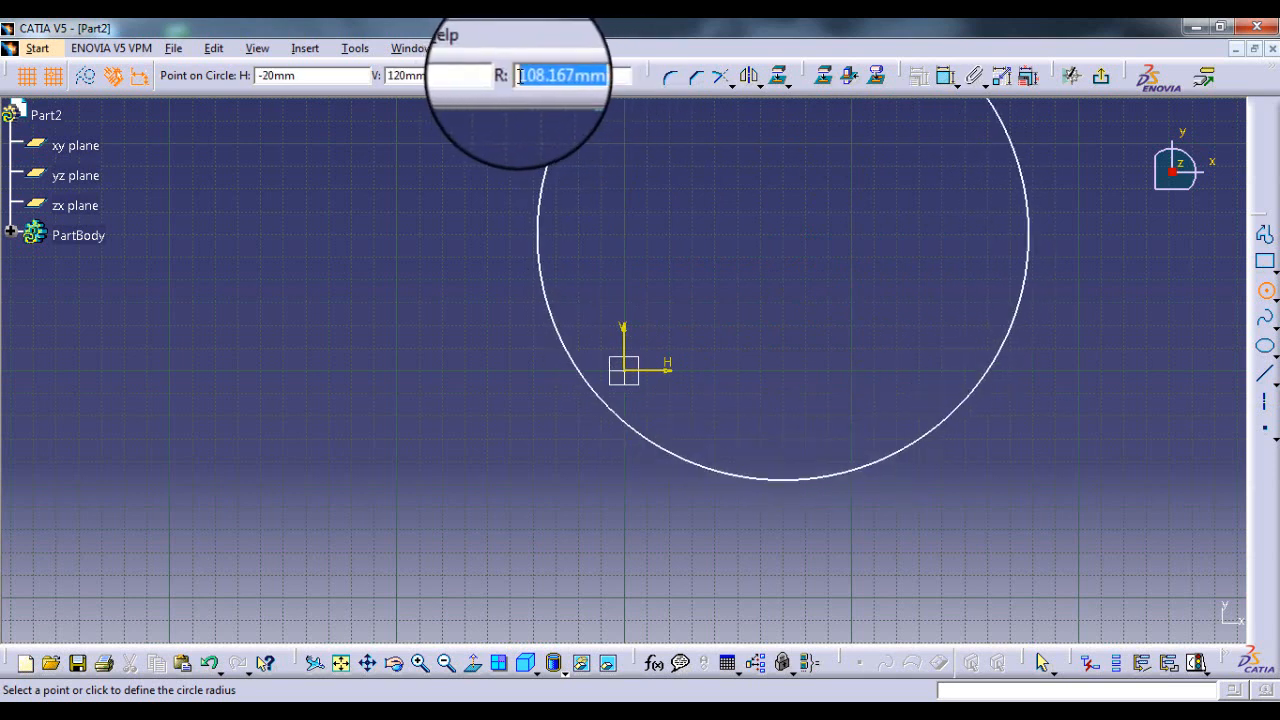
pyautogui.write('50')
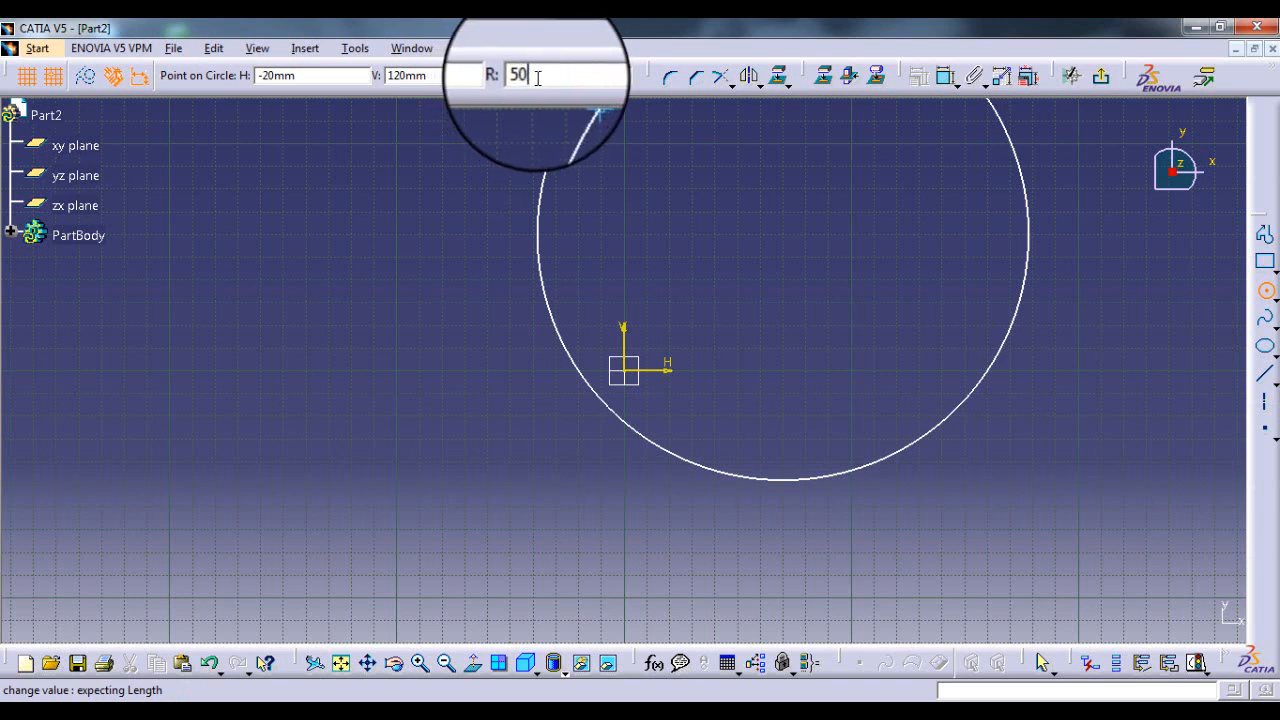
pyautogui.press('Return')
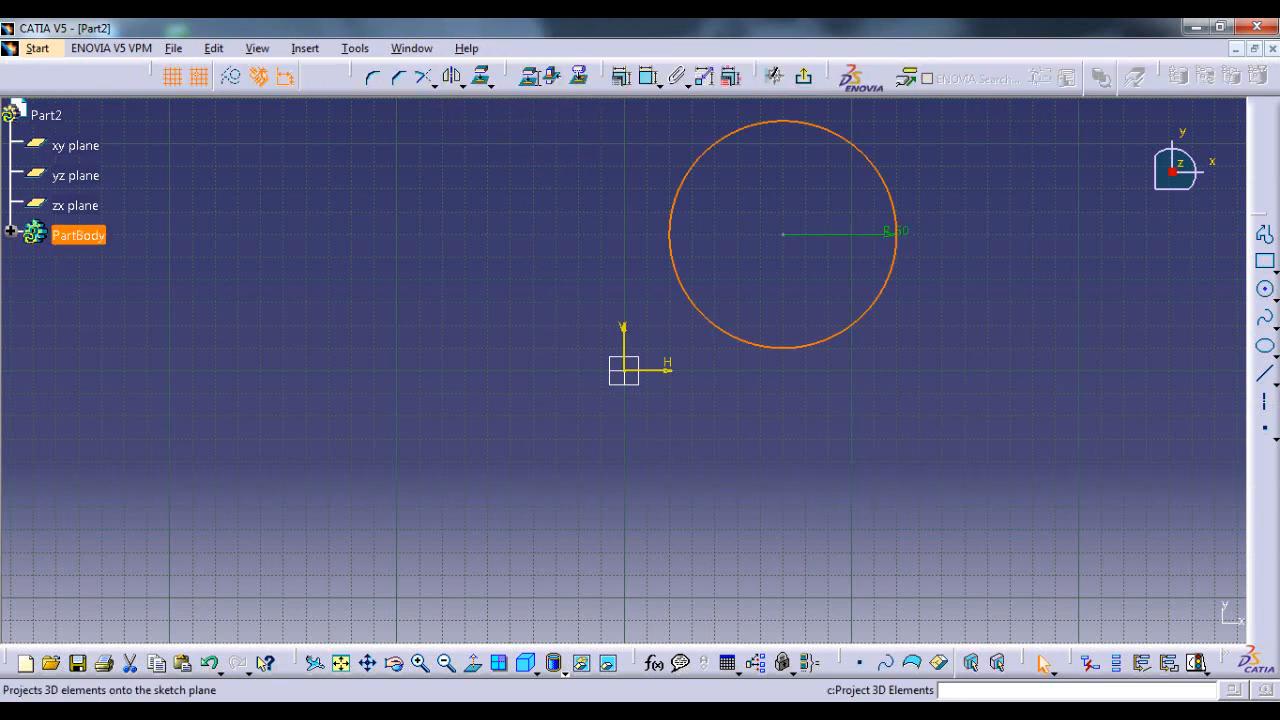
pyautogui.click(787, 251)
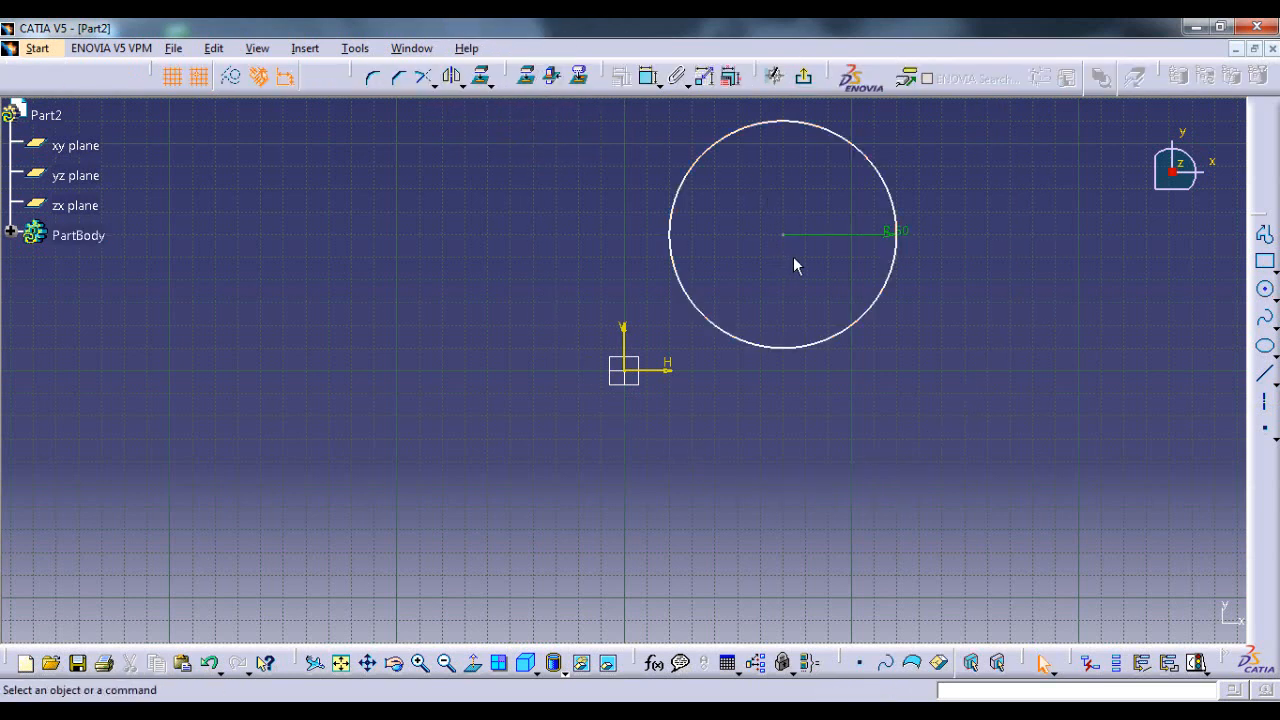
pyautogui.click(878, 234)
pyautogui.click(843, 257)
# - Draw a second circle with a radius of about 45 mm to the upper left of the sketch origin
pyautogui.click(1265, 289)
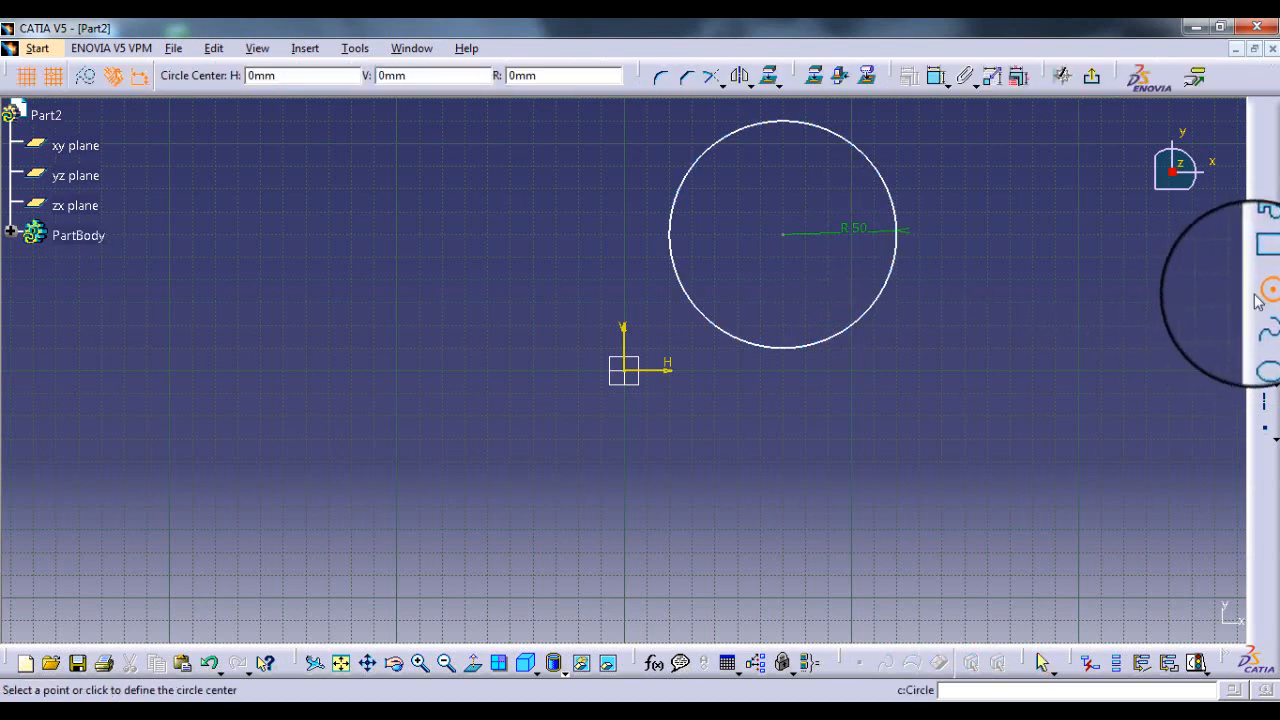
pyautogui.click(350, 262)
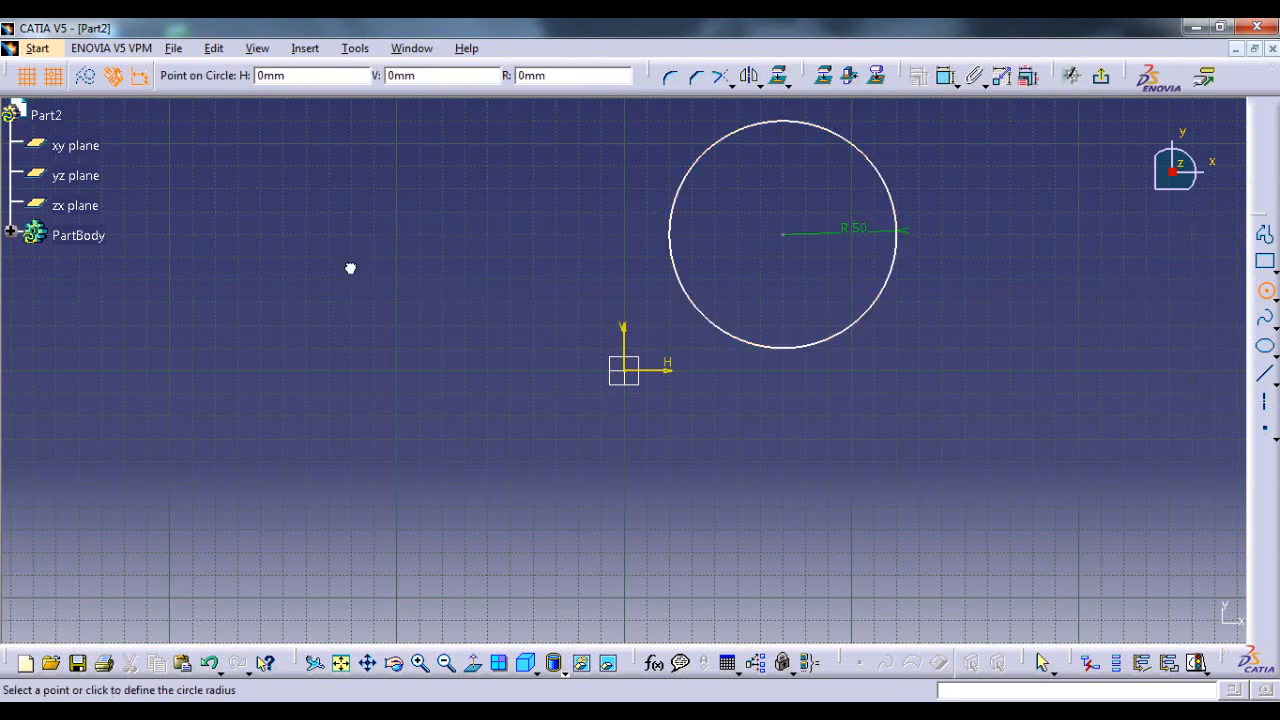
pyautogui.click(441, 312)
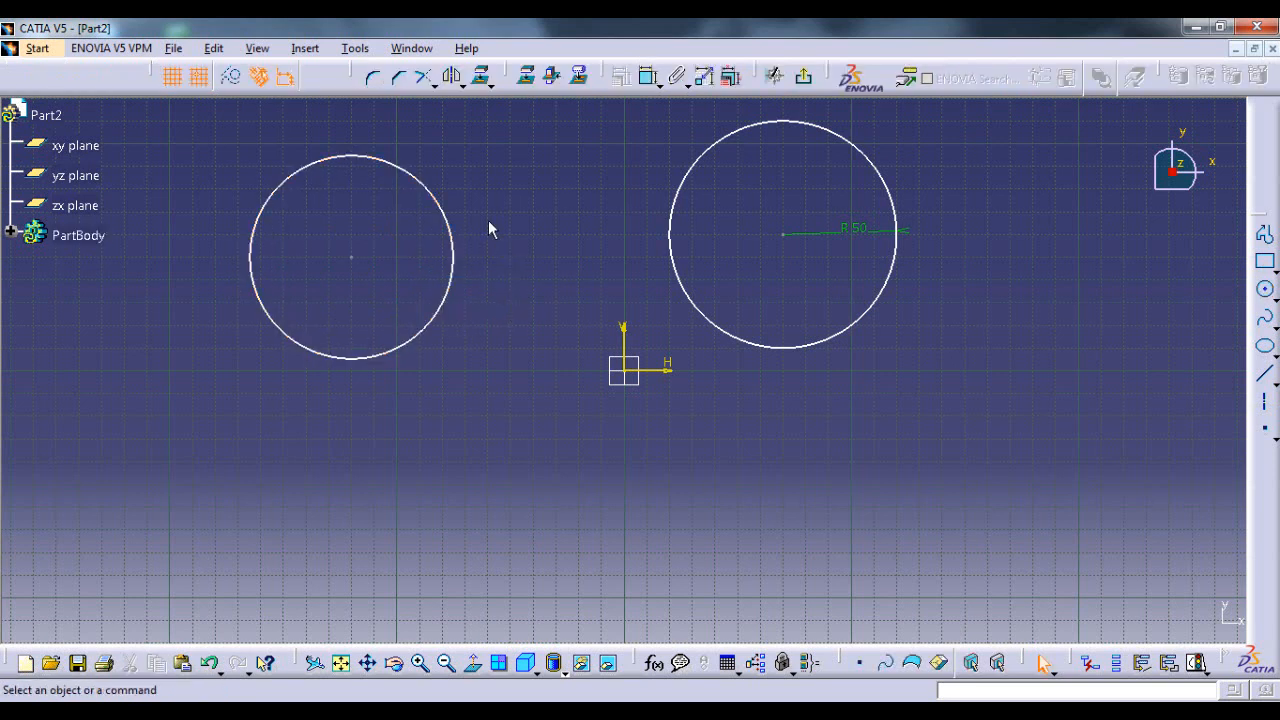
# - Add a radius constraint to the left circle and place it just outside the circle's upper-right edge
pyautogui.click(421, 182)
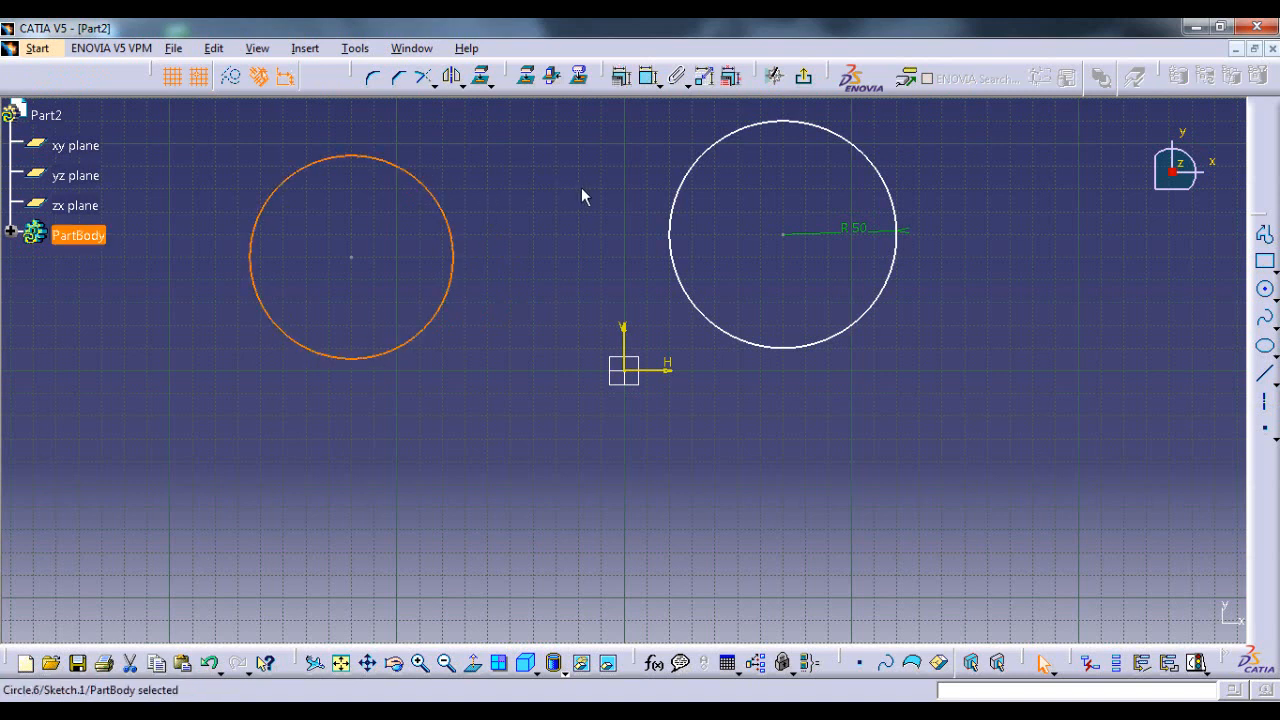
pyautogui.click(648, 84)
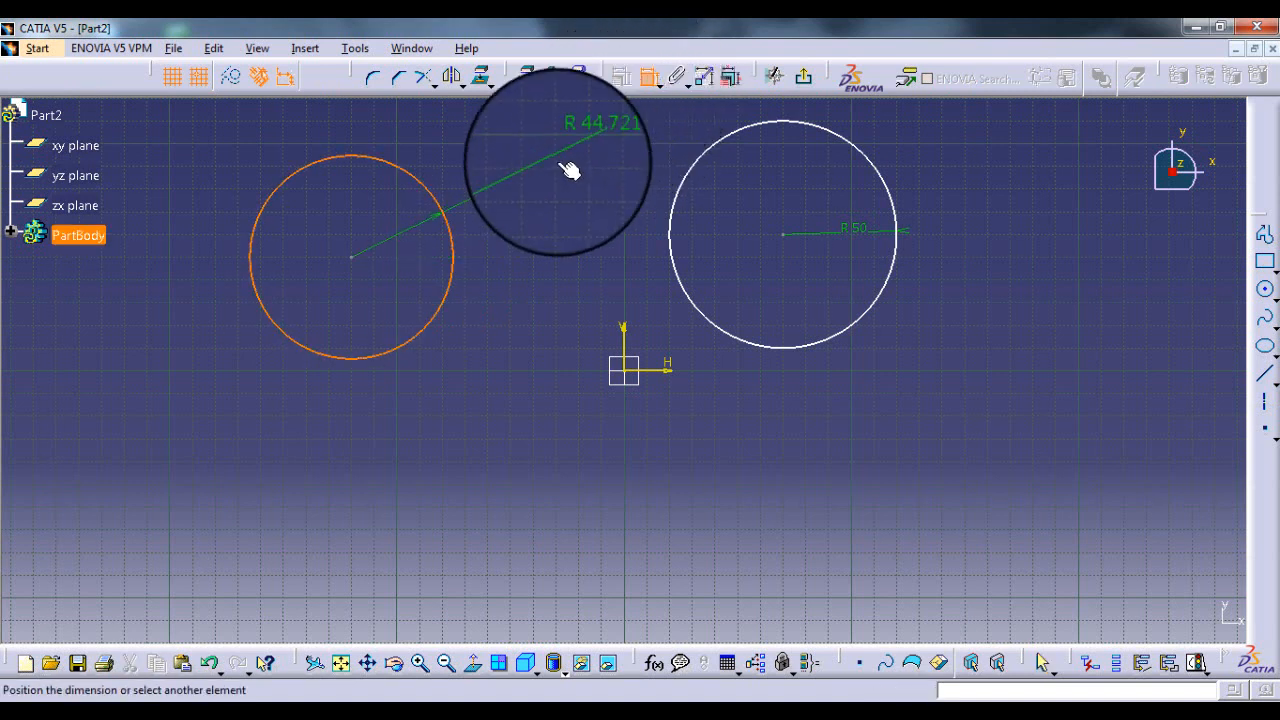
pyautogui.click(498, 207)
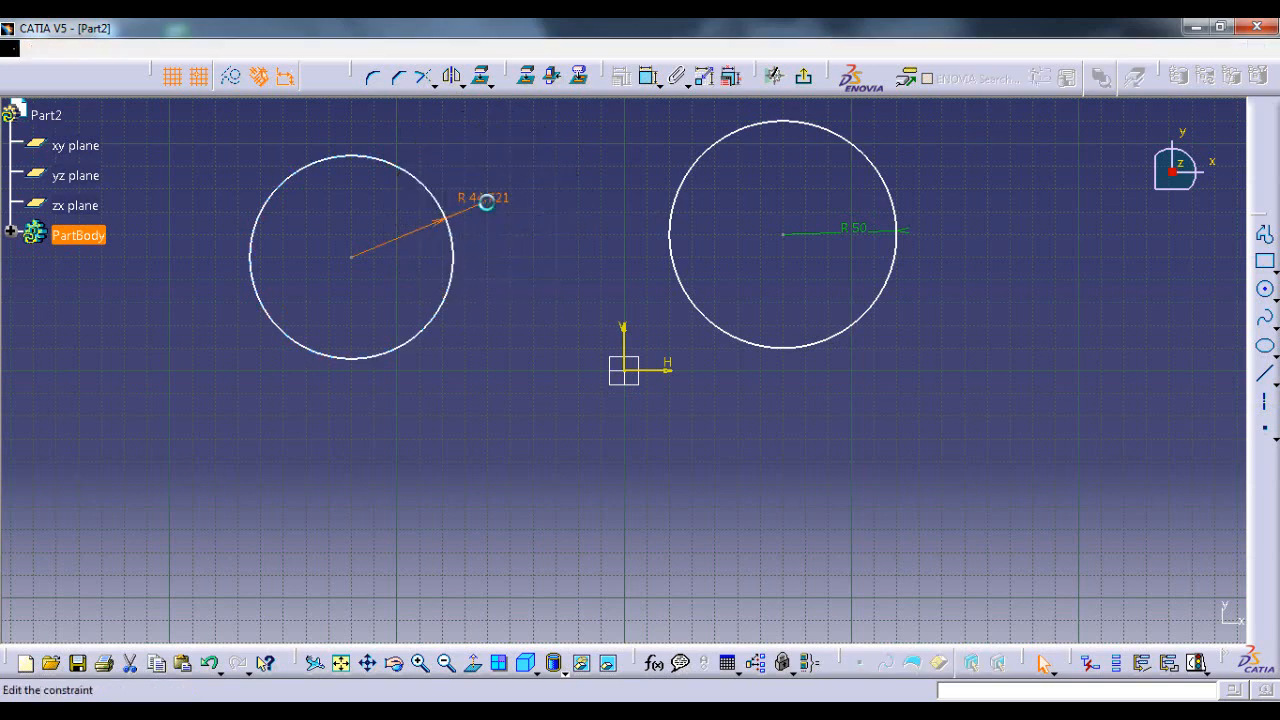
# - Set the left circle's radius constraint to 50 mm, switching its dimension type to Diameter and back to Radius
pyautogui.doubleClick(498, 207)
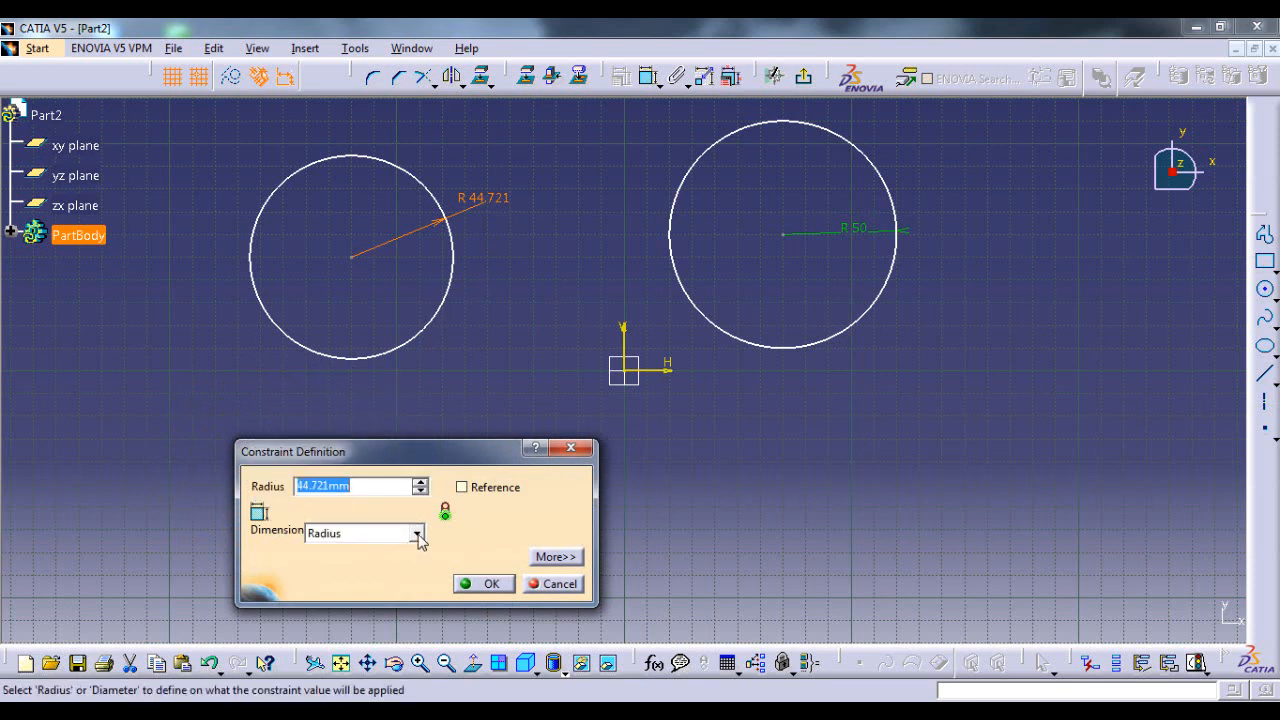
pyautogui.click(418, 537)
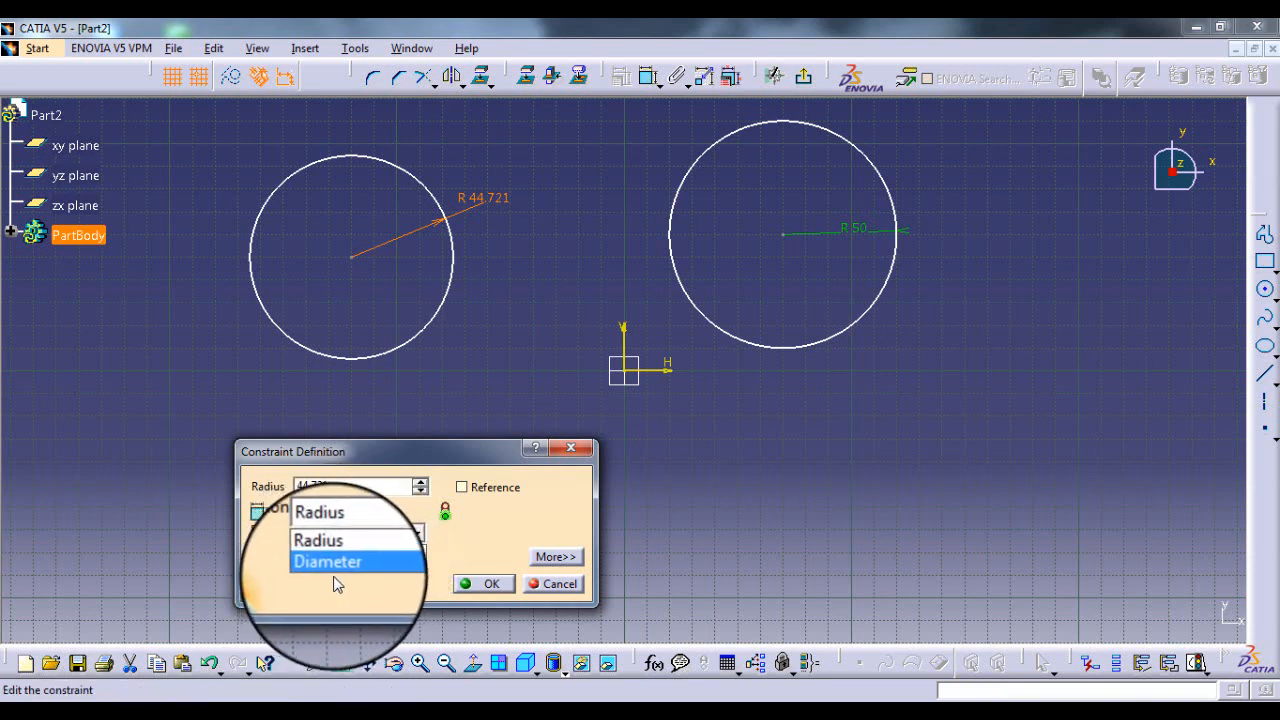
pyautogui.click(353, 540)
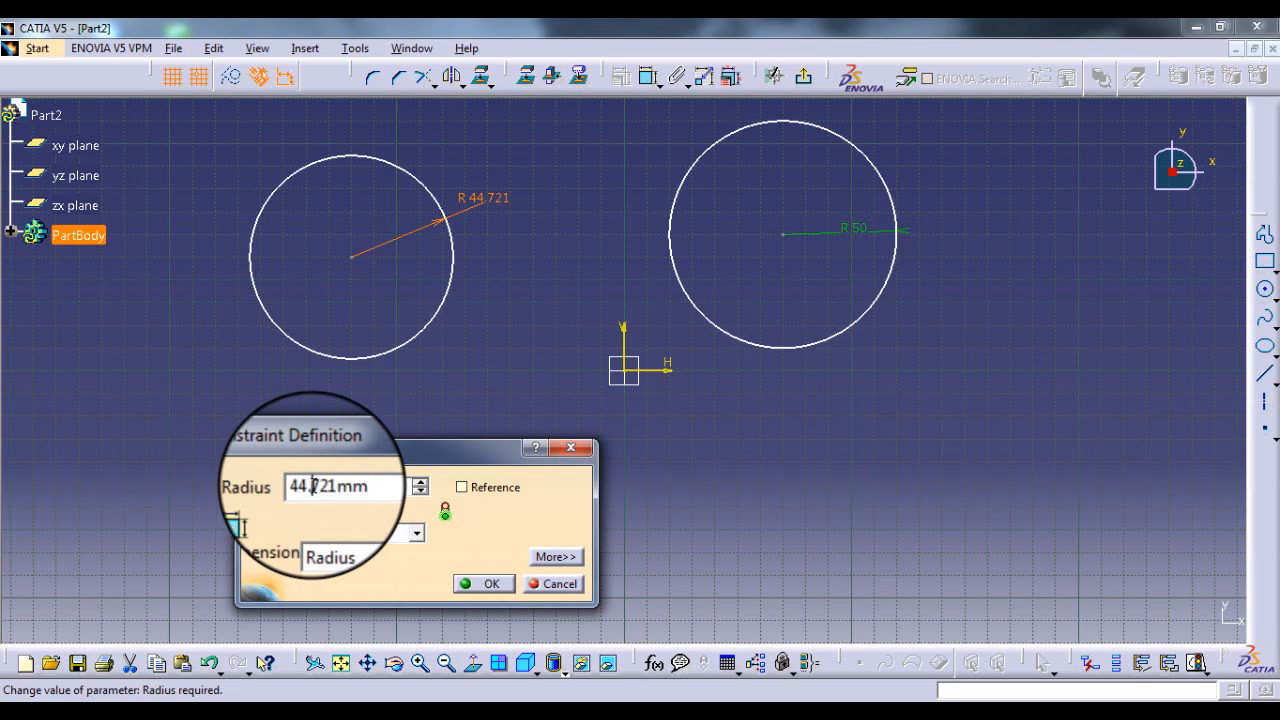
pyautogui.doubleClick(320, 486)
pyautogui.write('50')
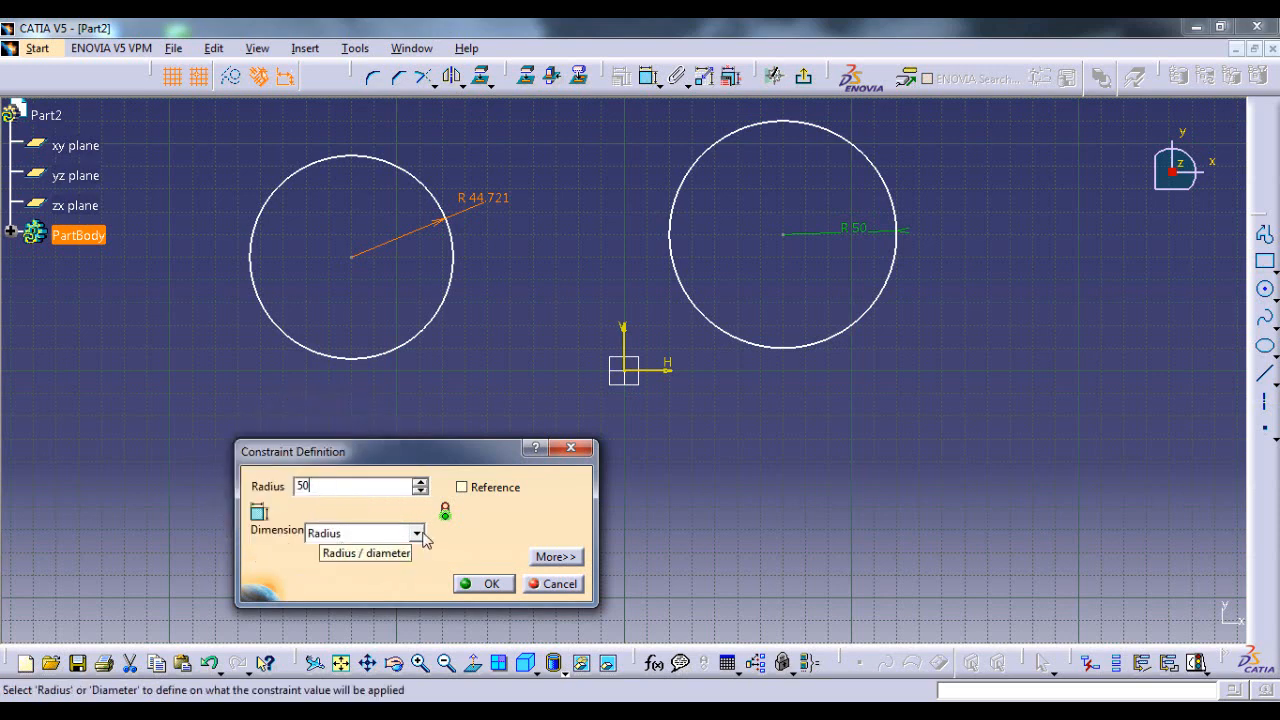
pyautogui.click(416, 533)
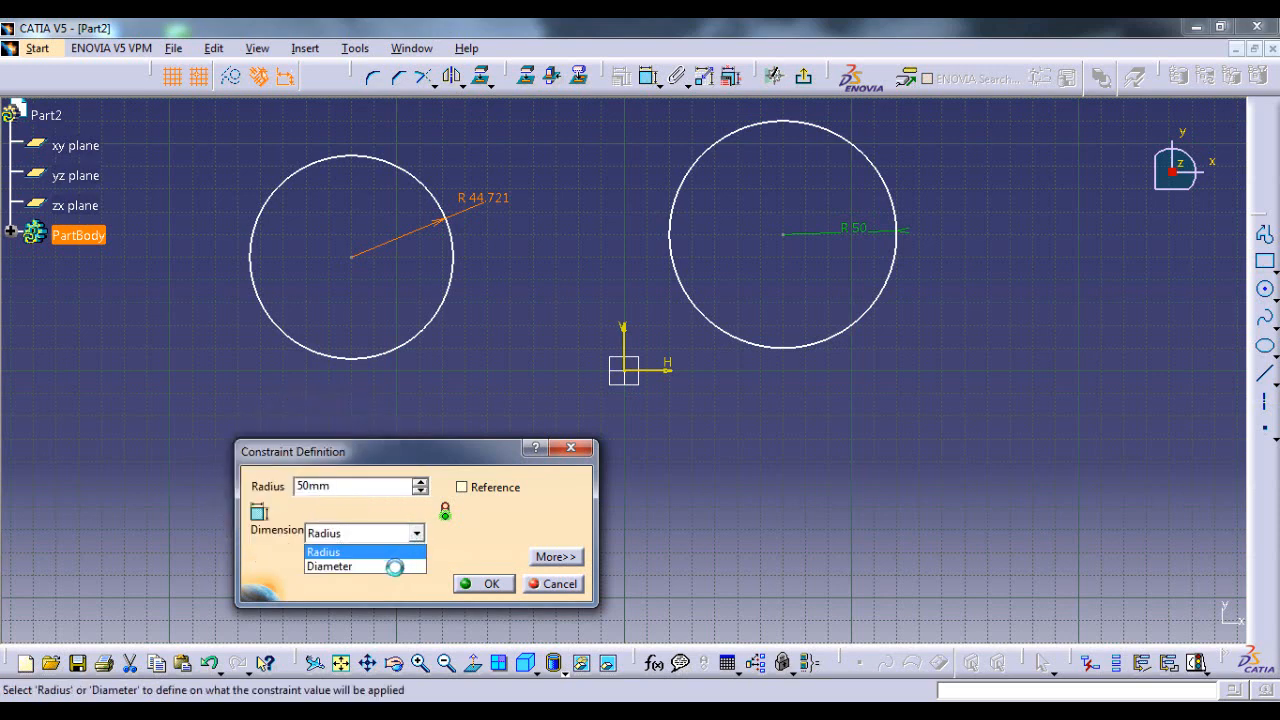
pyautogui.click(360, 562)
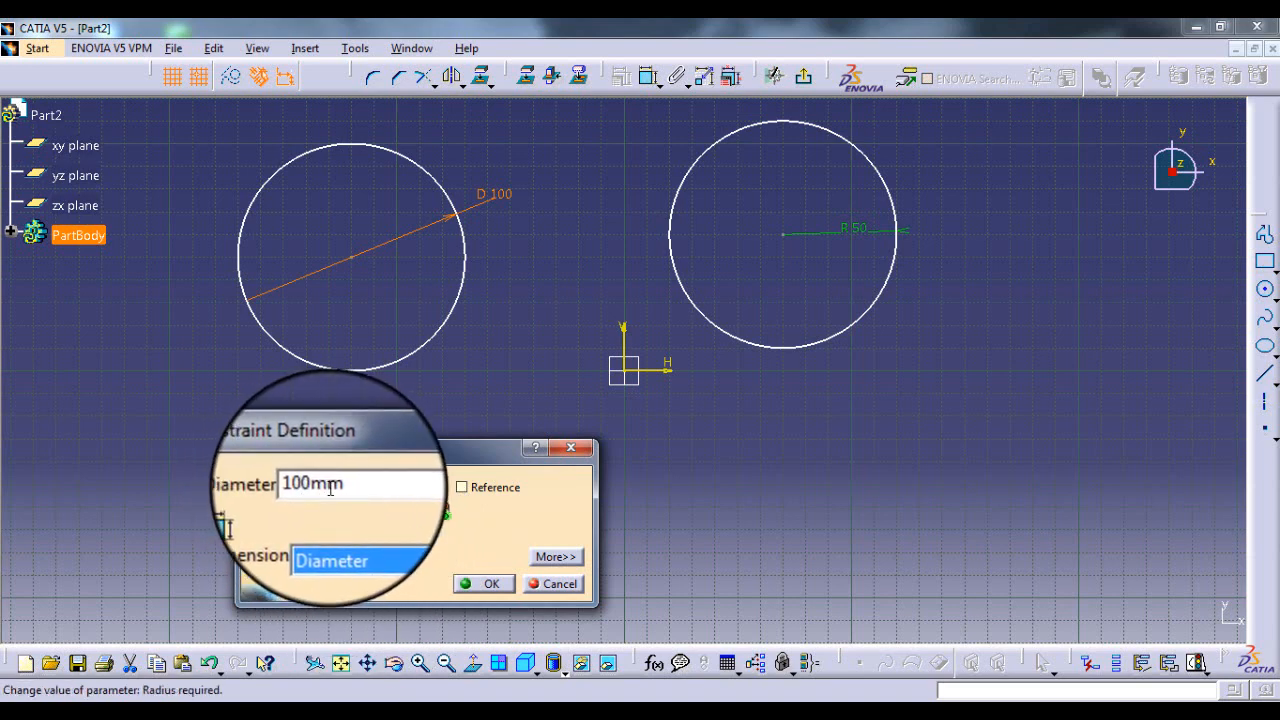
pyautogui.click(416, 535)
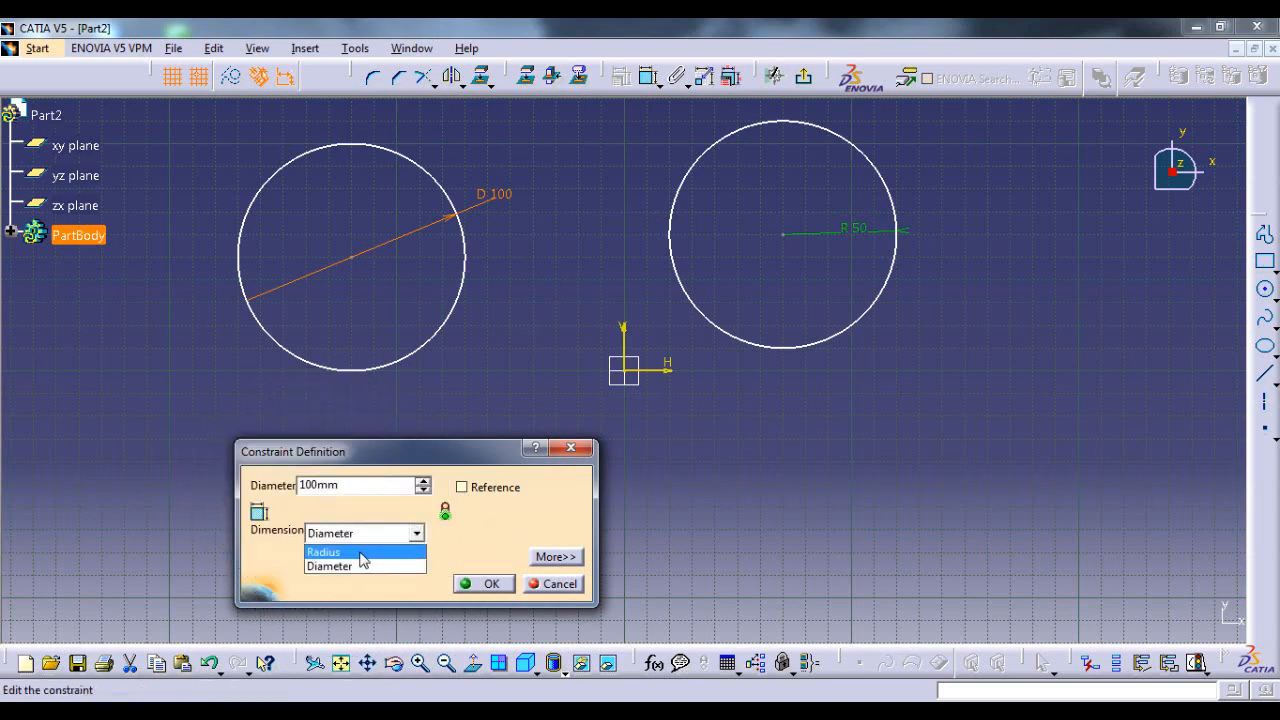
pyautogui.click(360, 552)
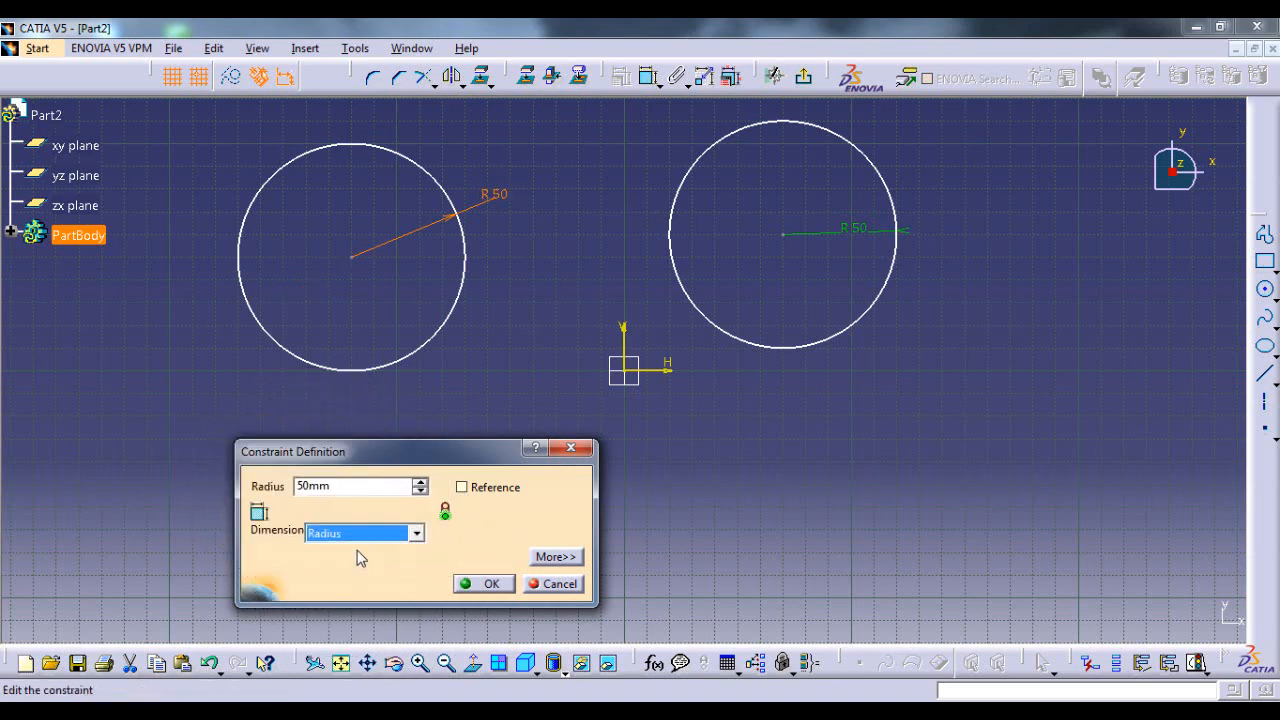
pyautogui.click(487, 586)
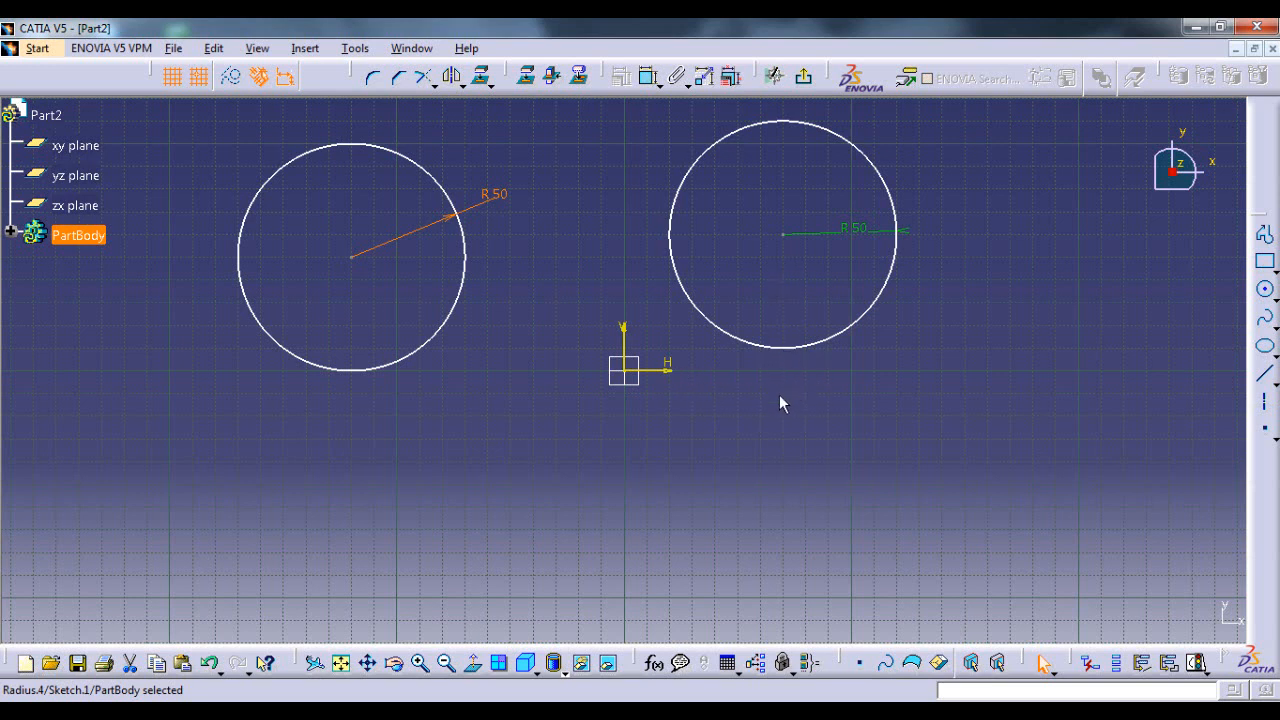
# - Dimension the horizontal distance from the right circle's centre to the vertical axis, placing the dimension below the circle
pyautogui.click(791, 236)
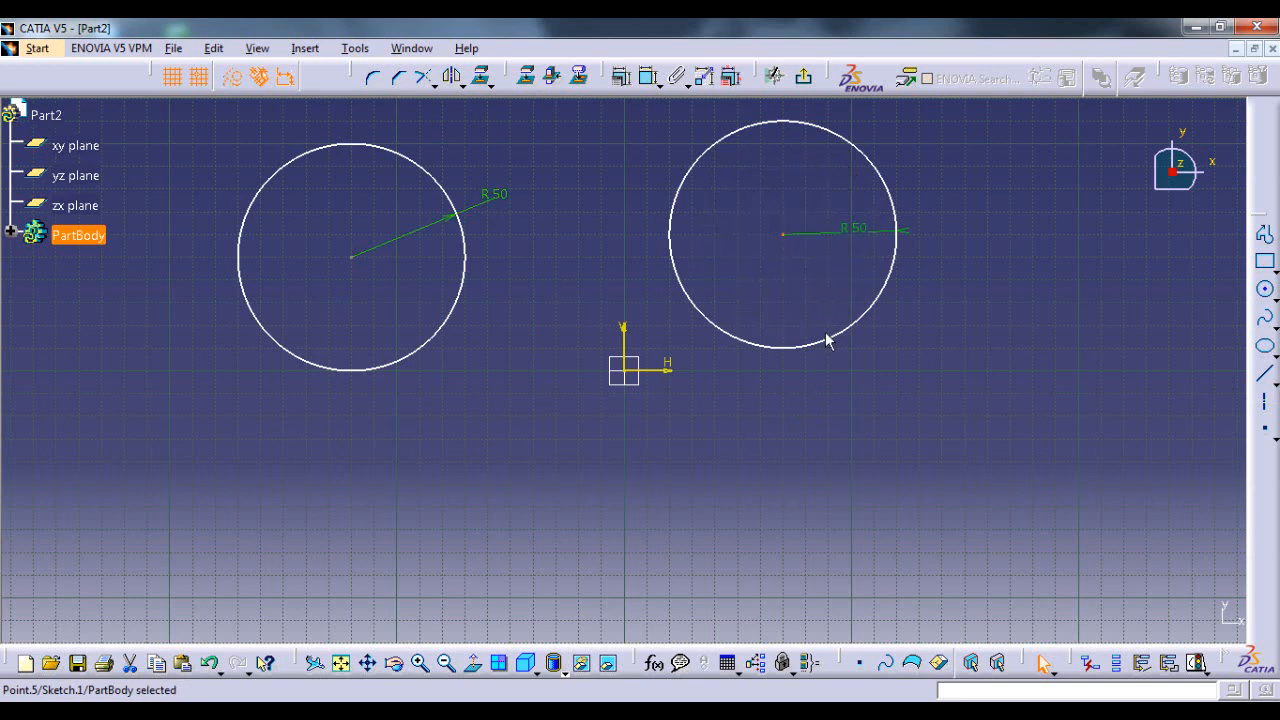
pyautogui.click(624, 340)
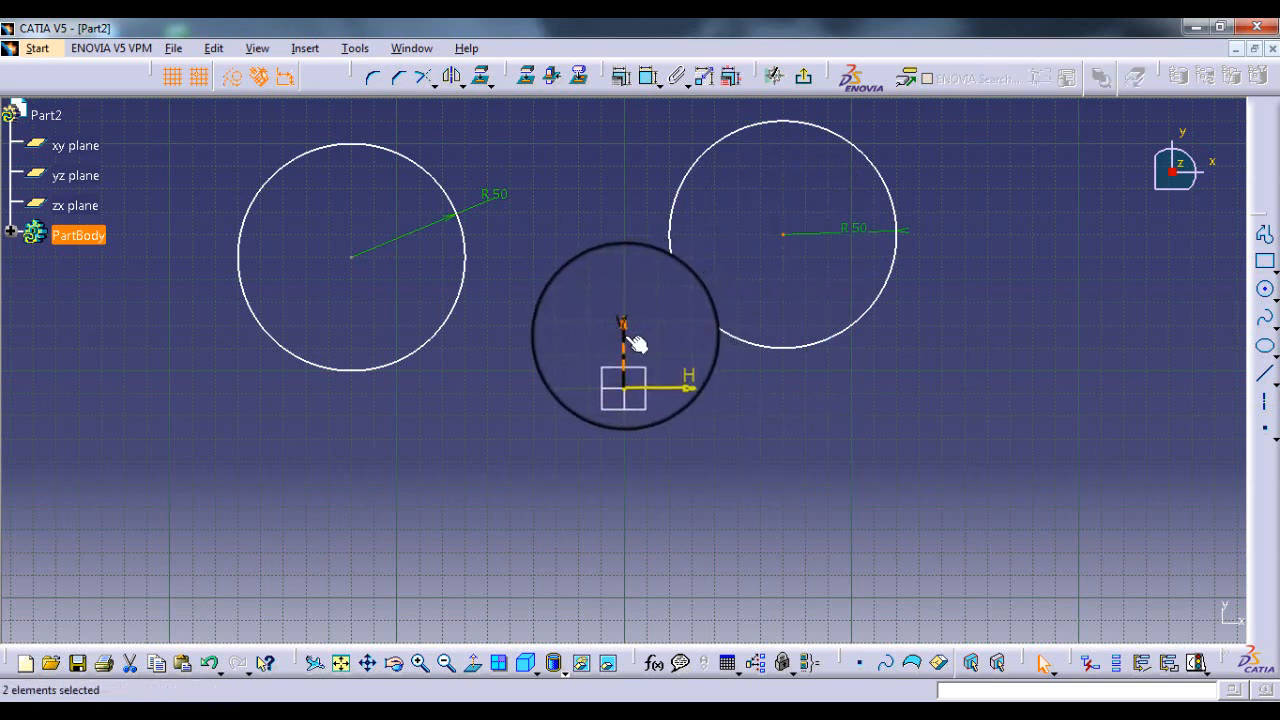
pyautogui.click(649, 84)
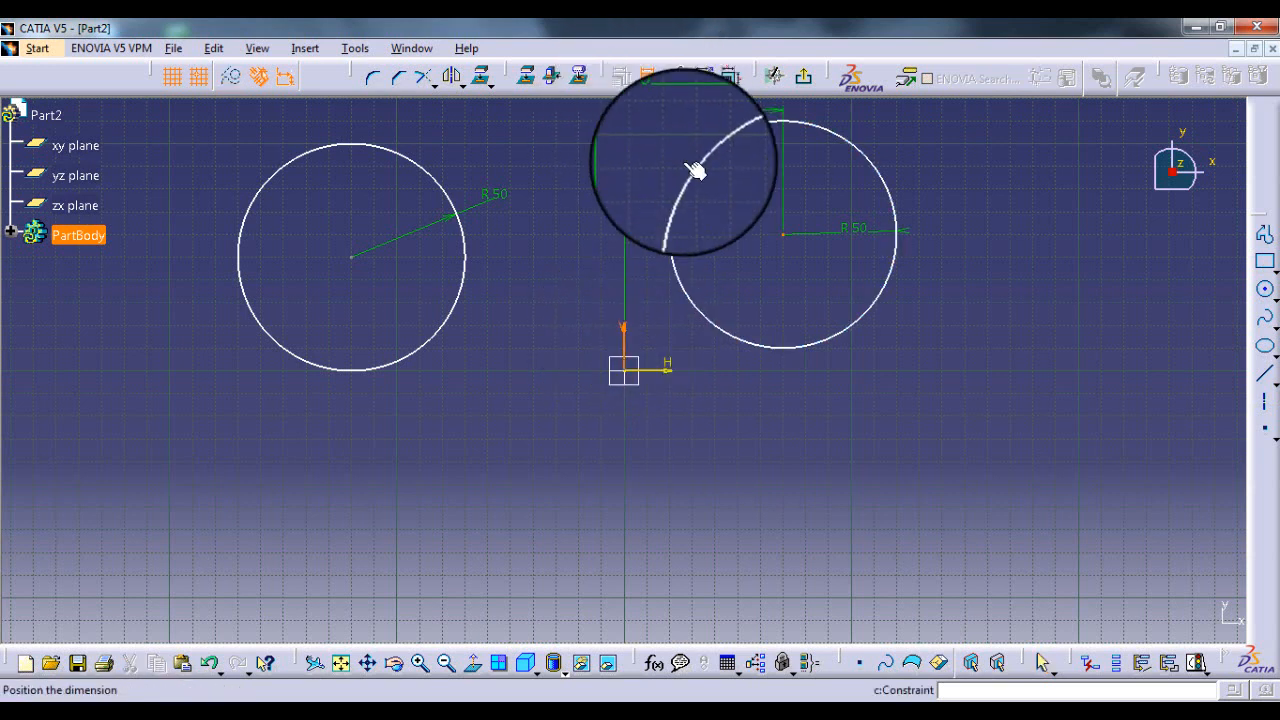
pyautogui.click(712, 414)
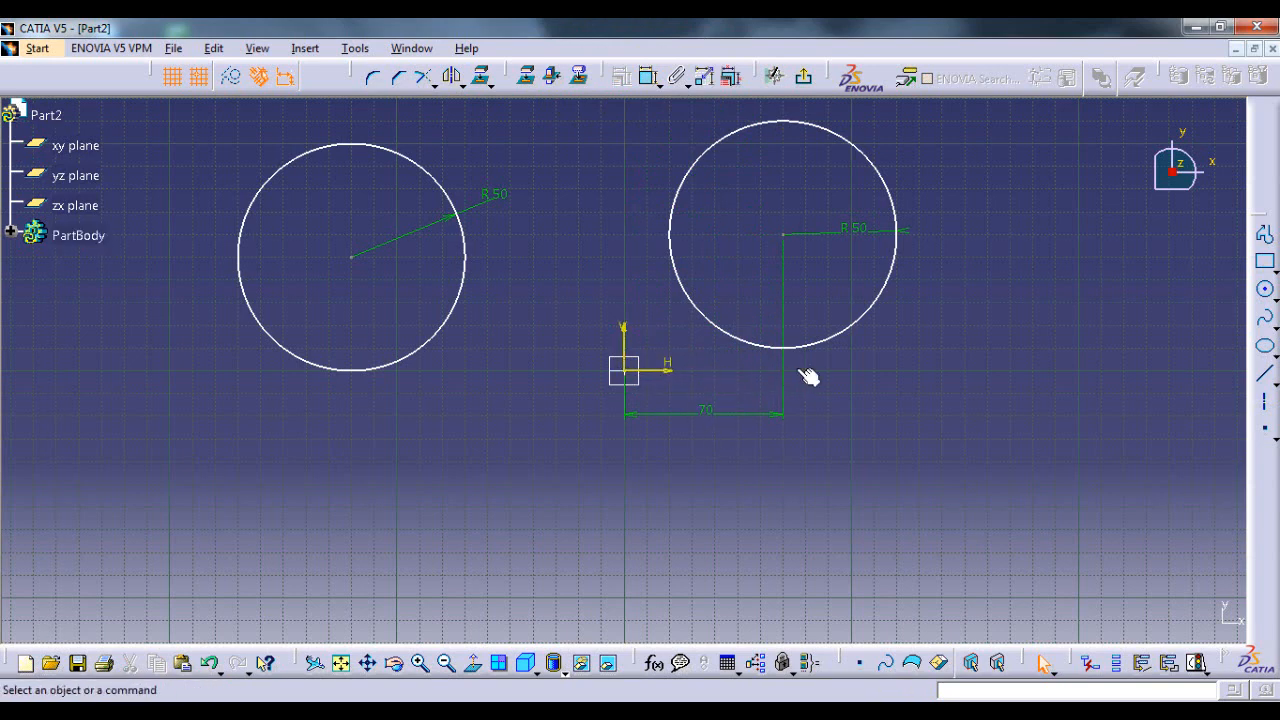
# - Set the horizontal offset between the right circle's centre and the vertical axis to 80 mm
pyautogui.click(704, 413)
pyautogui.doubleClick(703, 410)
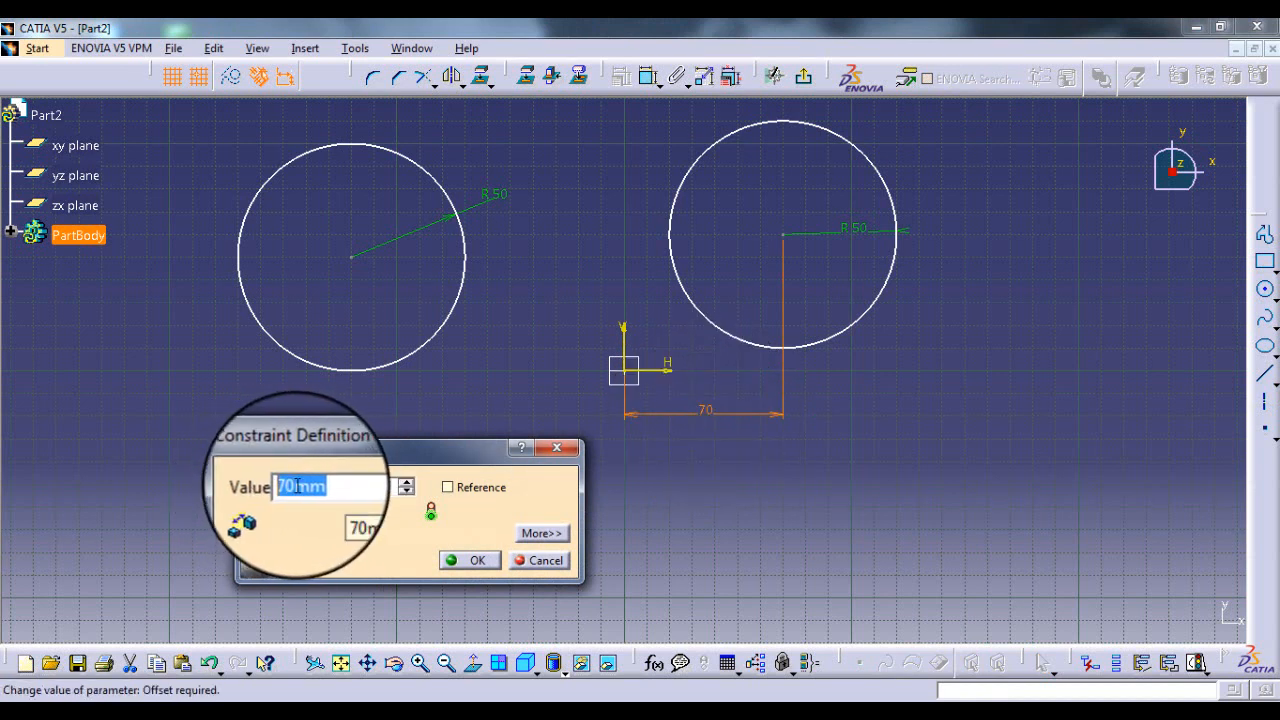
pyautogui.write('80')
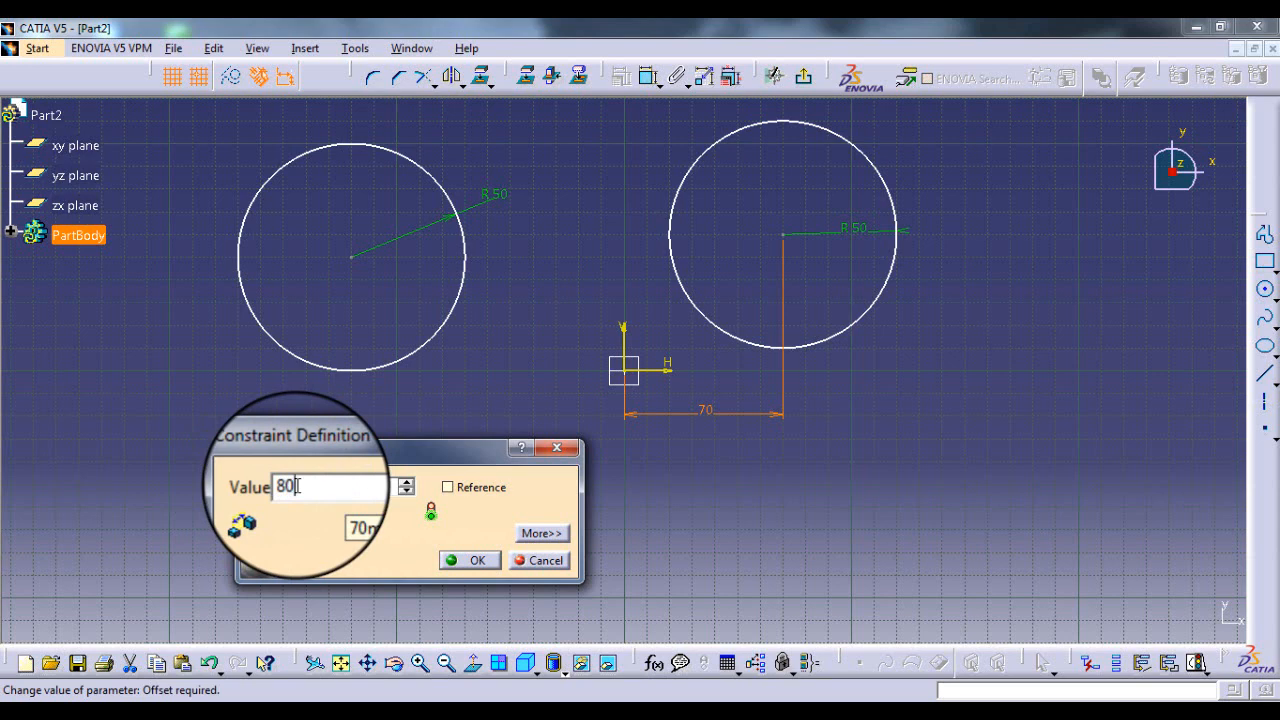
pyautogui.press('Return')
pyautogui.click(840, 437)
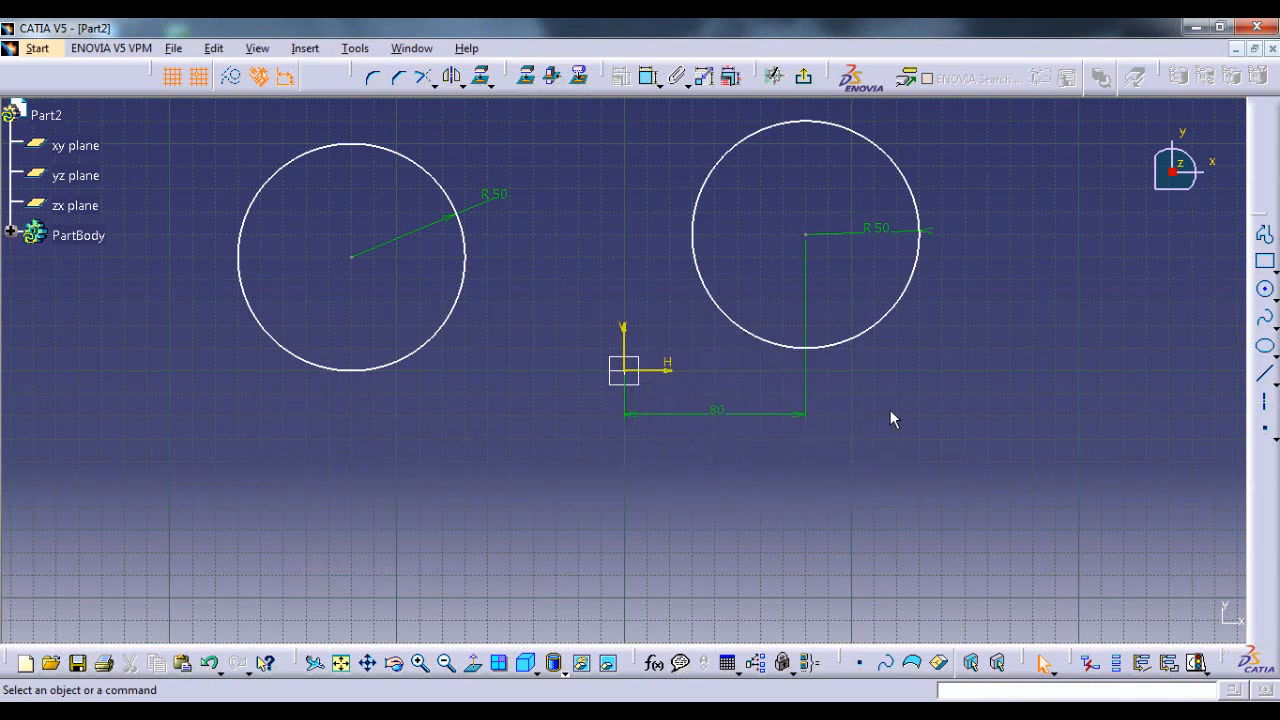
# - Dimension the vertical distance from the right circle's centre to the horizontal axis, placing the dimension right of the circle
pyautogui.click(807, 236)
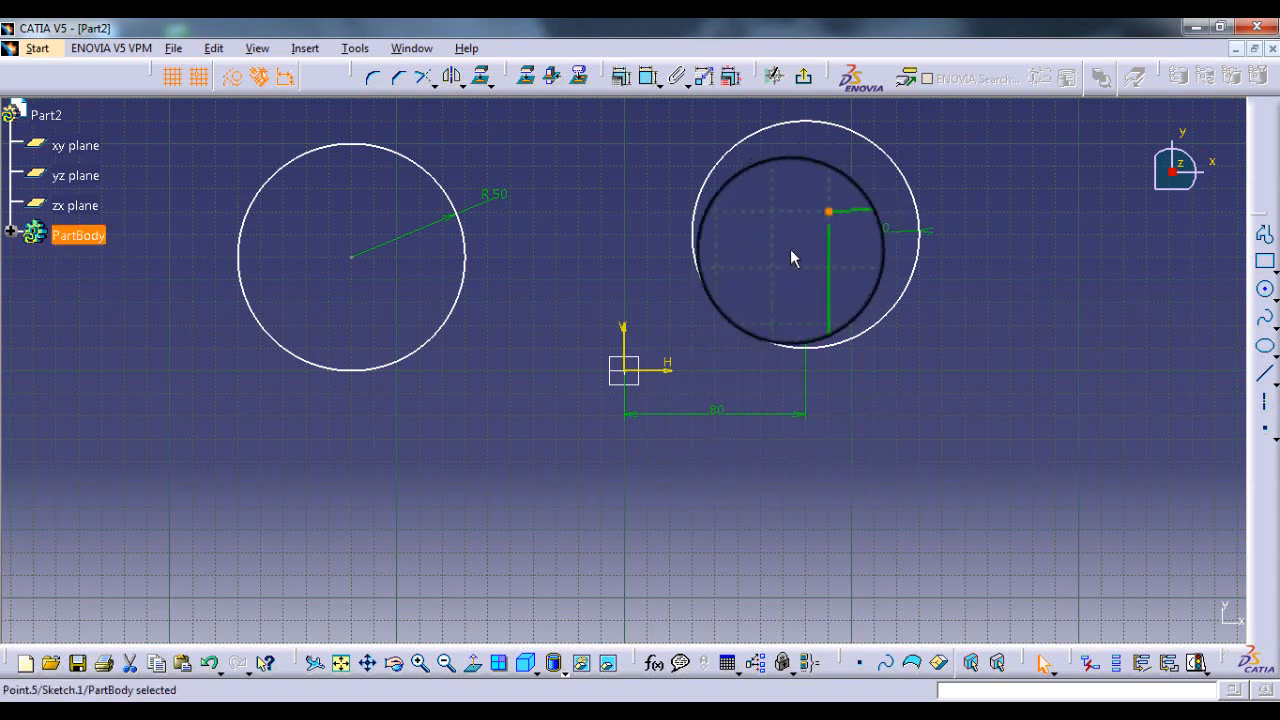
pyautogui.click(669, 371)
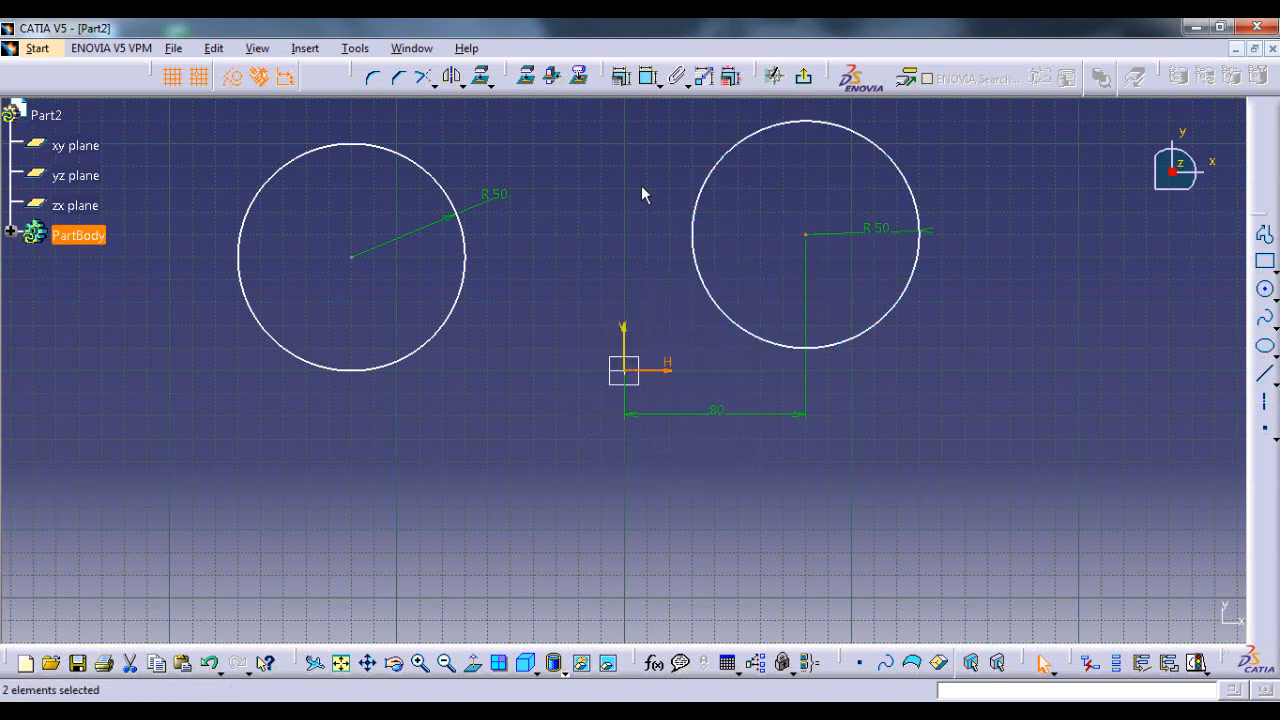
pyautogui.click(649, 80)
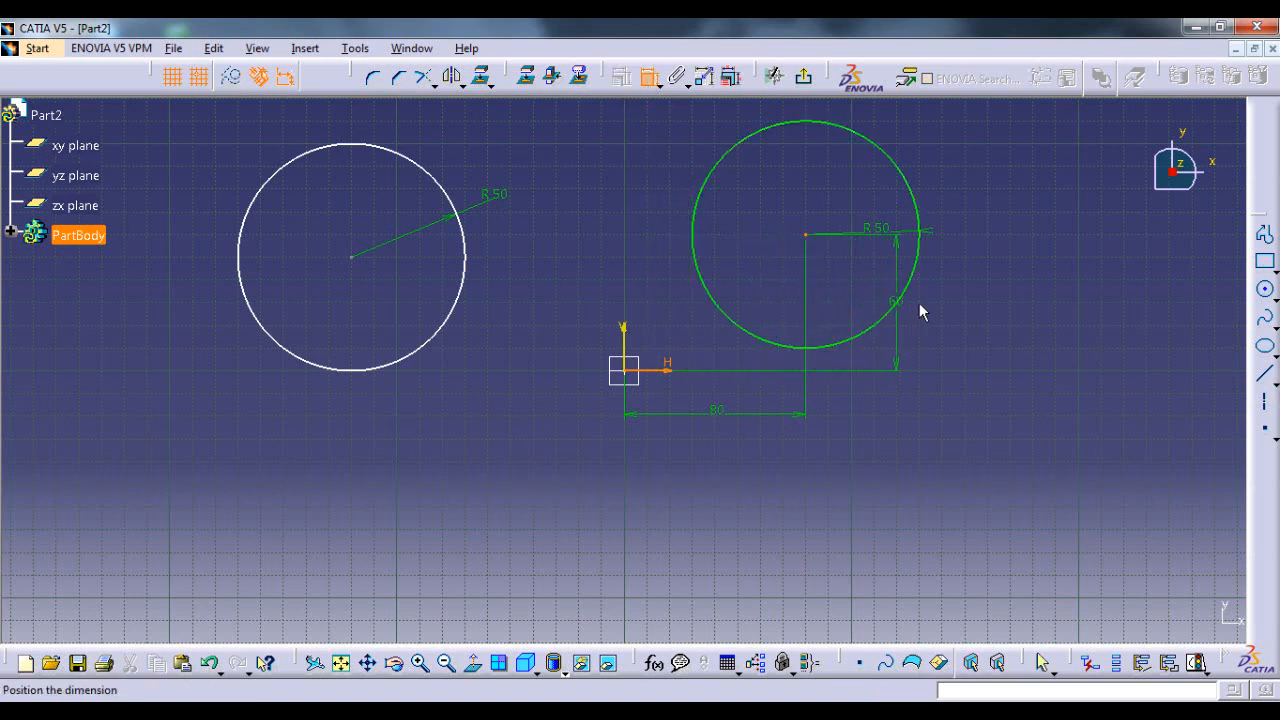
pyautogui.click(963, 323)
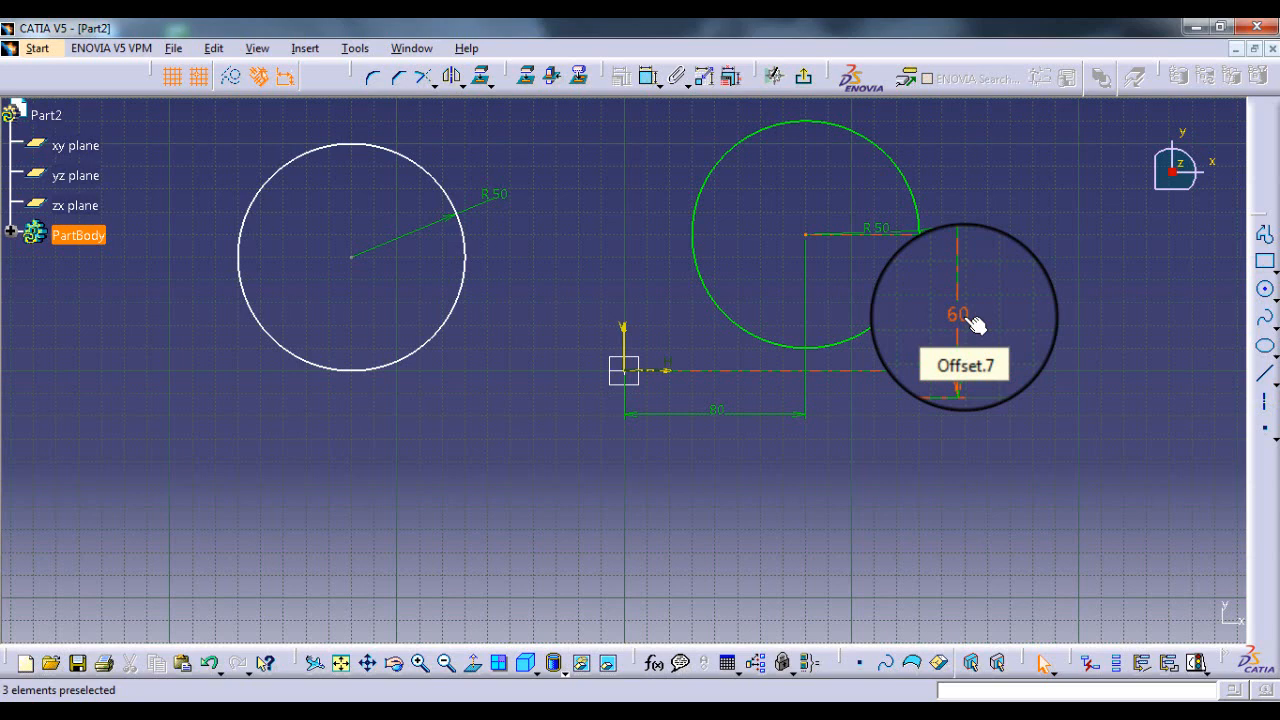
# - Set the vertical offset between the right circle's centre and the horizontal axis to 40 mm
pyautogui.doubleClick(972, 320)
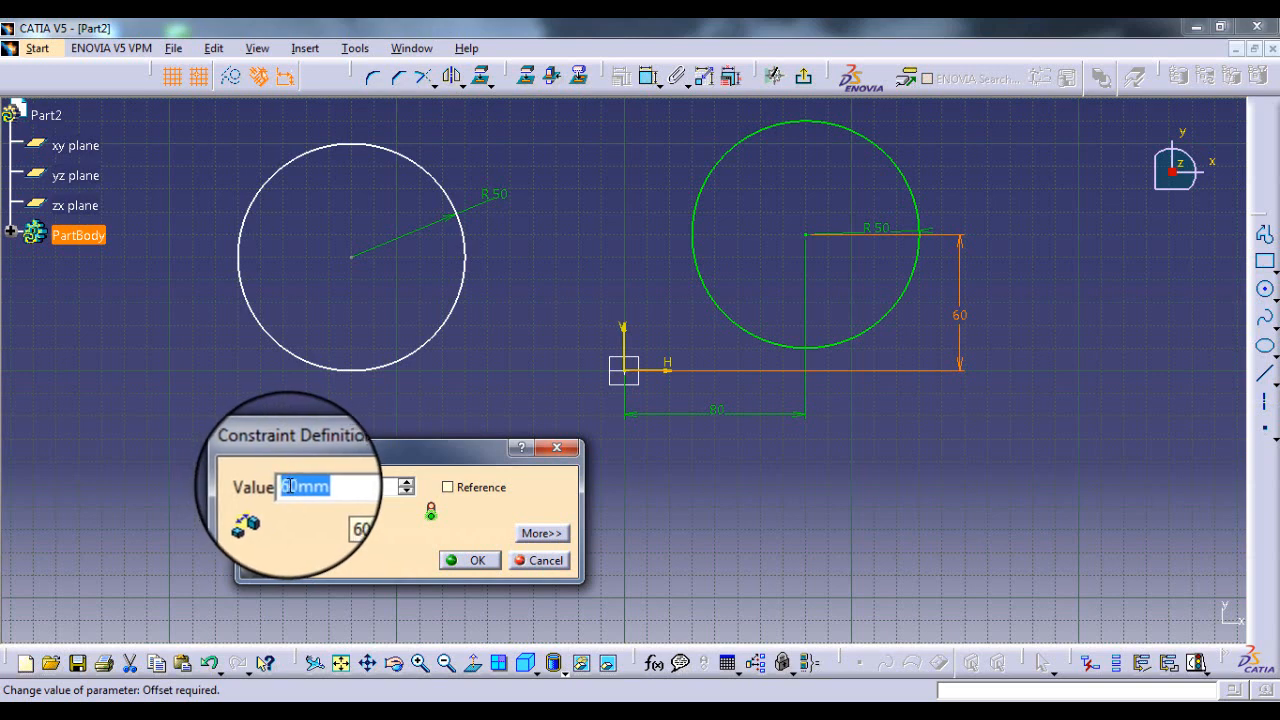
pyautogui.write('40')
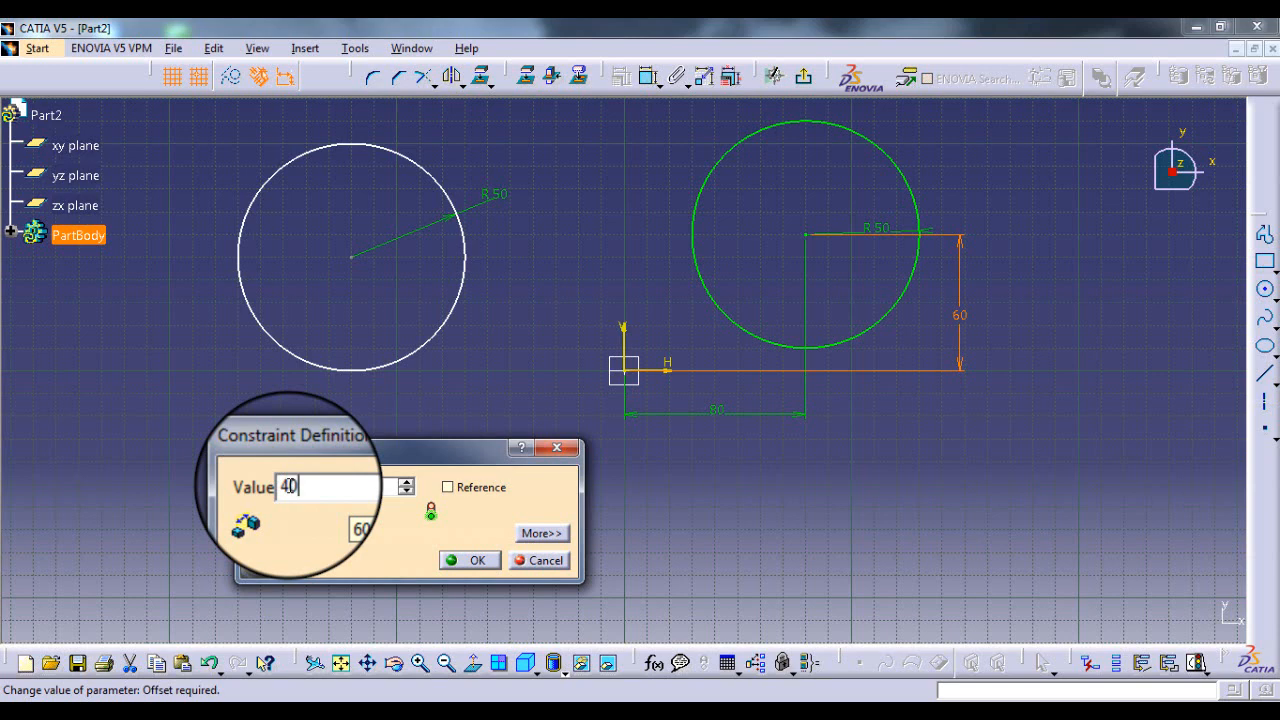
pyautogui.press('Return')
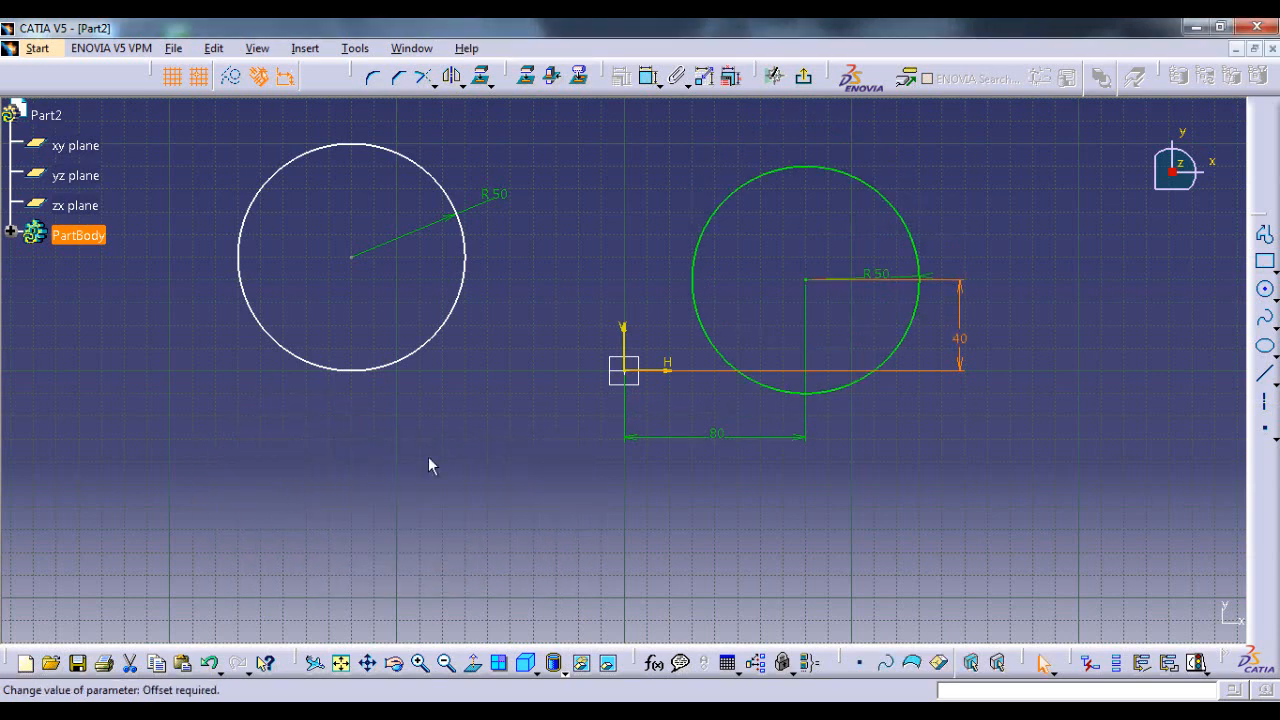
# - Delete both circles together with their radius and offset dimensions from the sketch
pyautogui.click(889, 413)
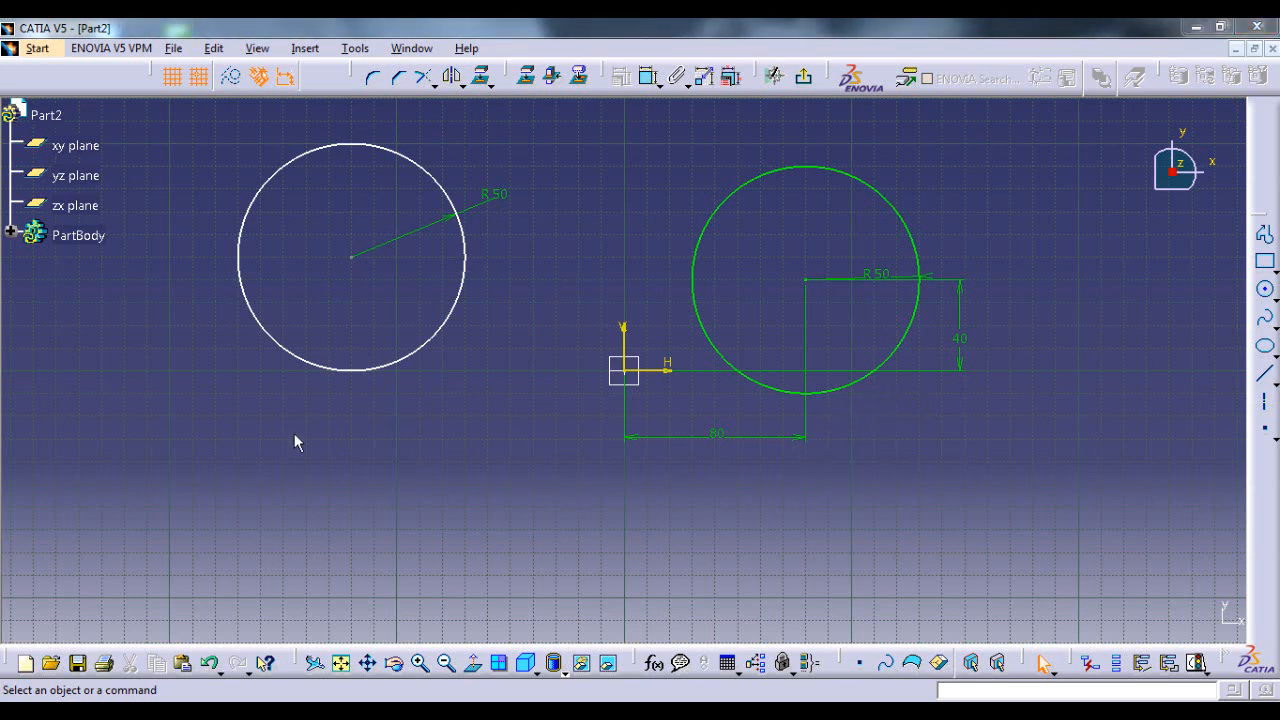
pyautogui.moveTo(180, 120); pyautogui.dragTo(1050, 530)
pyautogui.press('Delete')
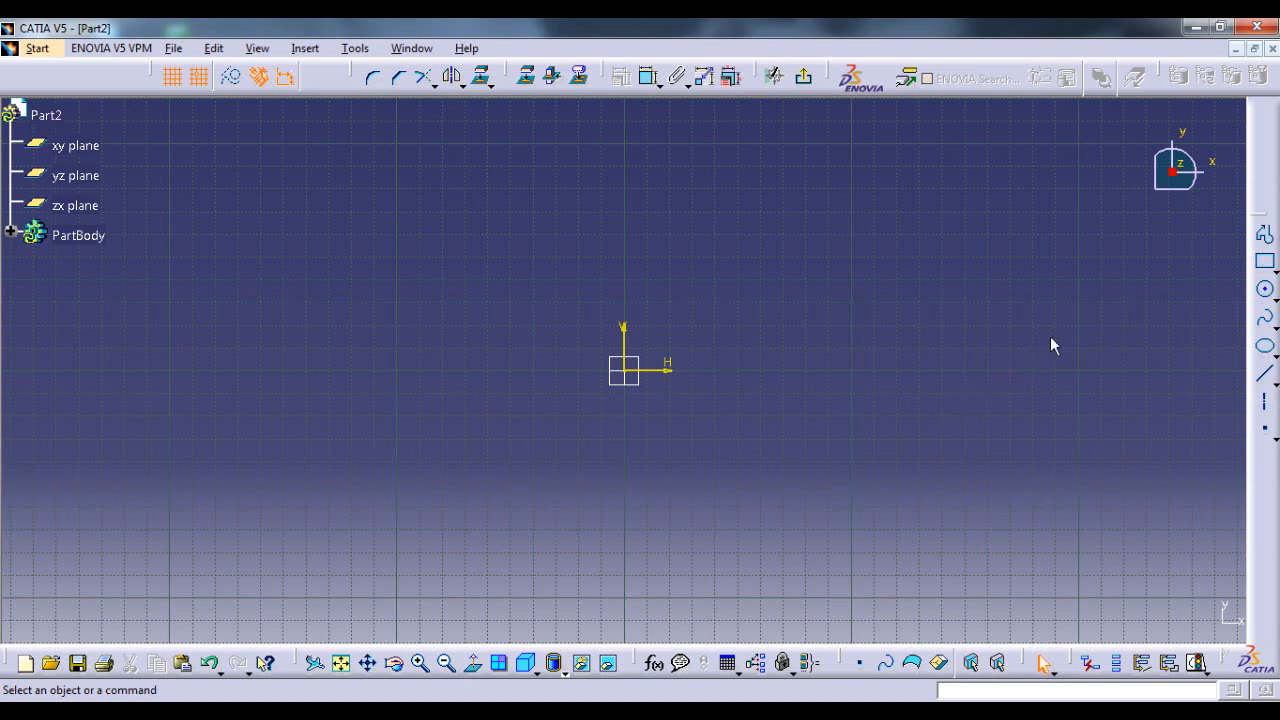
# - Create a circle using coordinates with its centre at H 30 mm, V 40 mm and radius 60 mm, and move its radius dimension inside the circle
pyautogui.click(1275, 297)
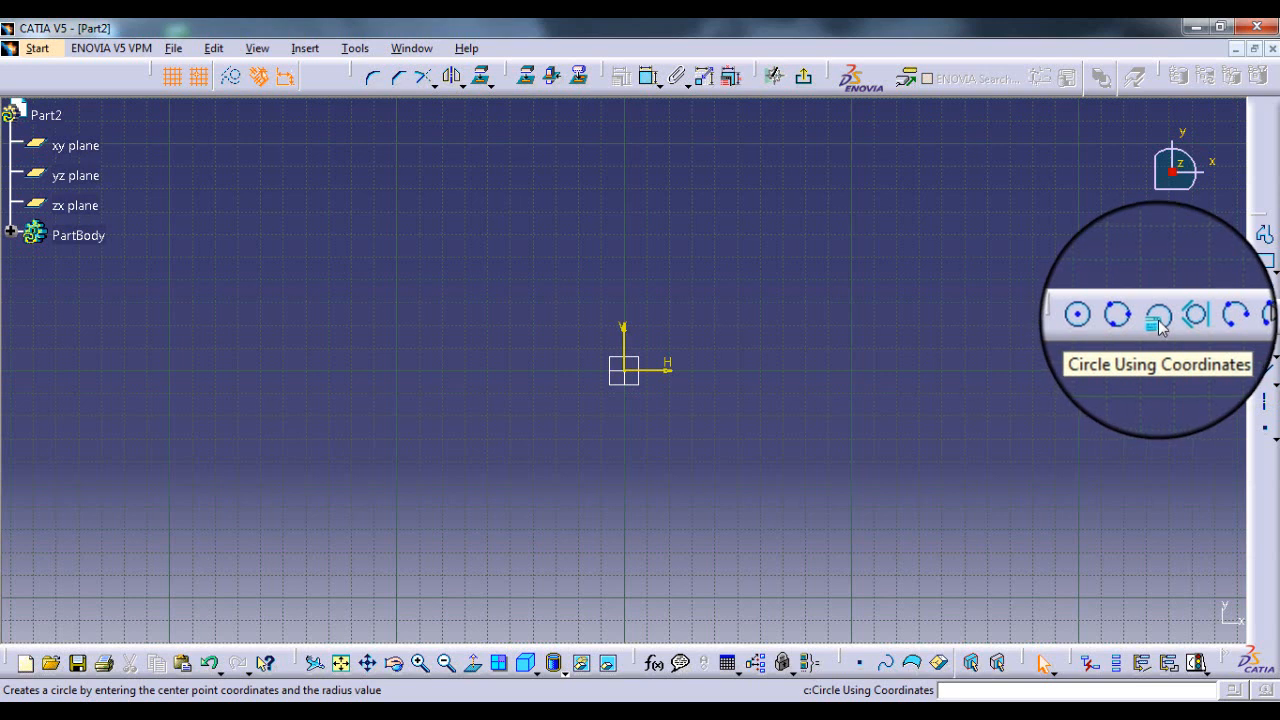
pyautogui.click(1265, 290)
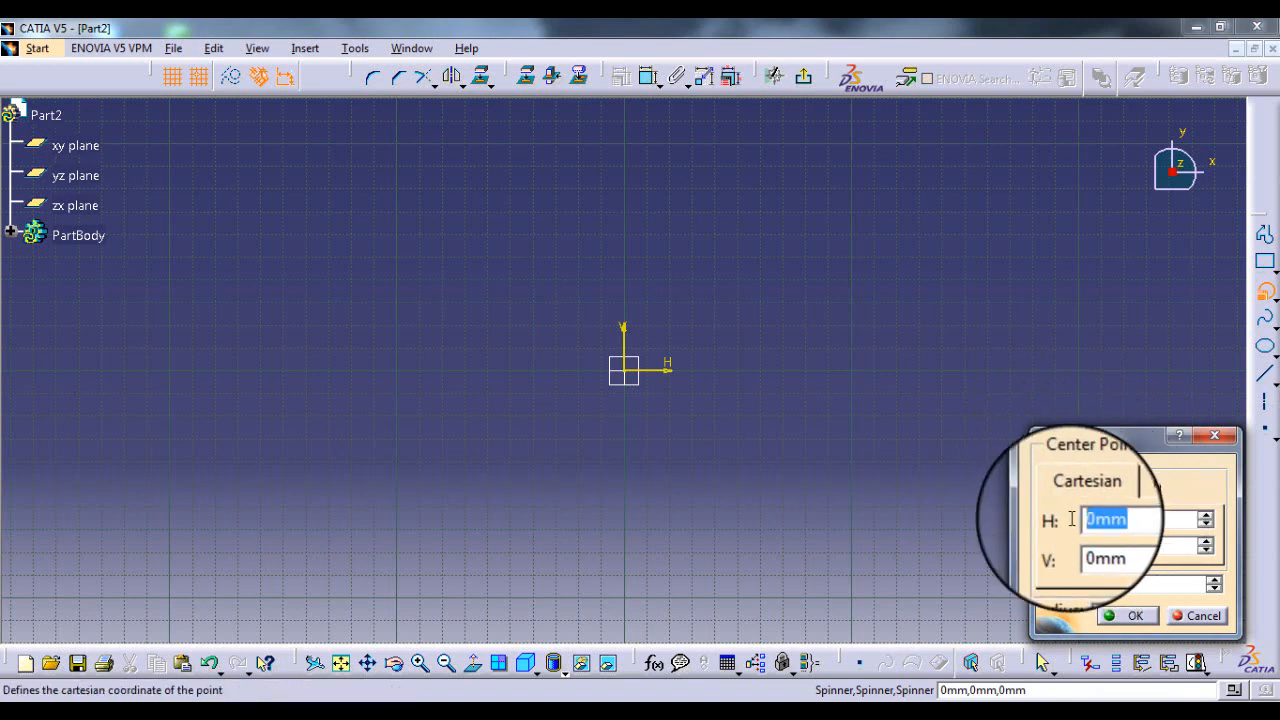
pyautogui.write('30')
pyautogui.press('Tab')
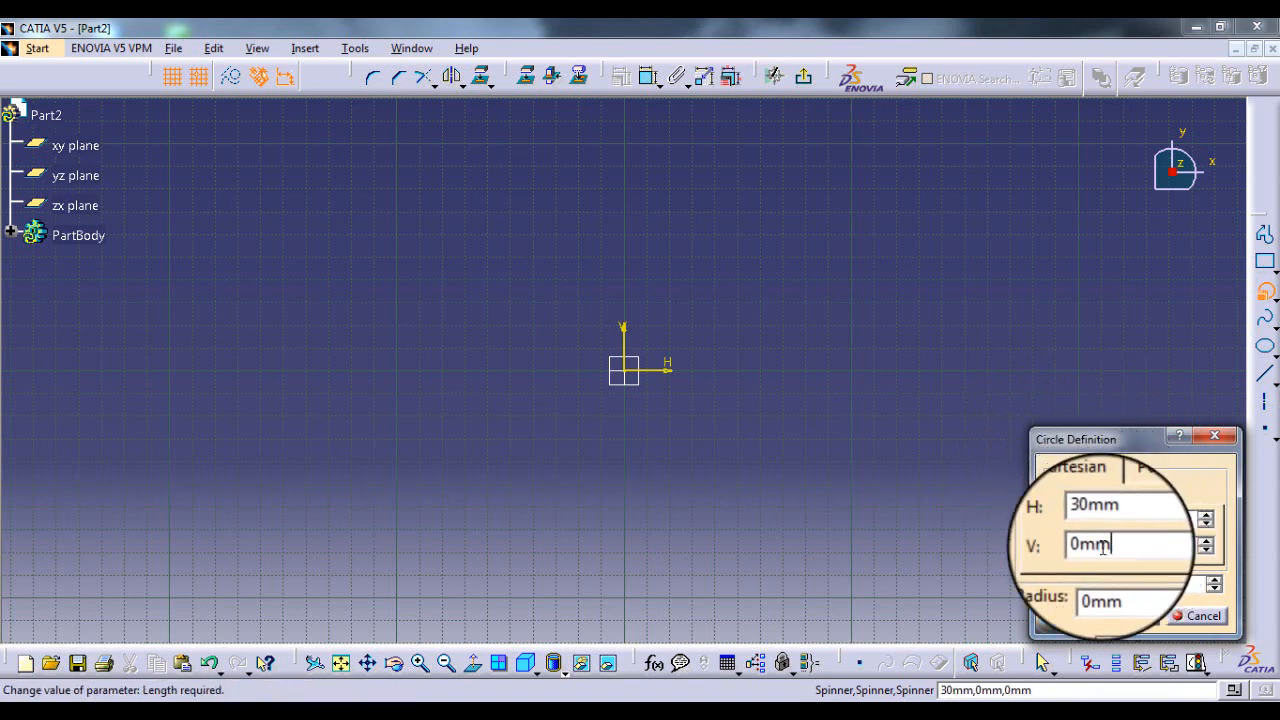
pyautogui.write('40')
pyautogui.press('Tab')
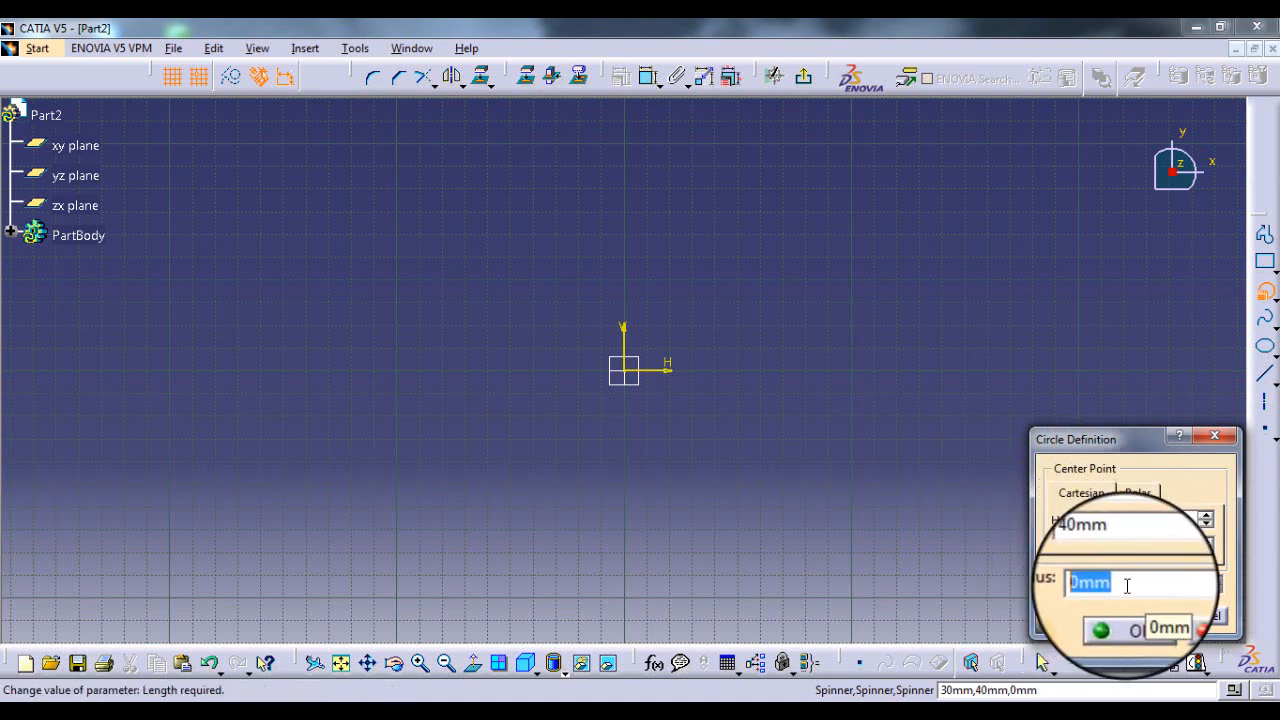
pyautogui.write('60')
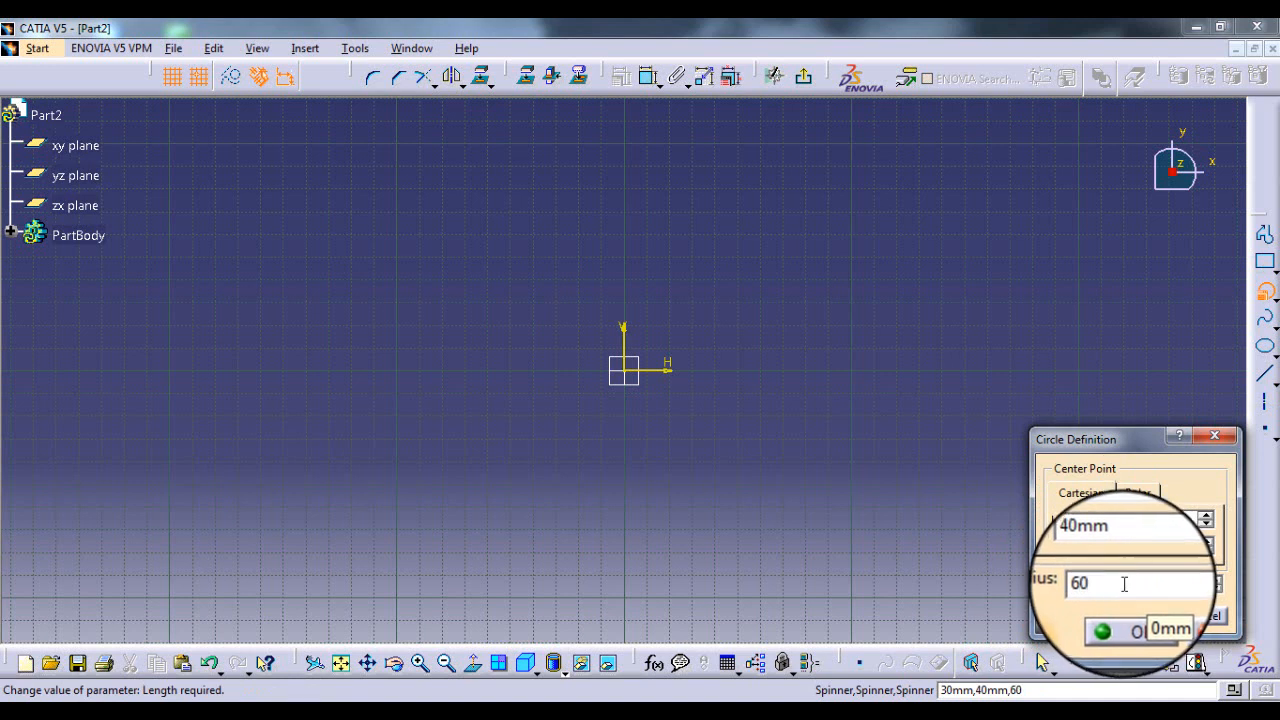
pyautogui.click(1127, 618)
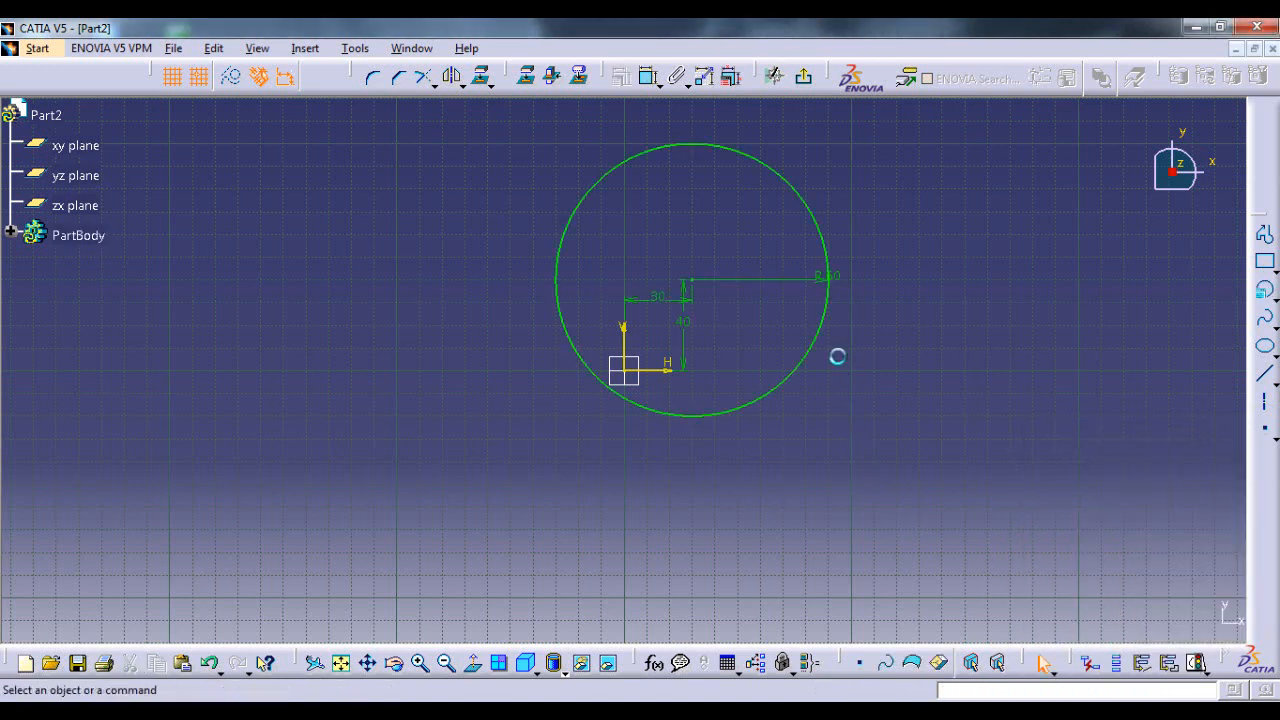
pyautogui.click(795, 279)
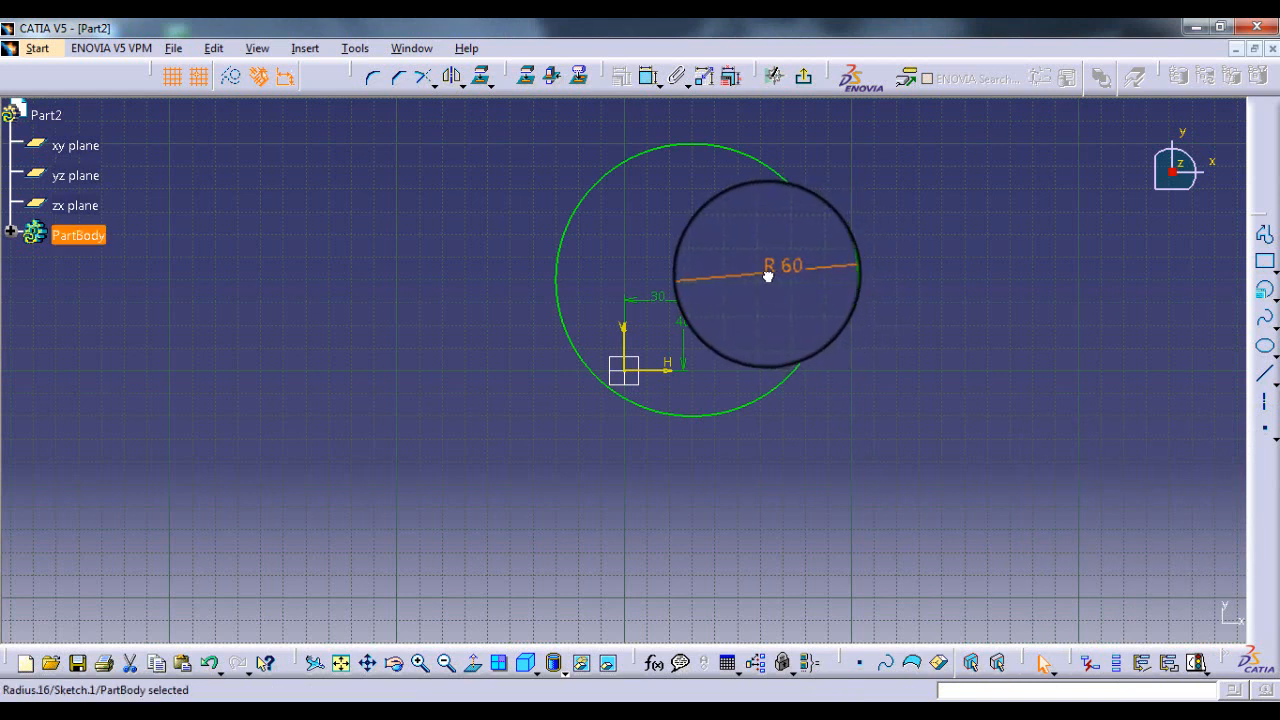
pyautogui.click(794, 296)
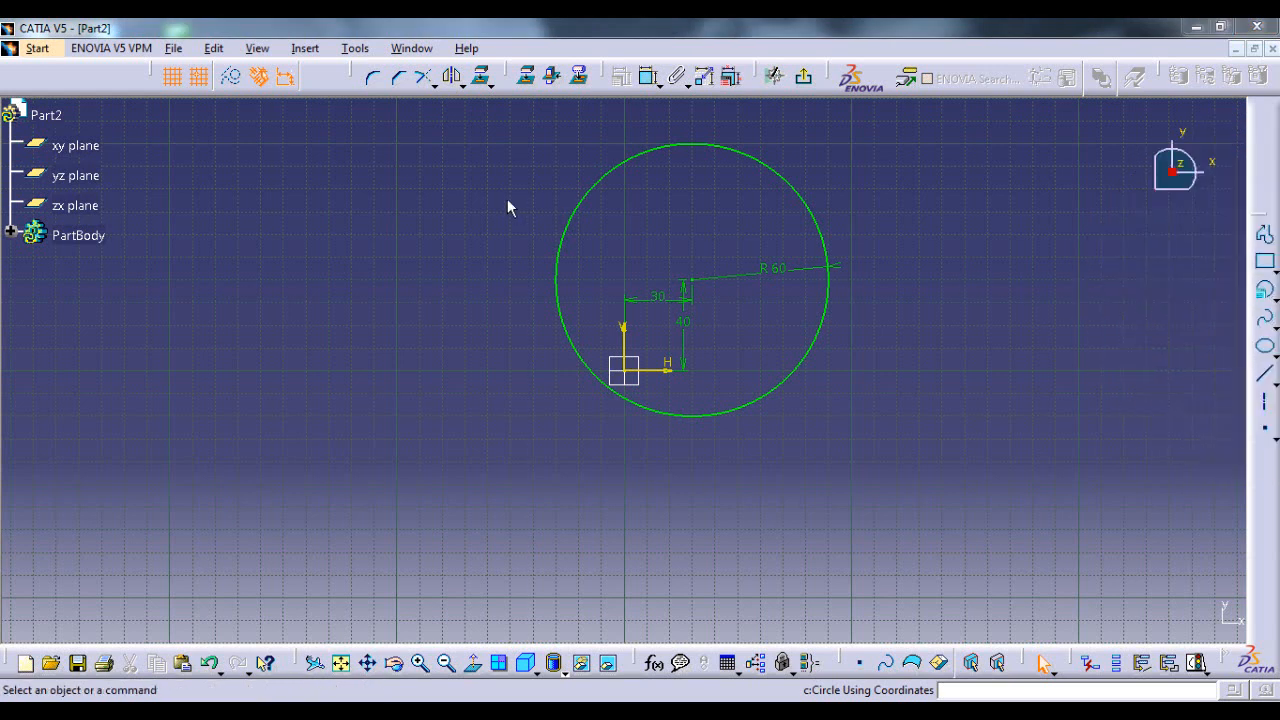
# - Delete the circle defined by coordinates along with its dimensions
pyautogui.moveTo(409, 124); pyautogui.dragTo(943, 487)
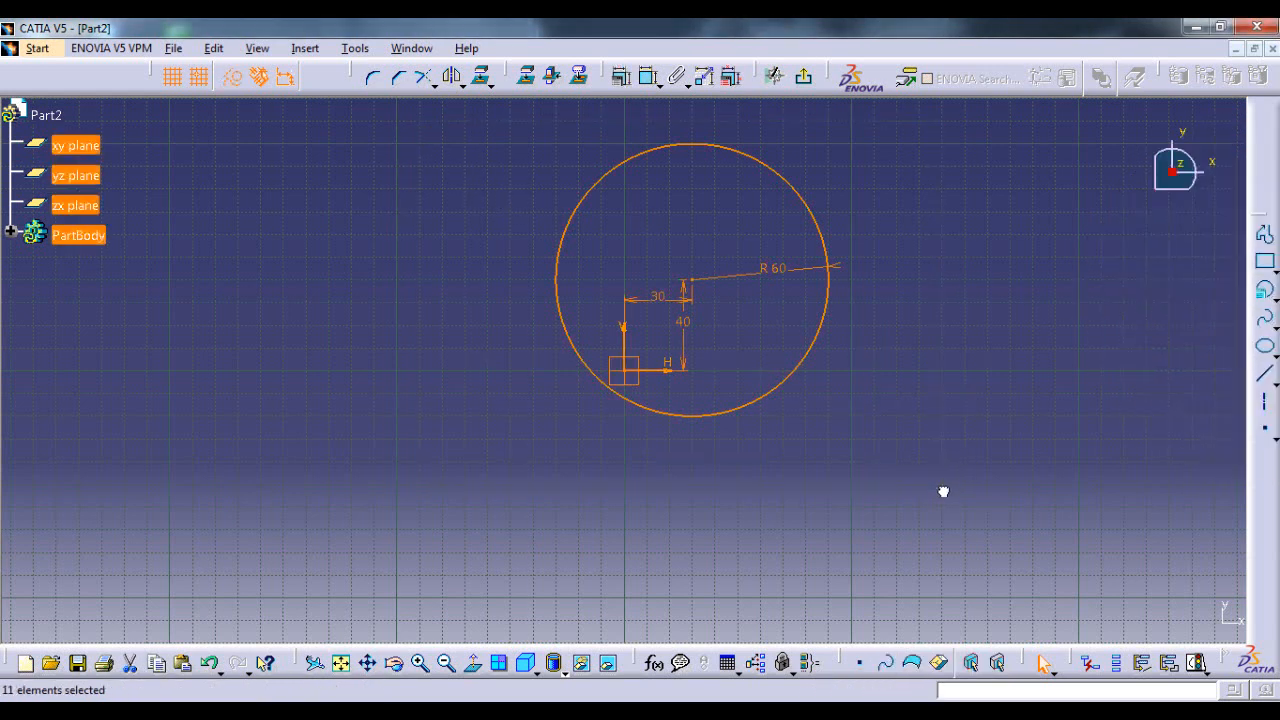
pyautogui.press('Delete')
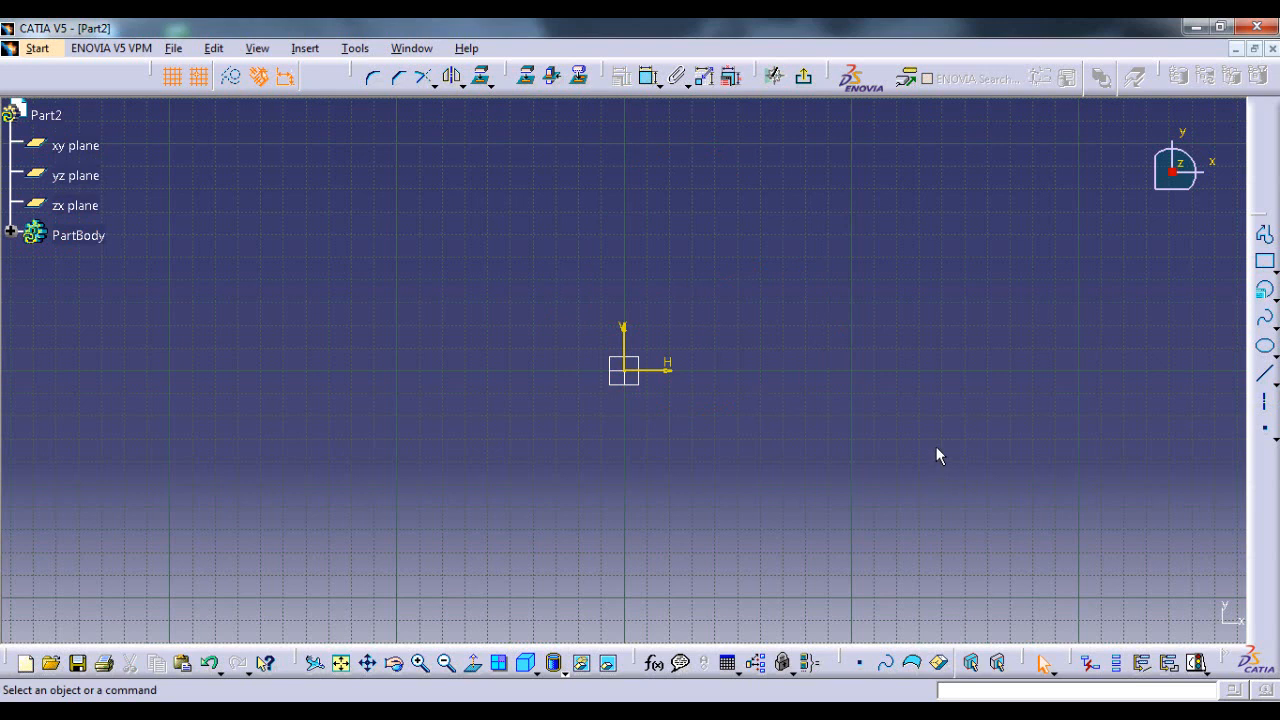
# - Sketch a closed triangle around the origin with the Profile tool, its apex at H 10 mm, V 50 mm and its closing side about 103 mm long
pyautogui.click(1264, 234)
pyautogui.click(648, 257)
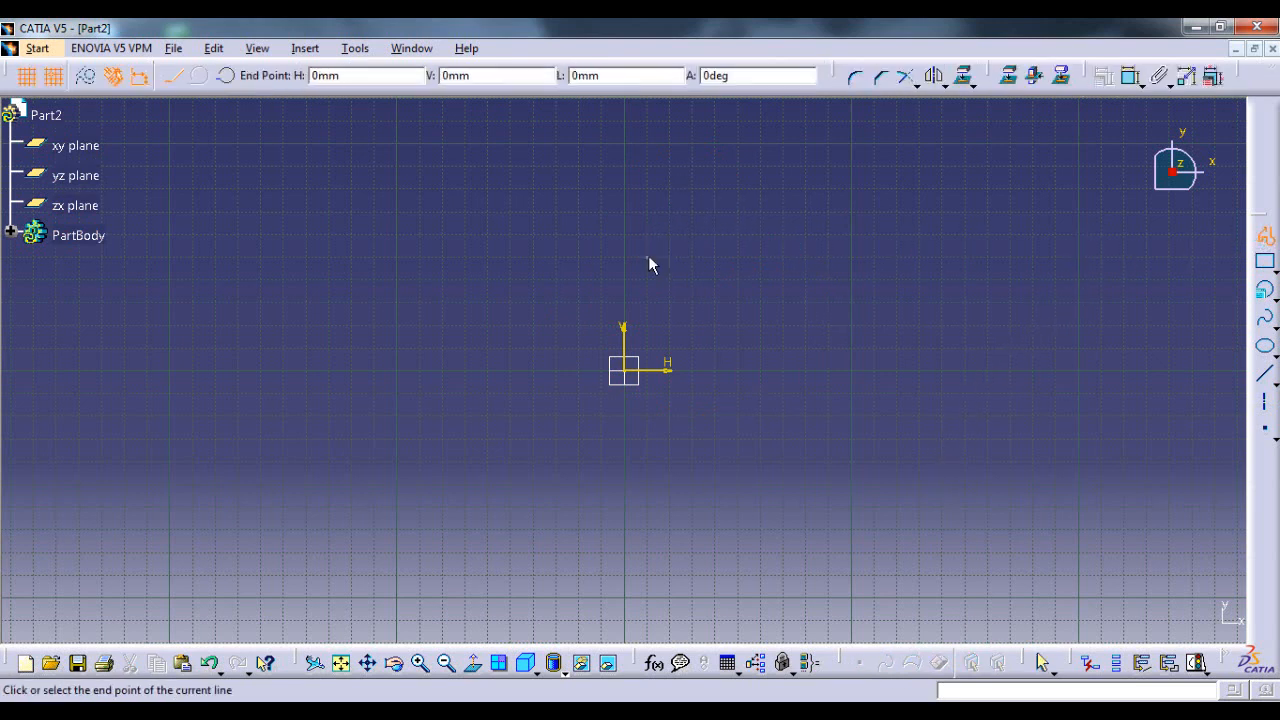
pyautogui.click(487, 438)
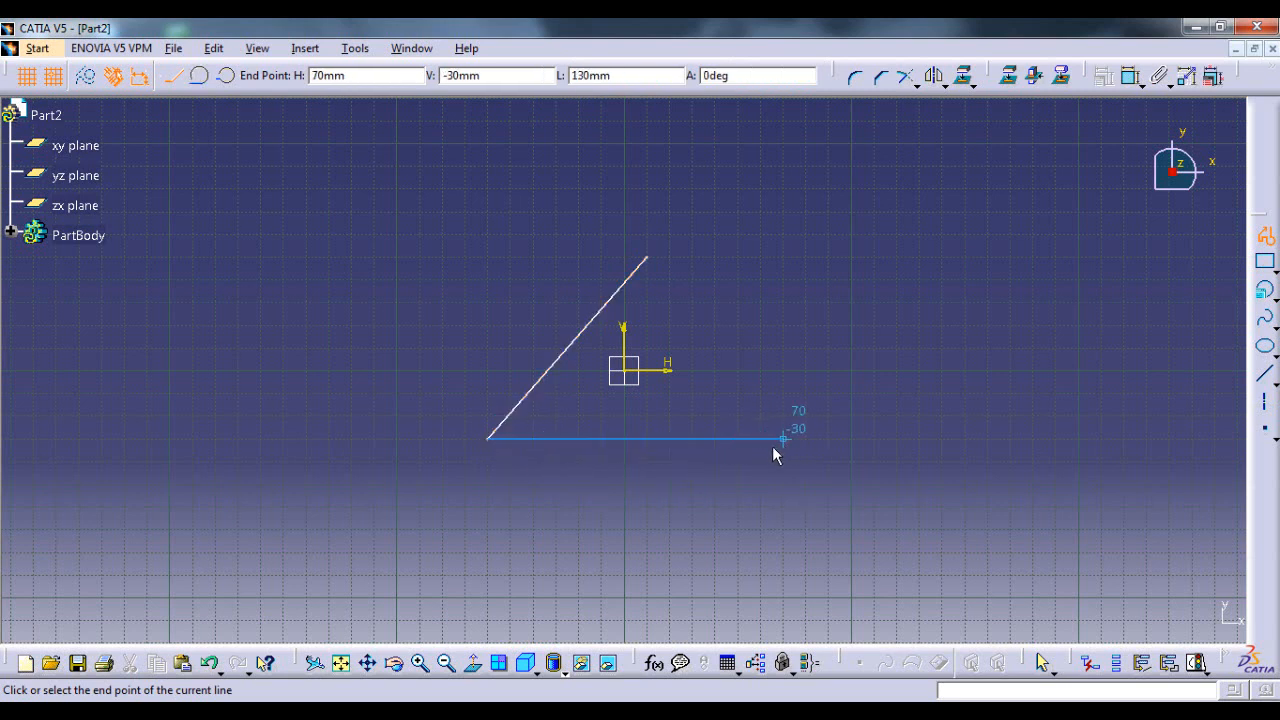
pyautogui.click(760, 461)
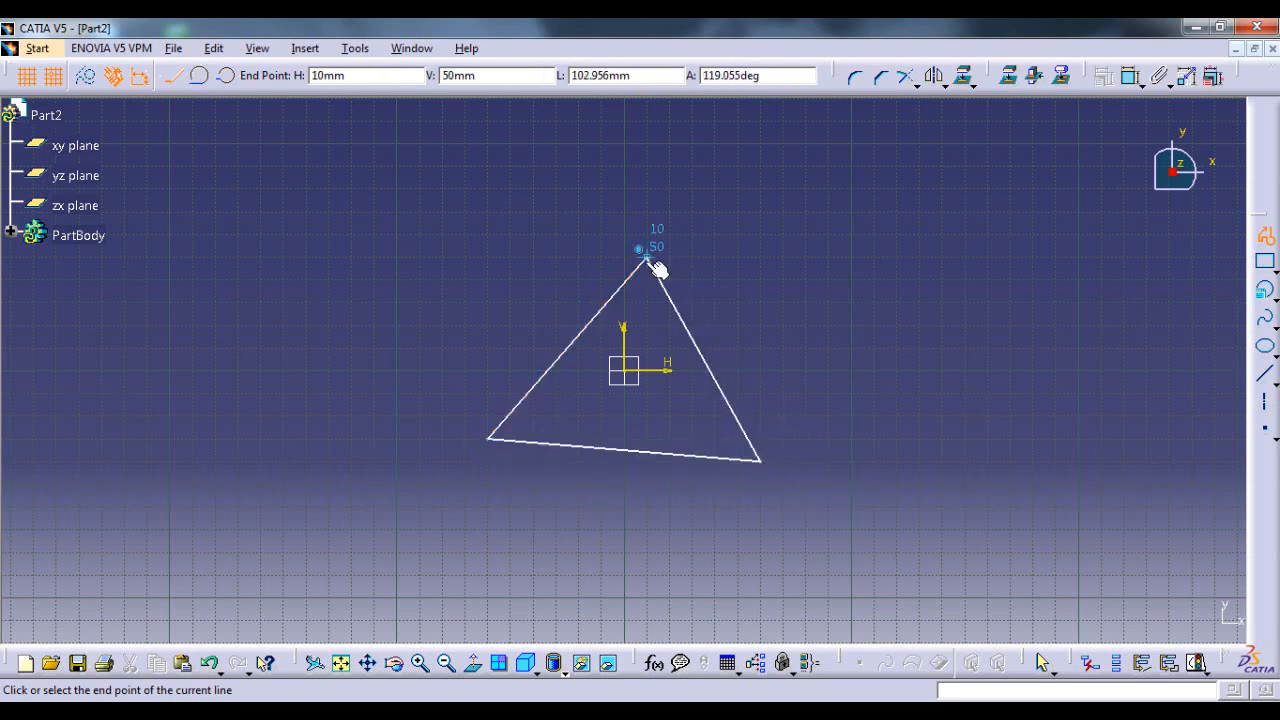
pyautogui.click(648, 260)
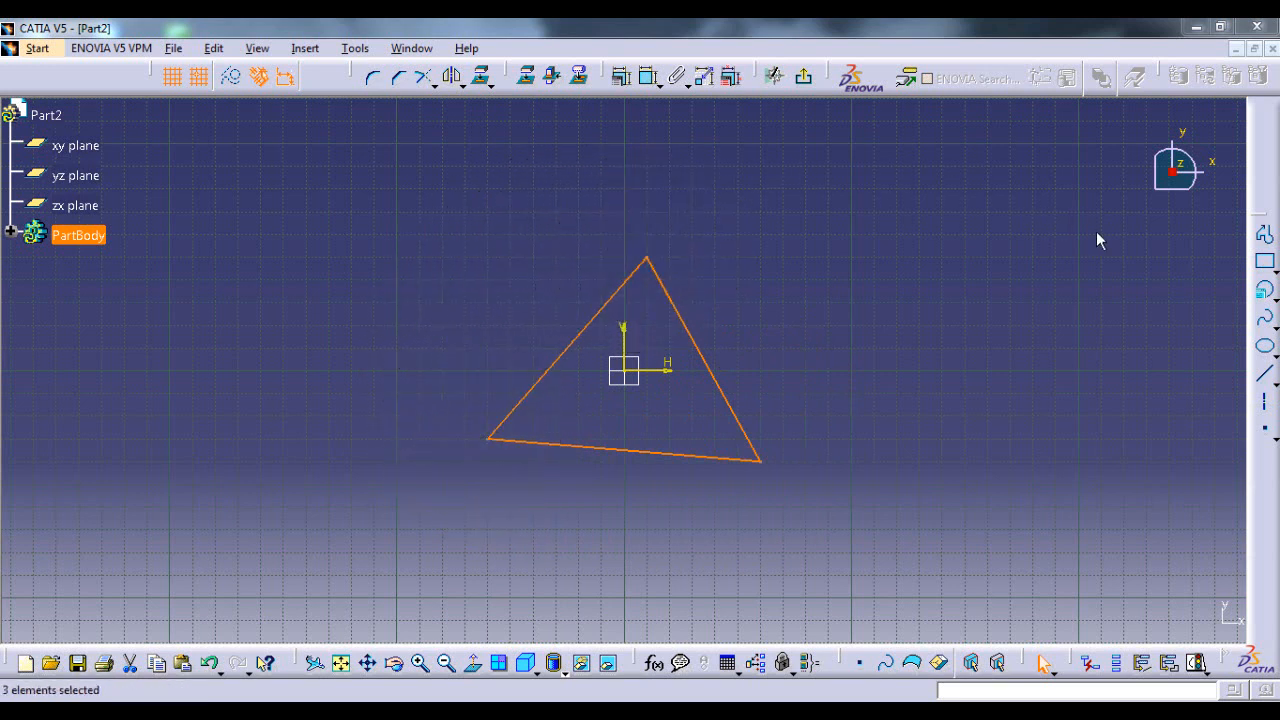
# - Draw a three-point circle through the three corners of the triangle
pyautogui.click(1266, 292)
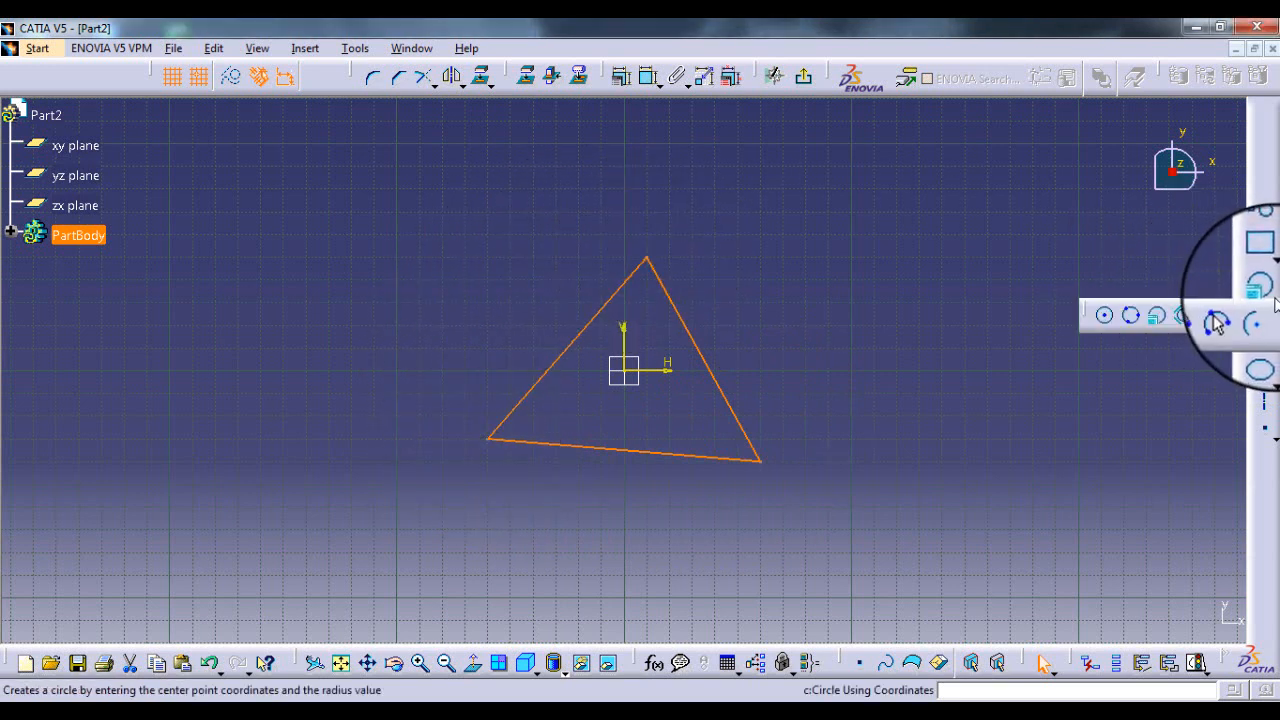
pyautogui.click(1133, 320)
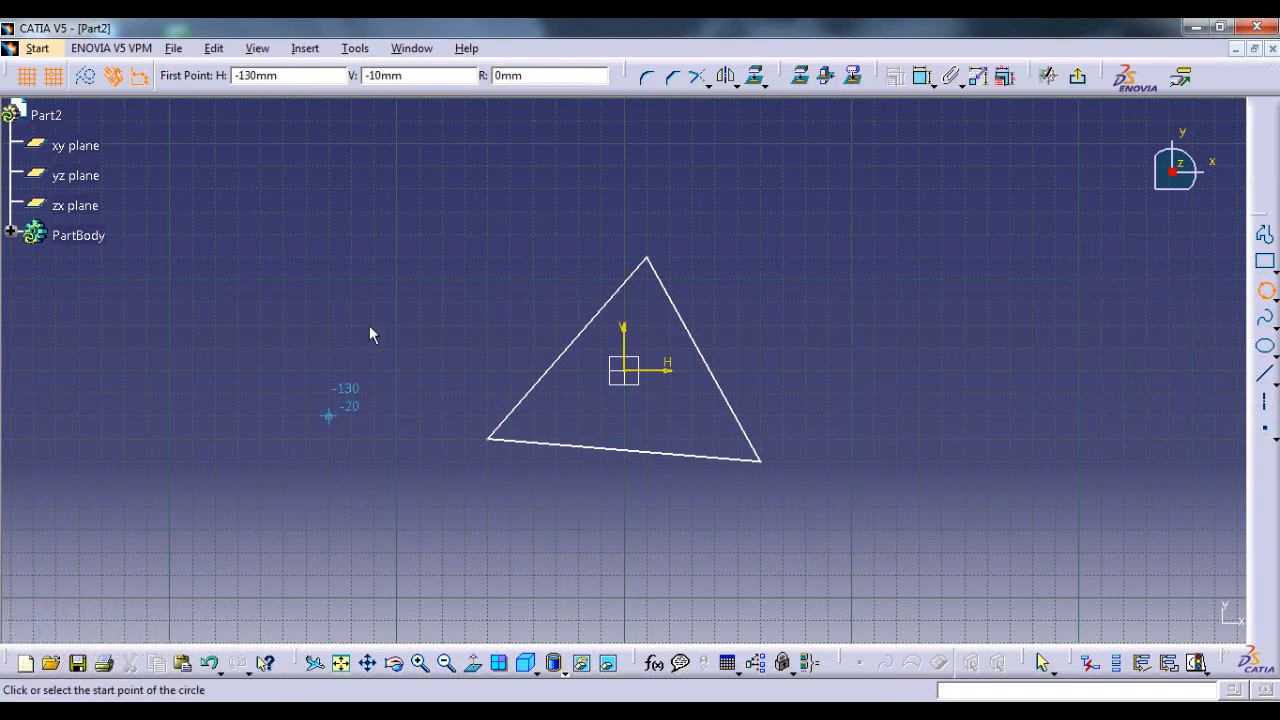
pyautogui.click(645, 256)
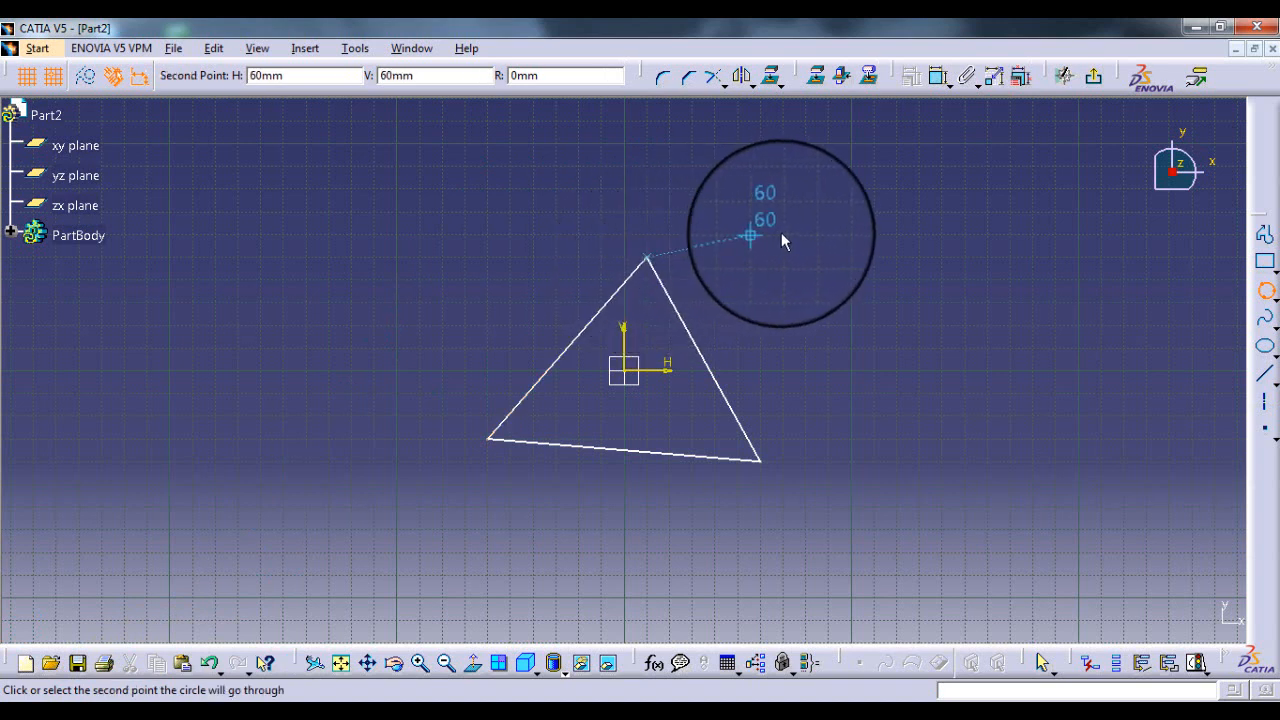
pyautogui.click(768, 464)
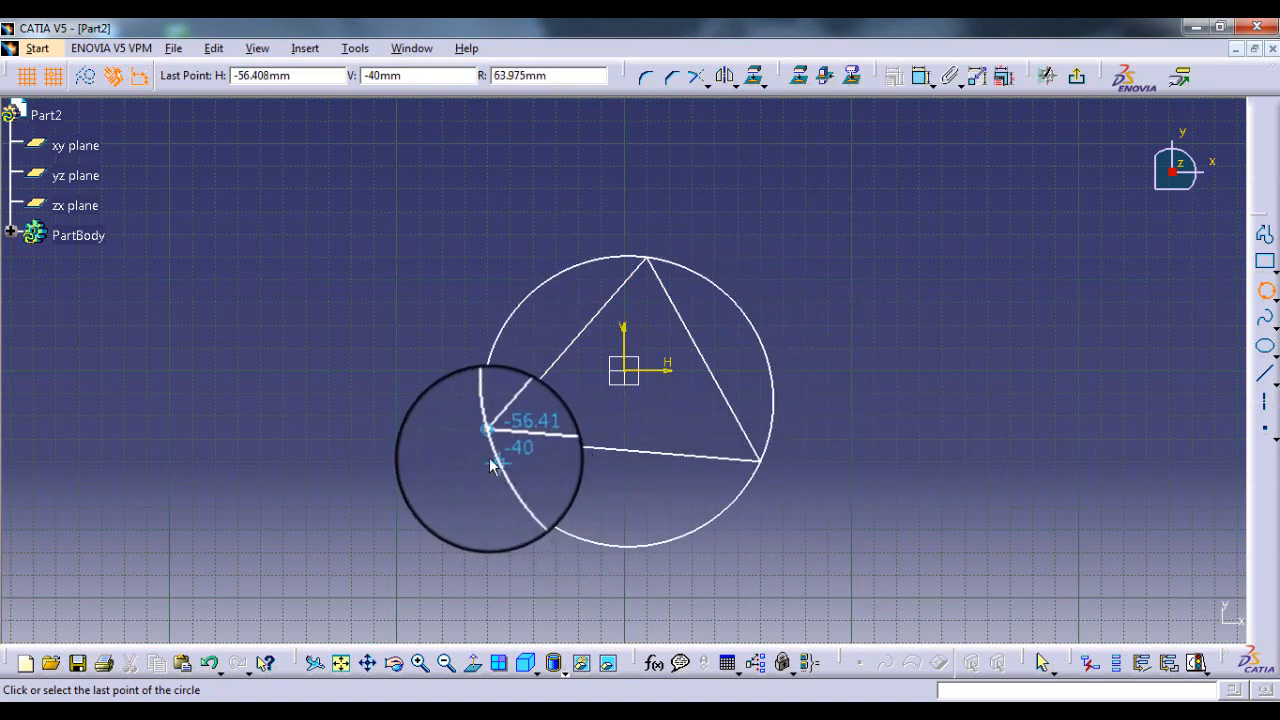
pyautogui.click(494, 441)
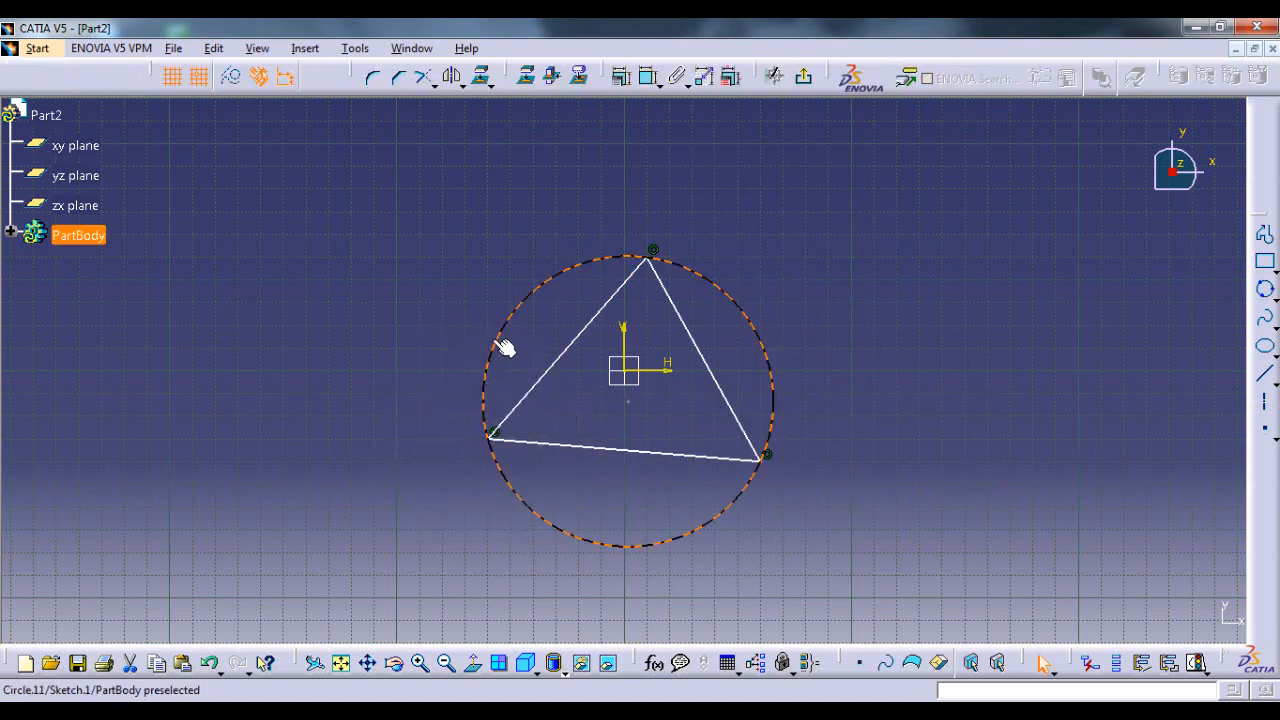
pyautogui.click(665, 232)
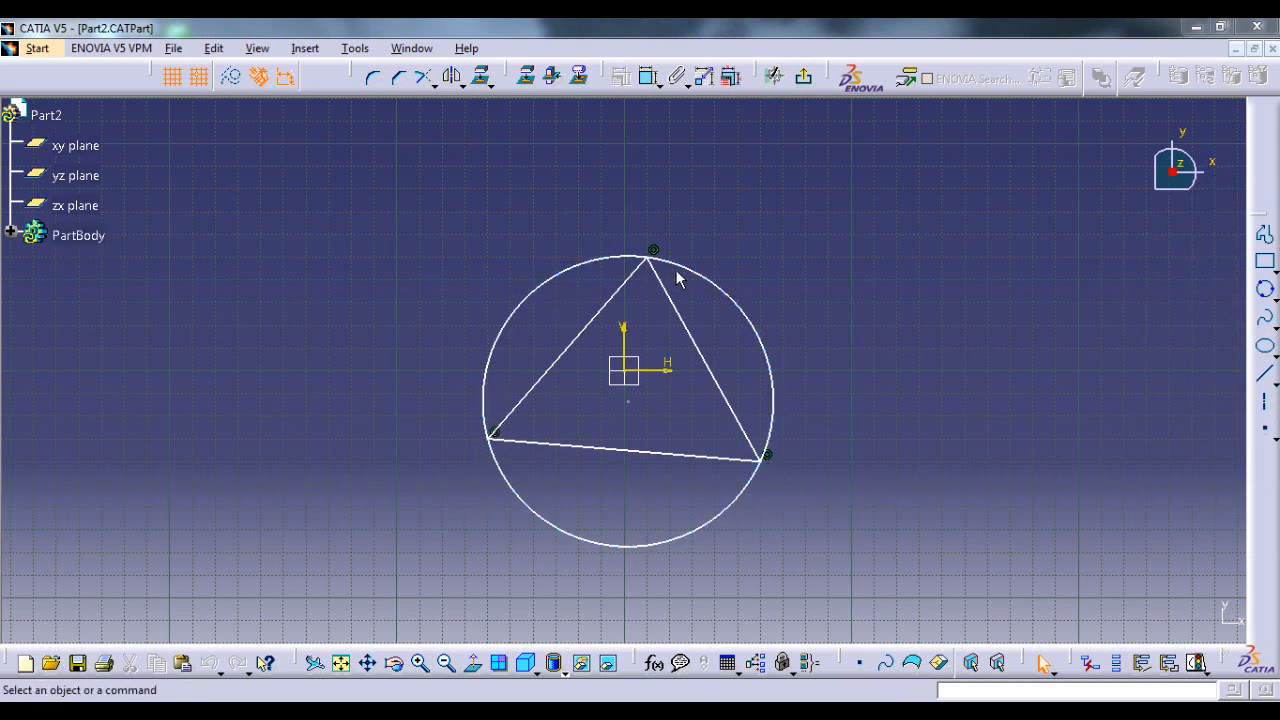
# - Move each of the triangle's three sides freehand to test how the circumscribed circle follows its corners
pyautogui.moveTo(705, 365); pyautogui.dragTo(743, 326)
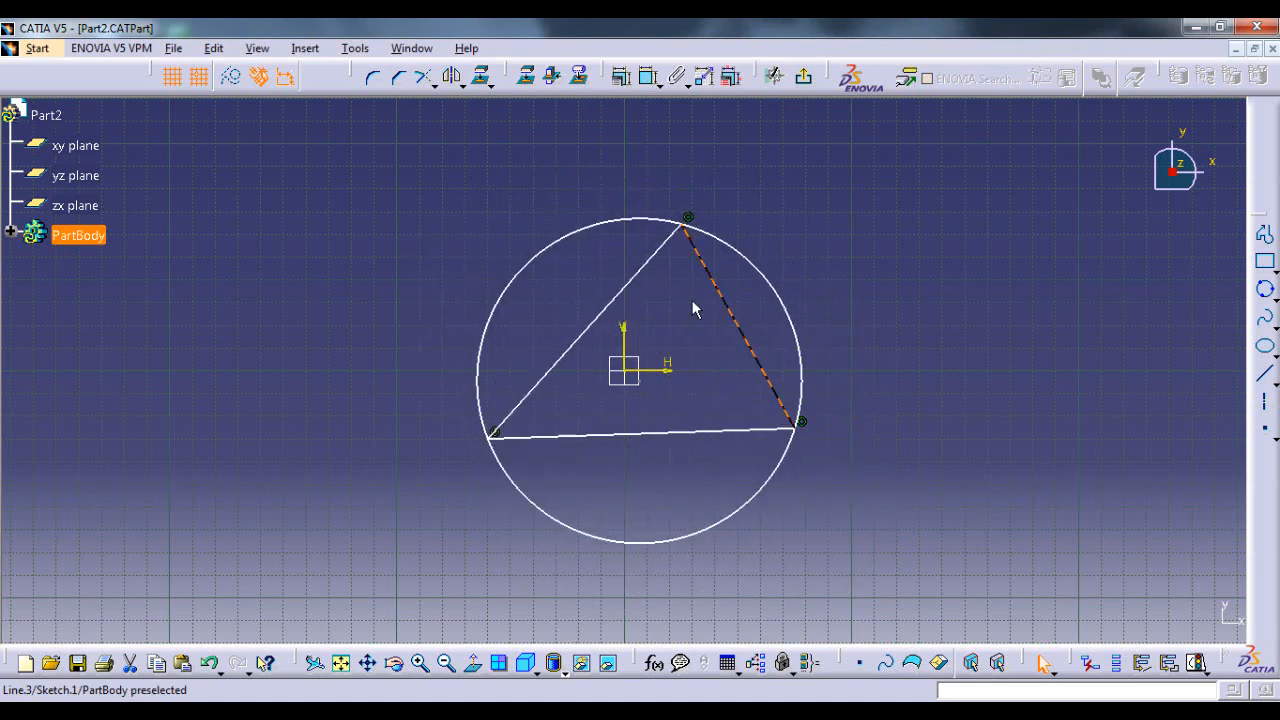
pyautogui.moveTo(634, 297); pyautogui.dragTo(595, 297)
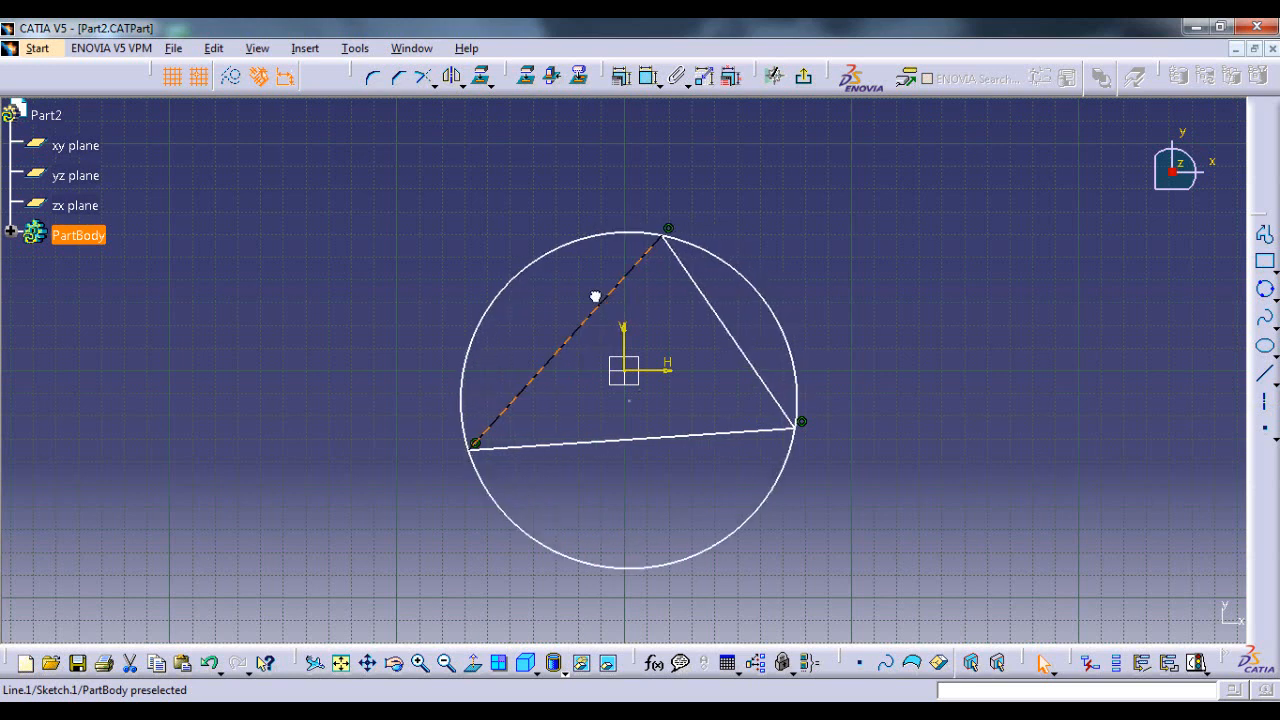
pyautogui.click(704, 241)
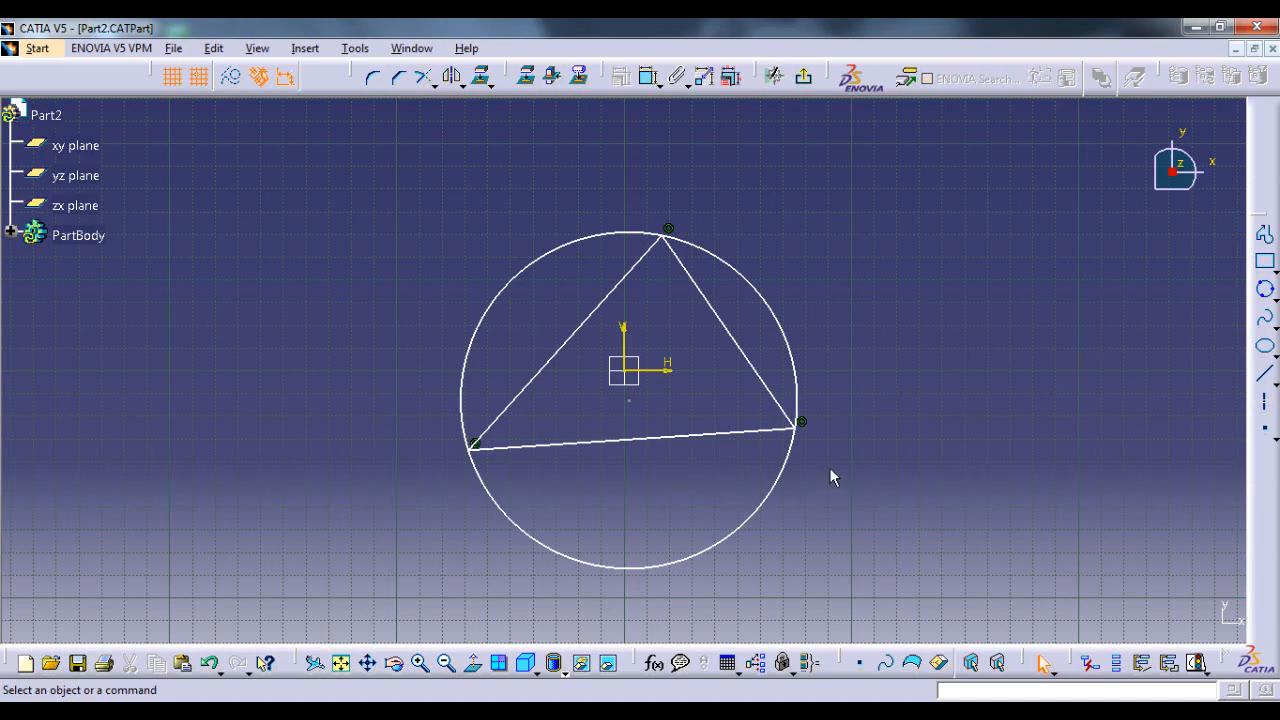
pyautogui.moveTo(686, 440)
pyautogui.mouseDown()
pyautogui.moveTo(670, 509)
pyautogui.moveTo(665, 410)
pyautogui.moveTo(666, 454)
pyautogui.mouseUp()
pyautogui.click(869, 388)
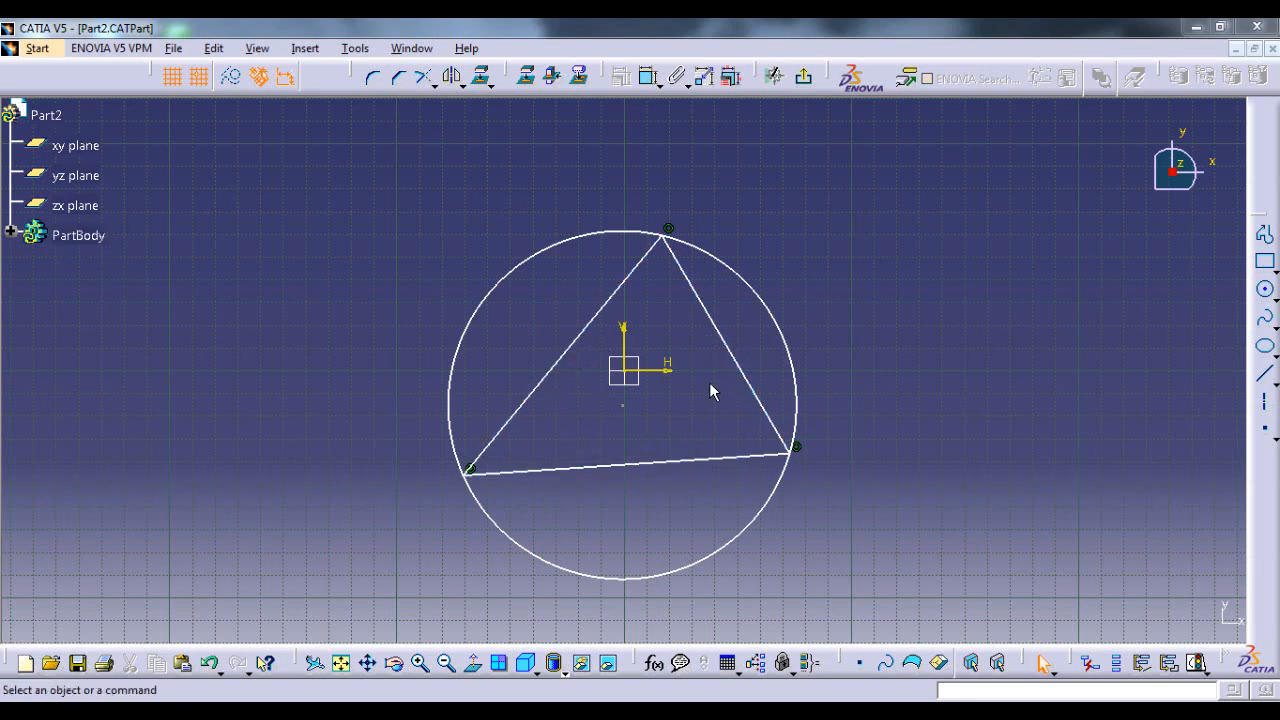
# - Create a tri-tangent circle inside the triangle, tangent to all three of its sides
pyautogui.click(1268, 292)
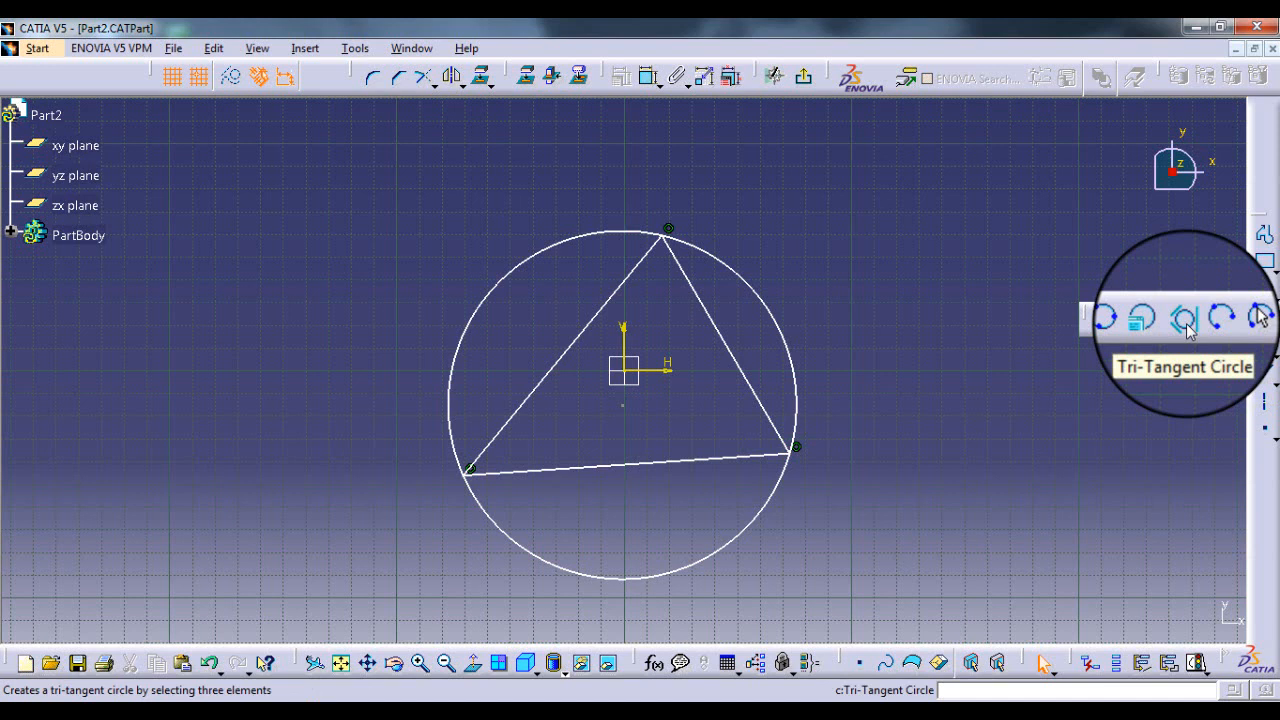
pyautogui.click(1185, 318)
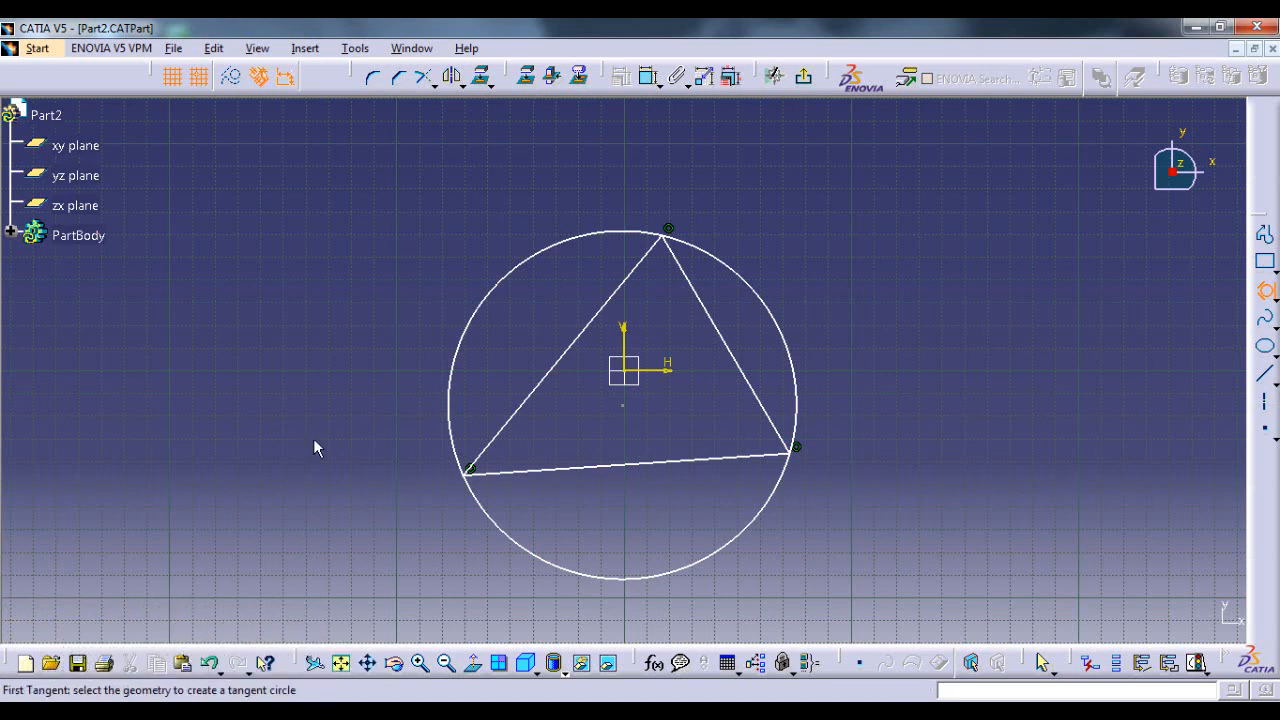
pyautogui.click(570, 355)
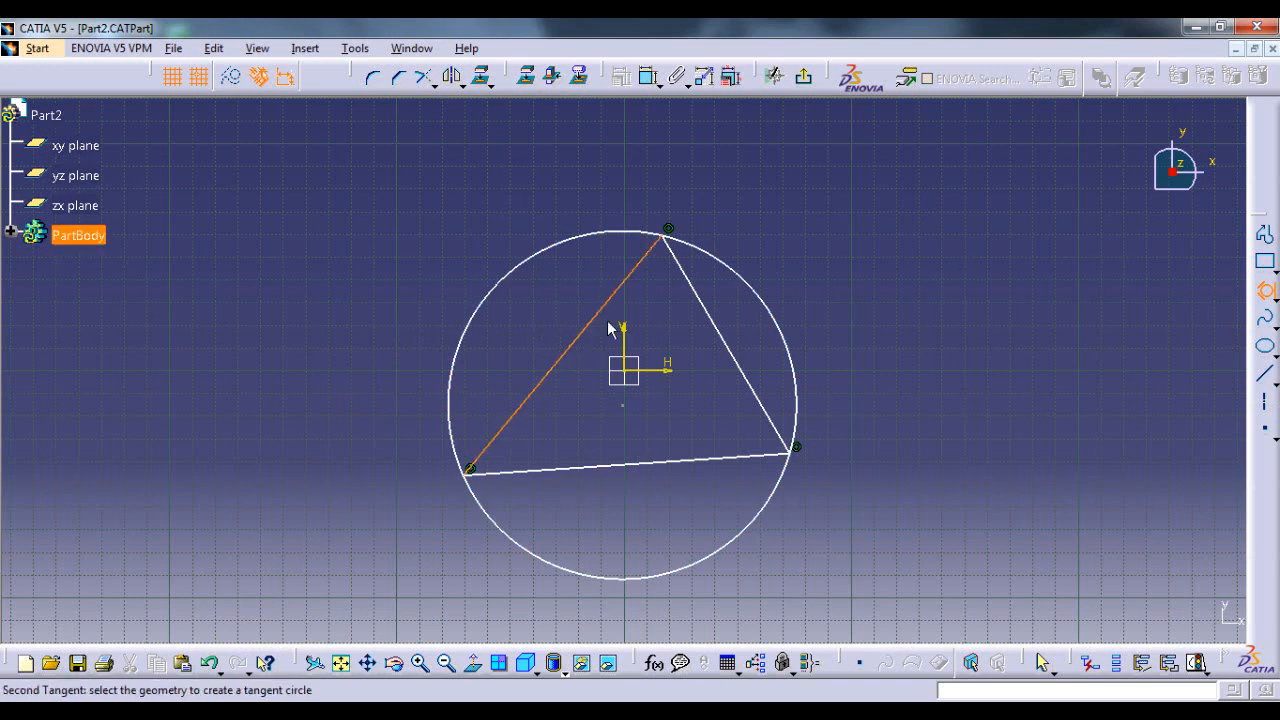
pyautogui.click(729, 343)
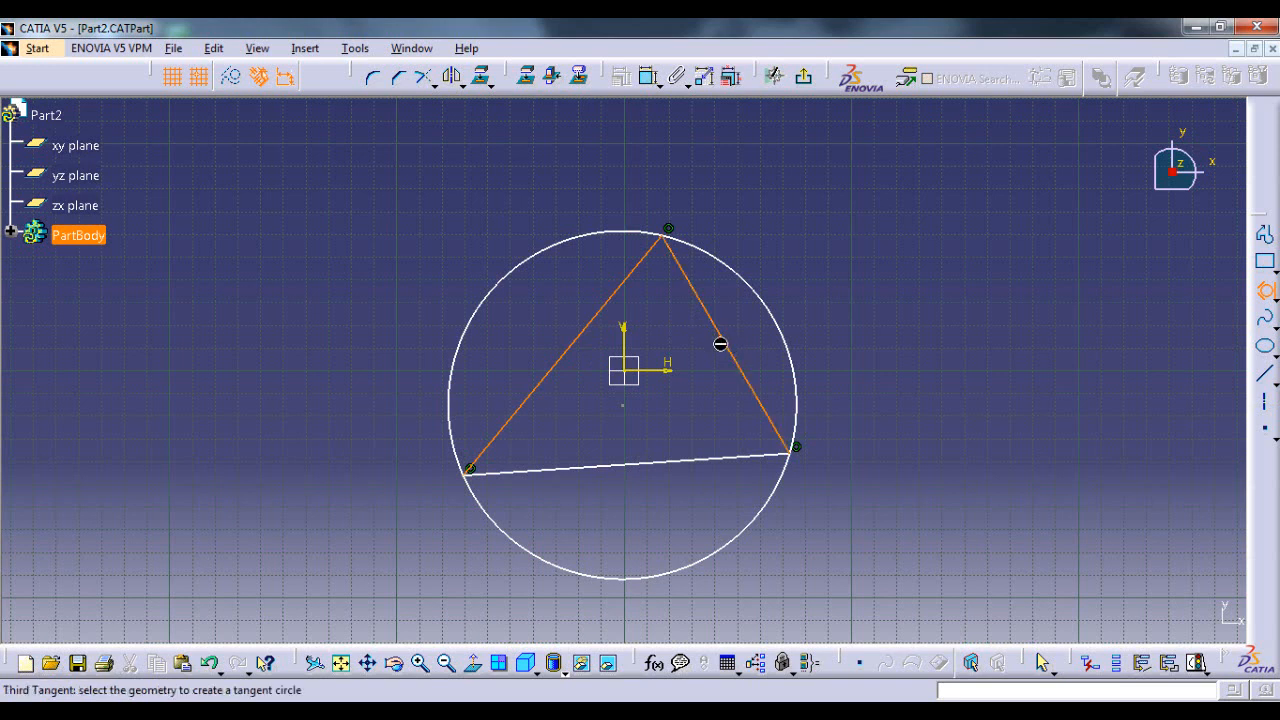
pyautogui.click(641, 466)
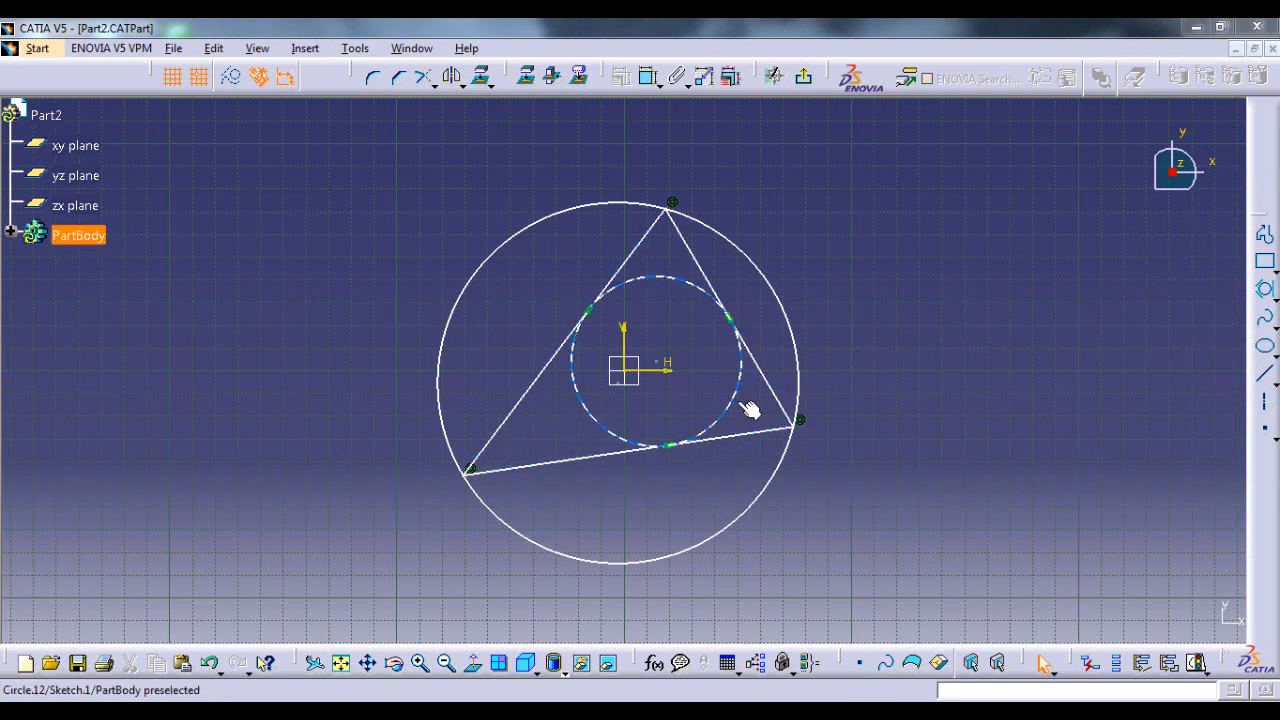
# - Enlarge the triangle by moving its sides outward freehand to test how the inscribed and circumscribed circles adapt
pyautogui.moveTo(812, 329); pyautogui.dragTo(825, 365)
pyautogui.moveTo(585, 374); pyautogui.dragTo(452, 324)
pyautogui.moveTo(746, 424); pyautogui.dragTo(746, 514)
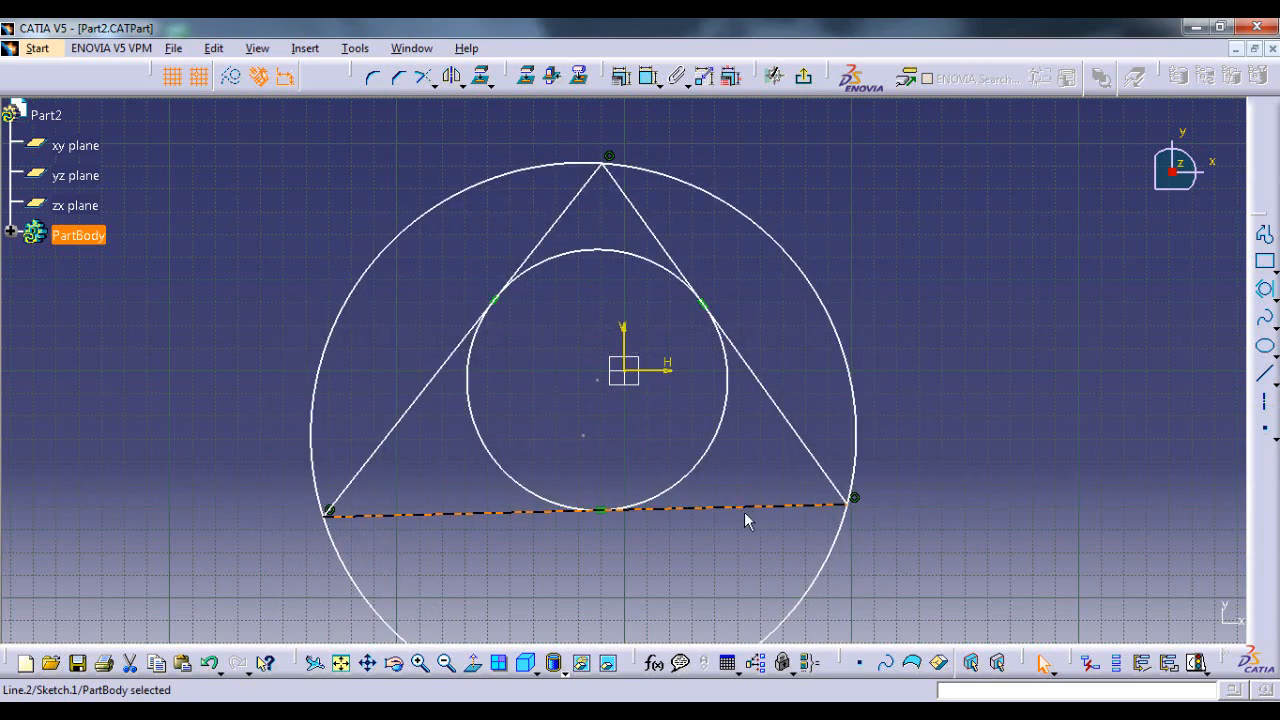
pyautogui.moveTo(406, 413); pyautogui.dragTo(491, 405)
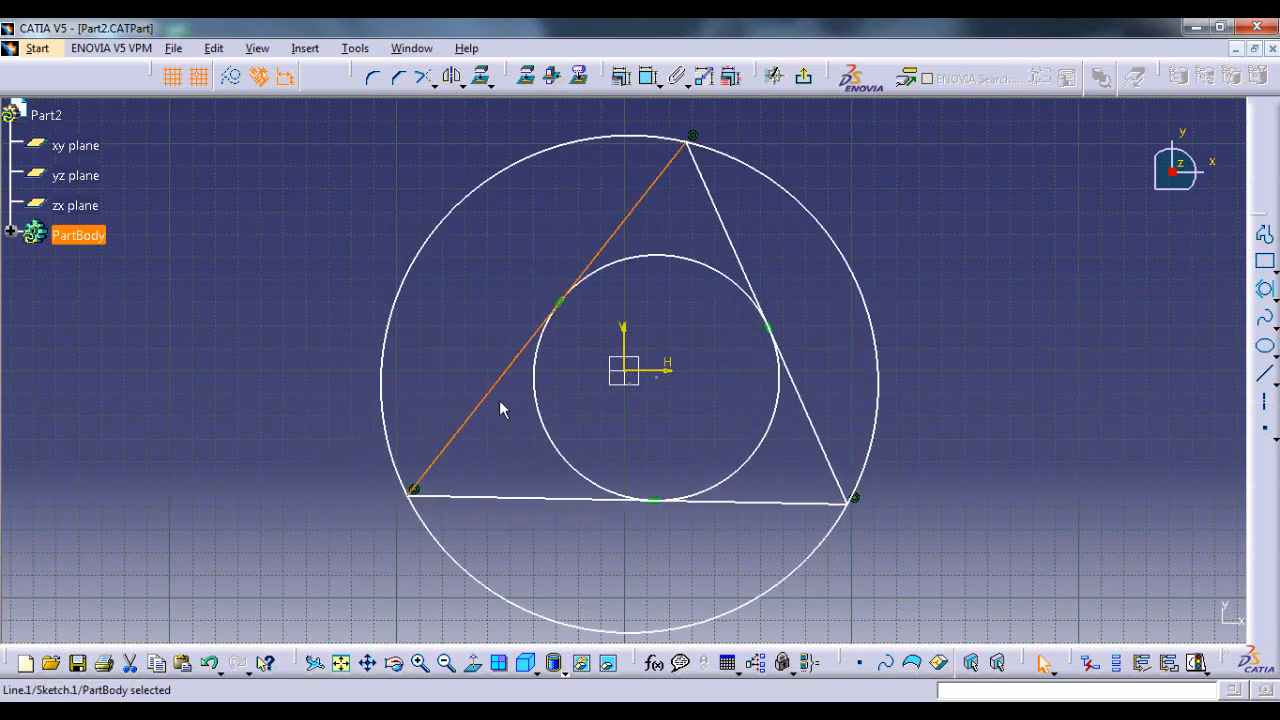
pyautogui.click(932, 328)
pyautogui.click(1265, 290)
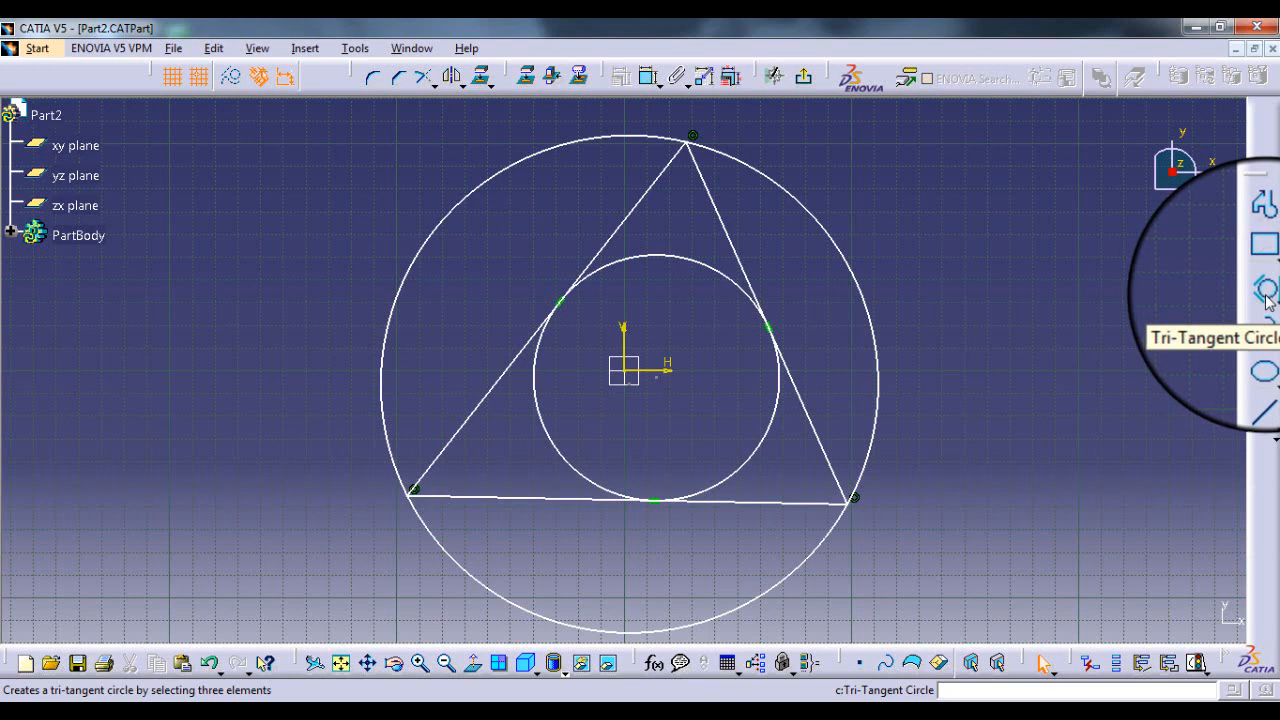
pyautogui.press('Escape')
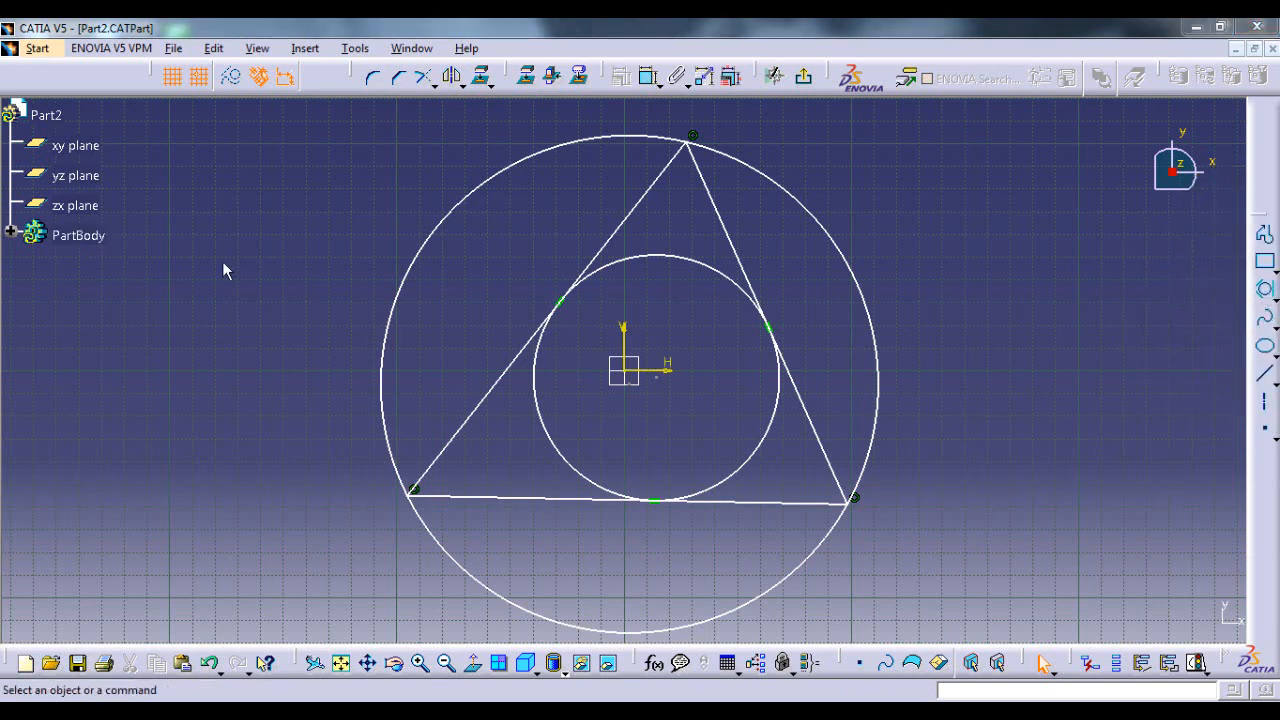
# - Delete the triangle with both circles, and place three separate points: two left of the origin and one to its right
pyautogui.moveTo(314, 104); pyautogui.dragTo(1018, 630)
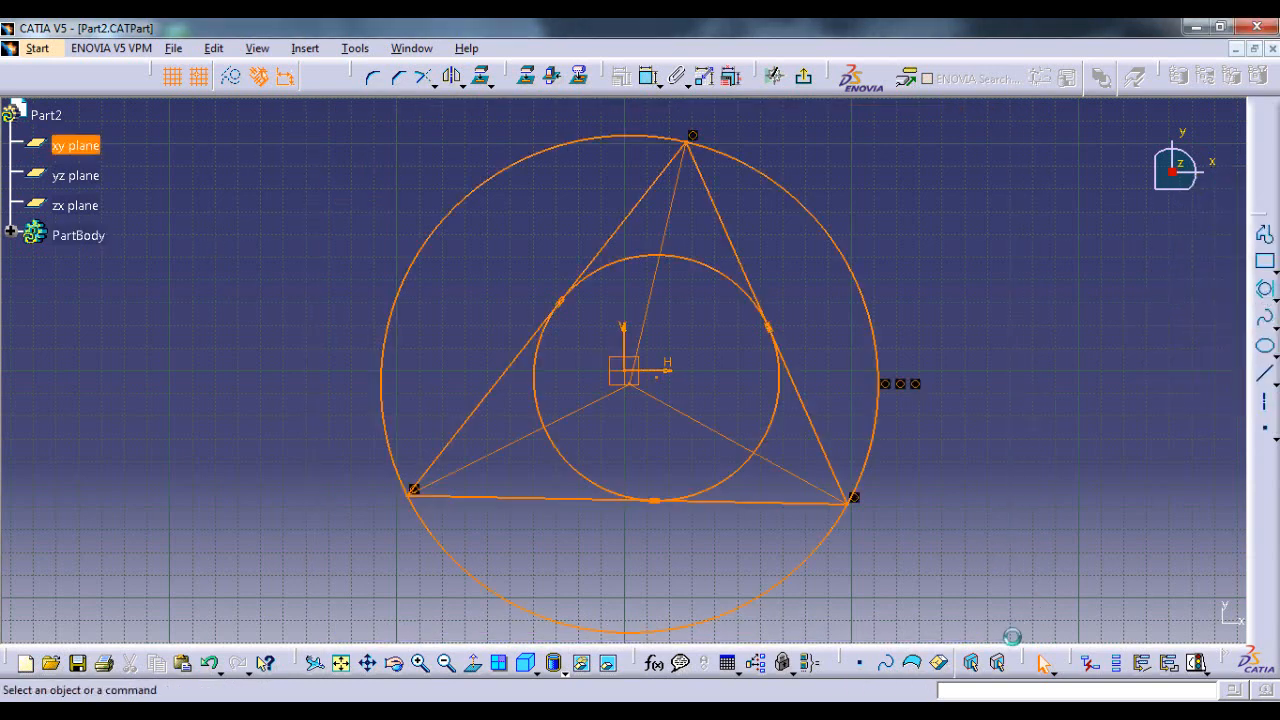
pyautogui.press('Delete')
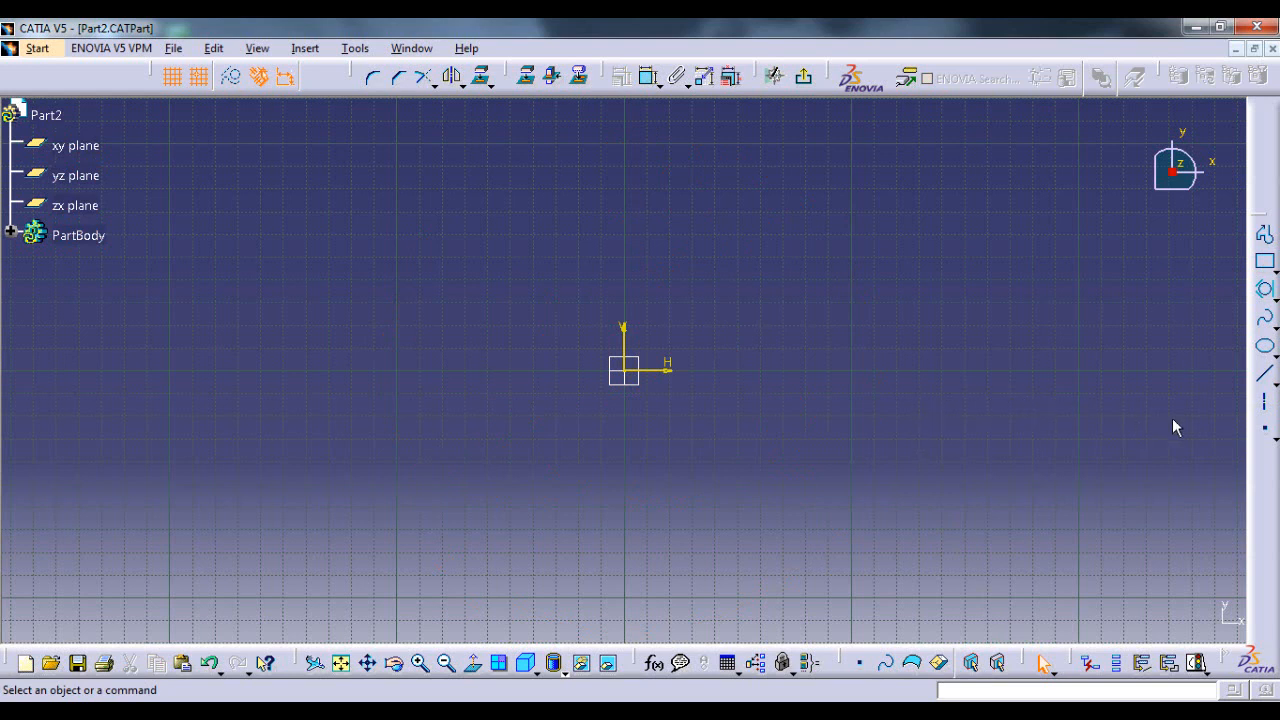
pyautogui.click(1265, 428)
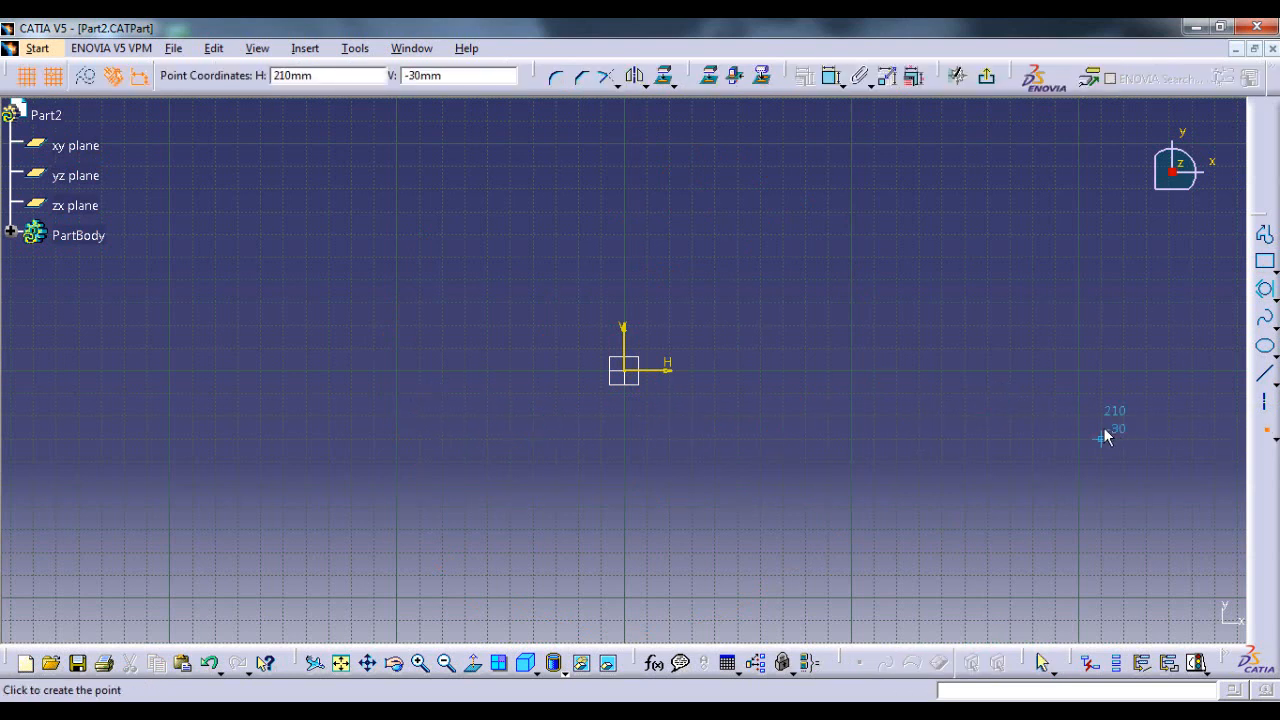
pyautogui.click(396, 415)
pyautogui.click(1265, 432)
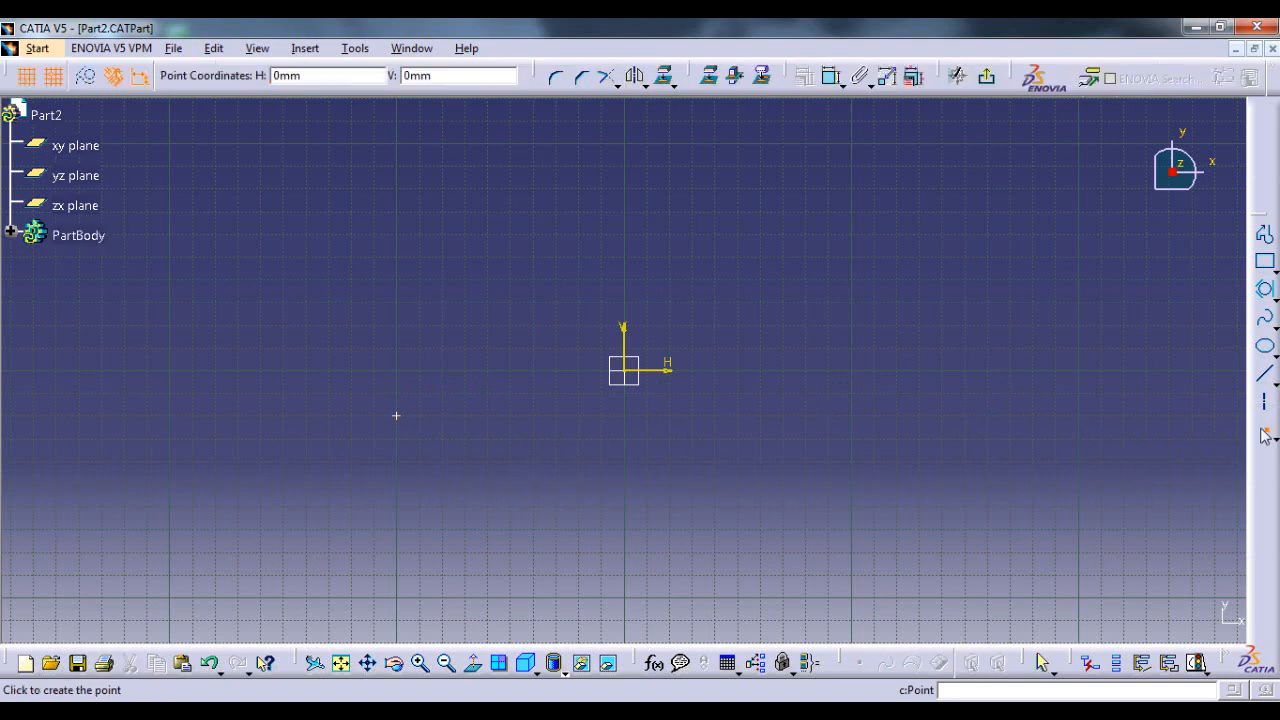
pyautogui.click(487, 257)
pyautogui.click(896, 325)
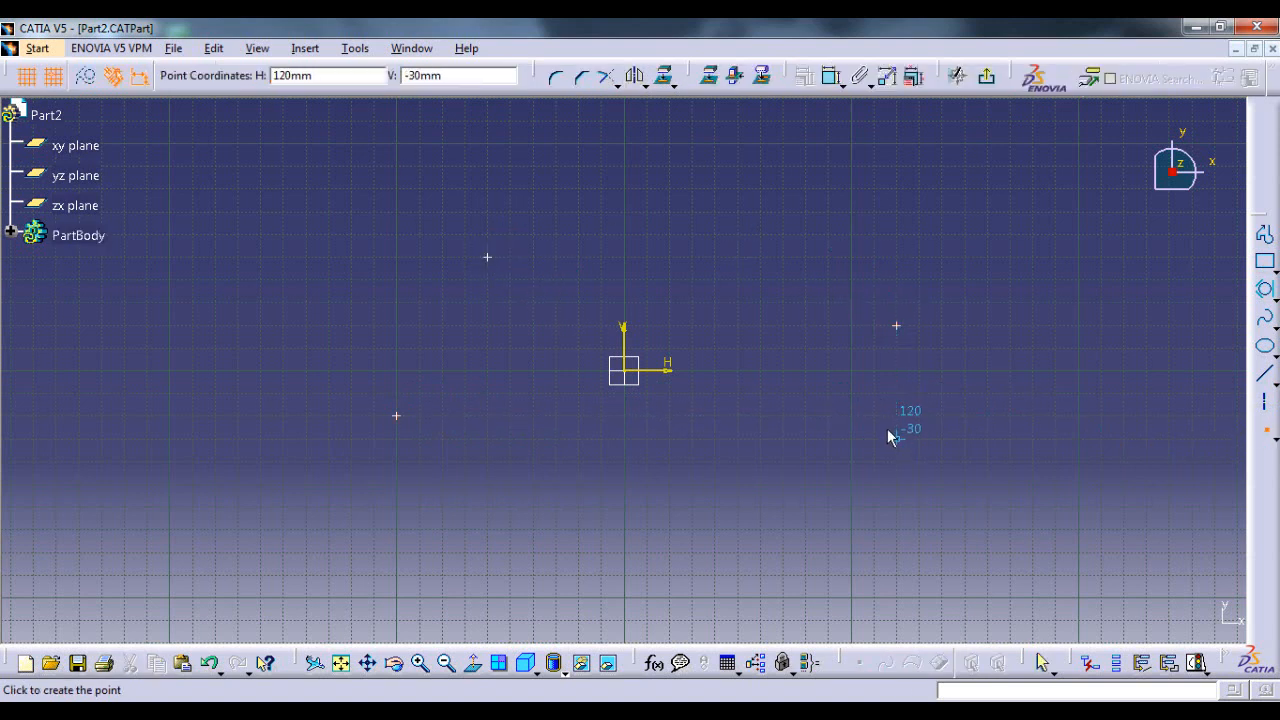
pyautogui.press('Escape')
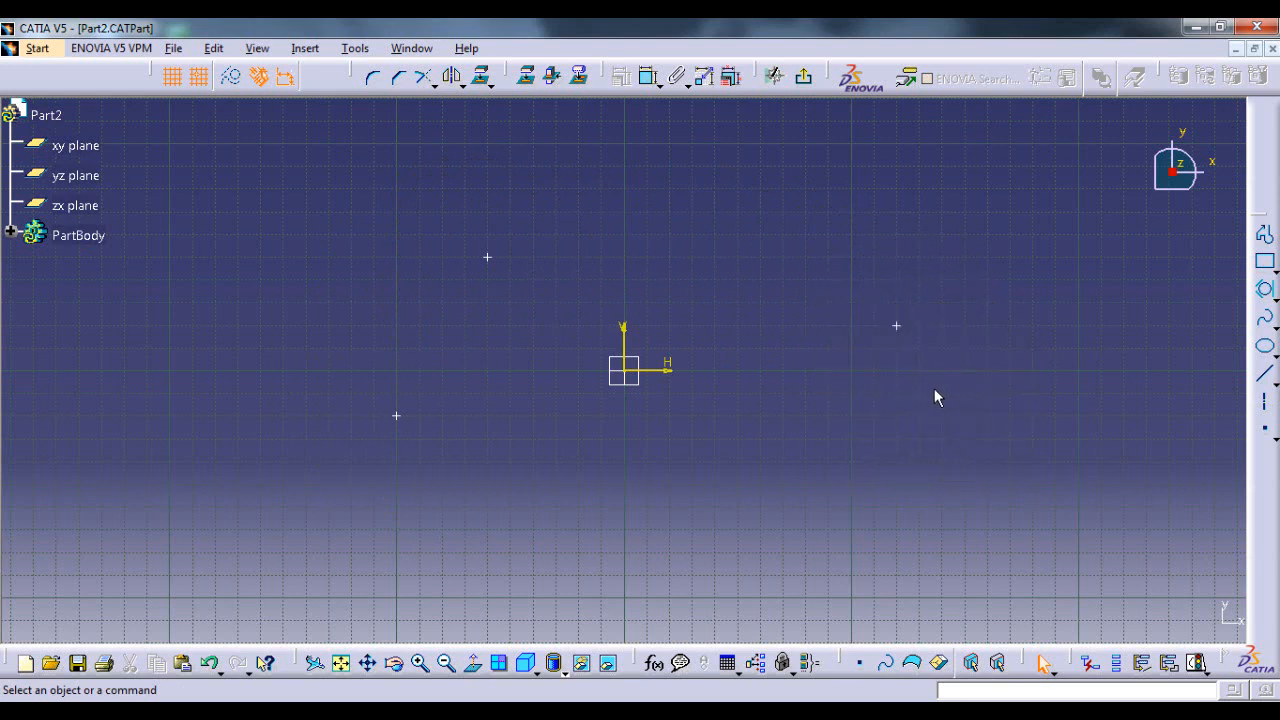
# - Draw a Three Point Arc from the lower-left point through the upper-left point to the right-hand point
pyautogui.click(1268, 292)
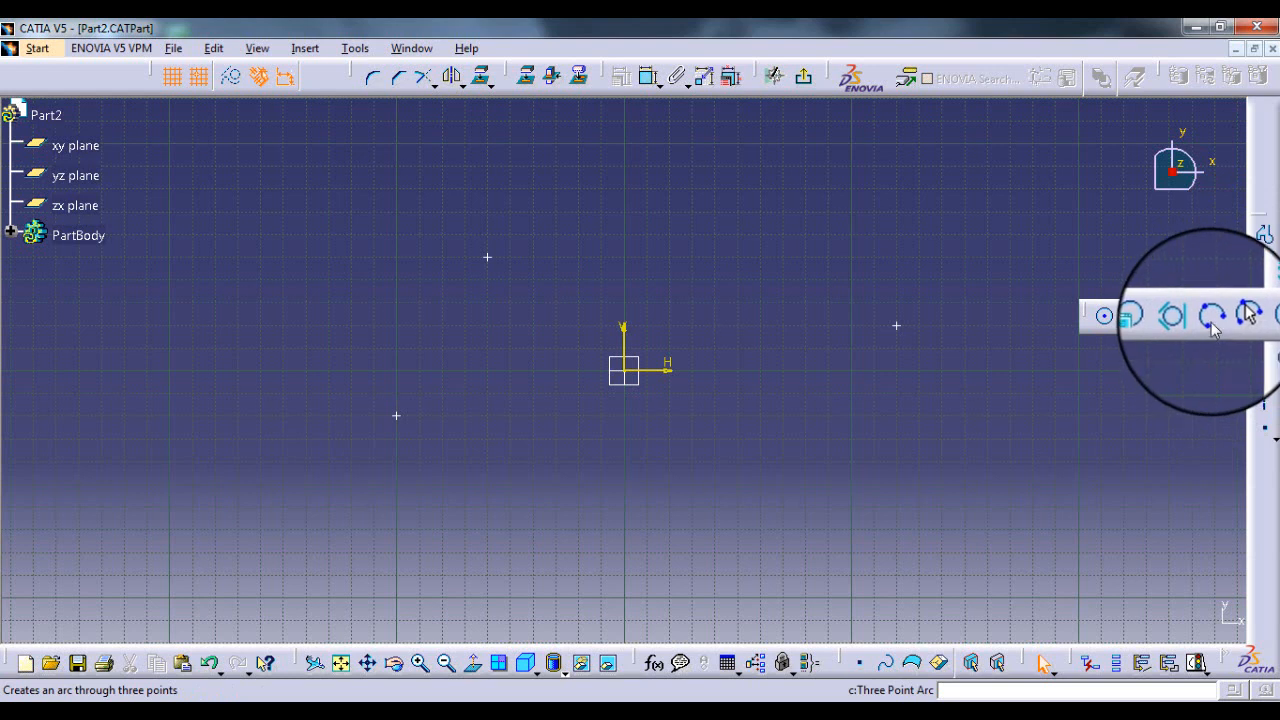
pyautogui.click(1212, 318)
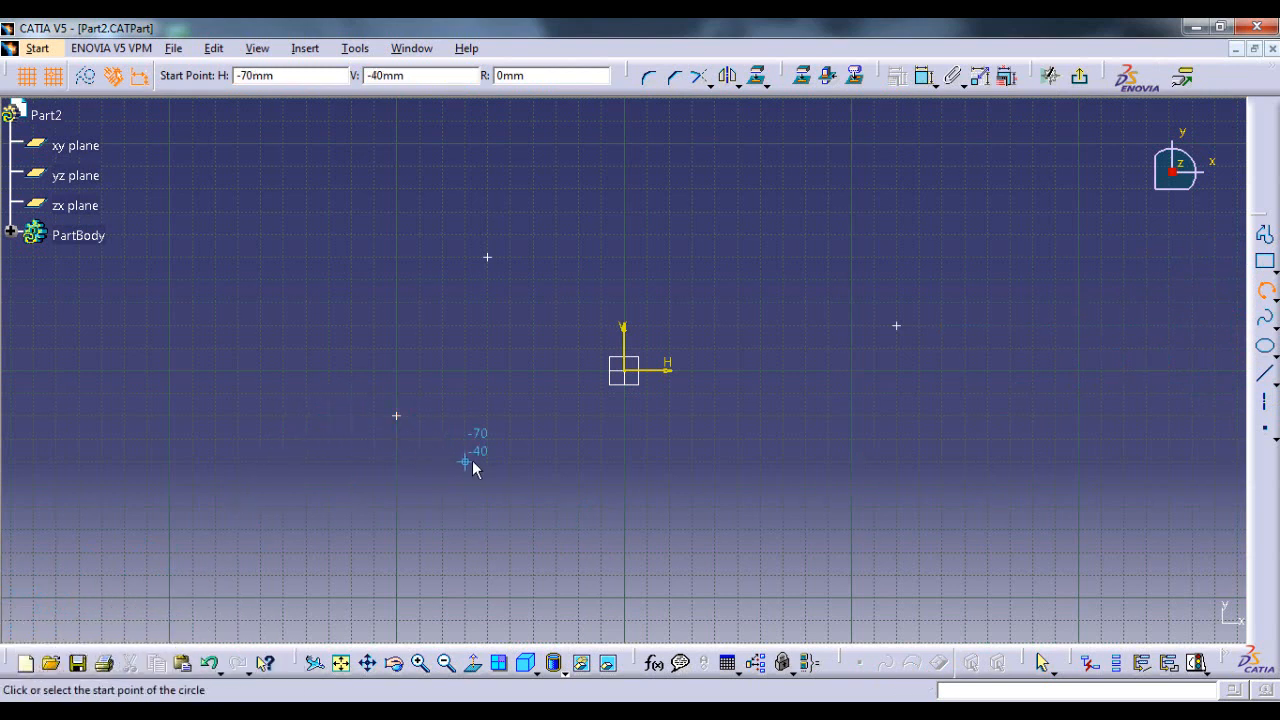
pyautogui.click(397, 415)
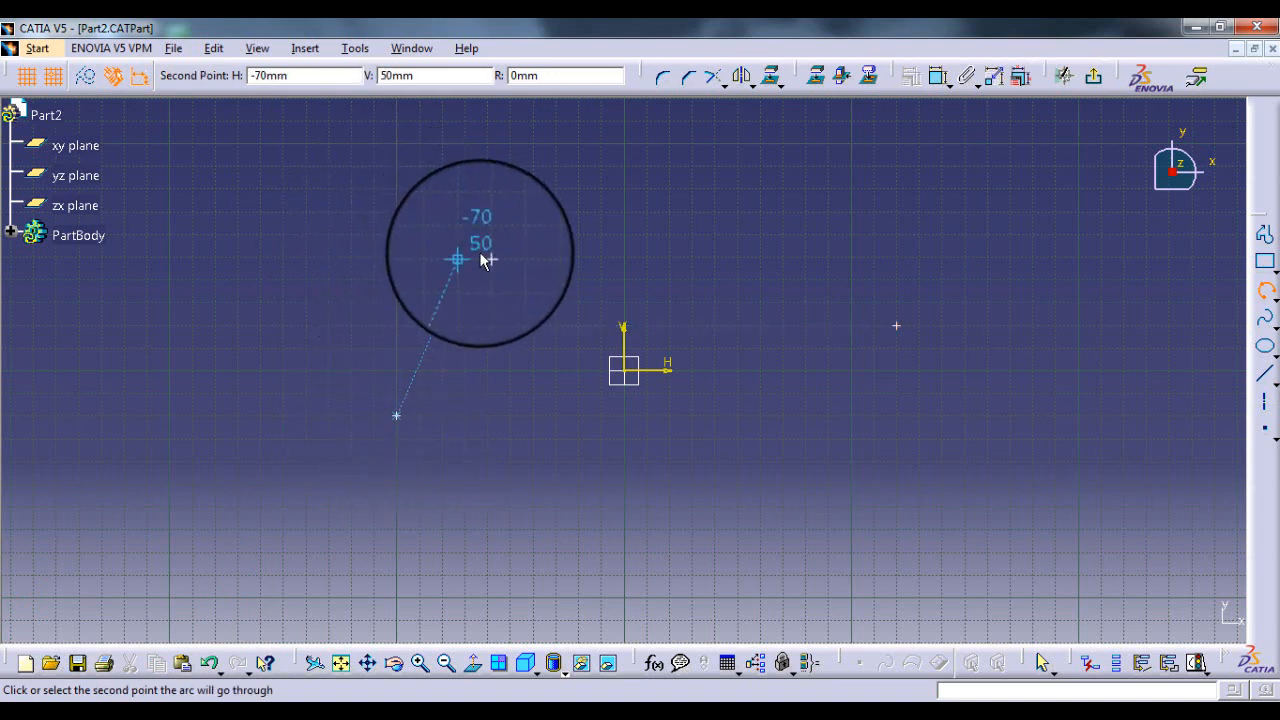
pyautogui.click(487, 258)
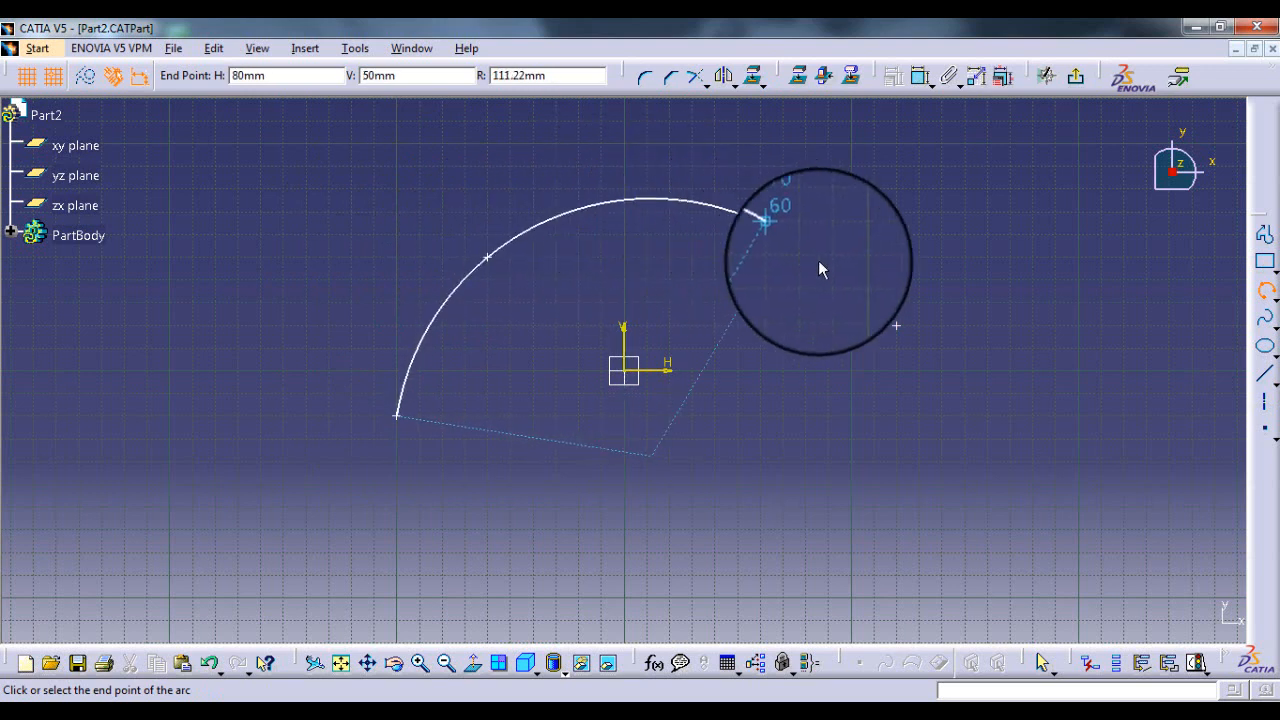
pyautogui.click(895, 325)
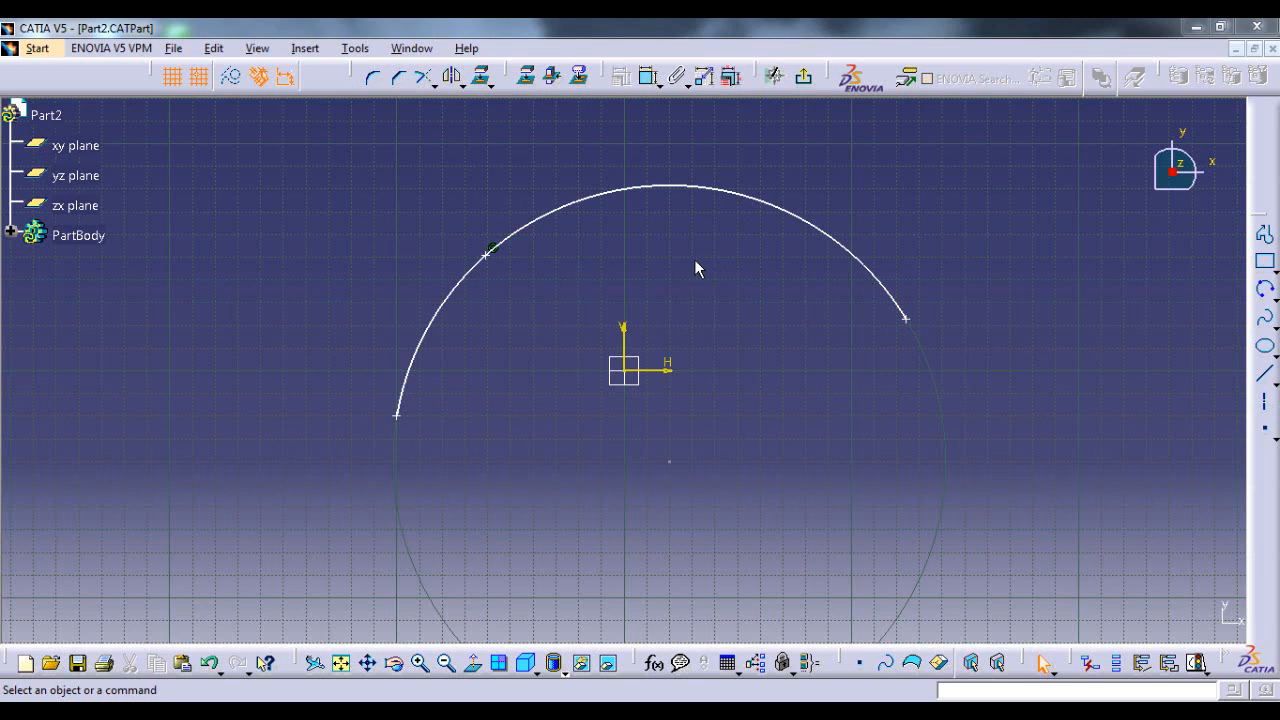
# - Add a radius dimension to the three-point arc and set it to 100 mm
pyautogui.click(572, 204)
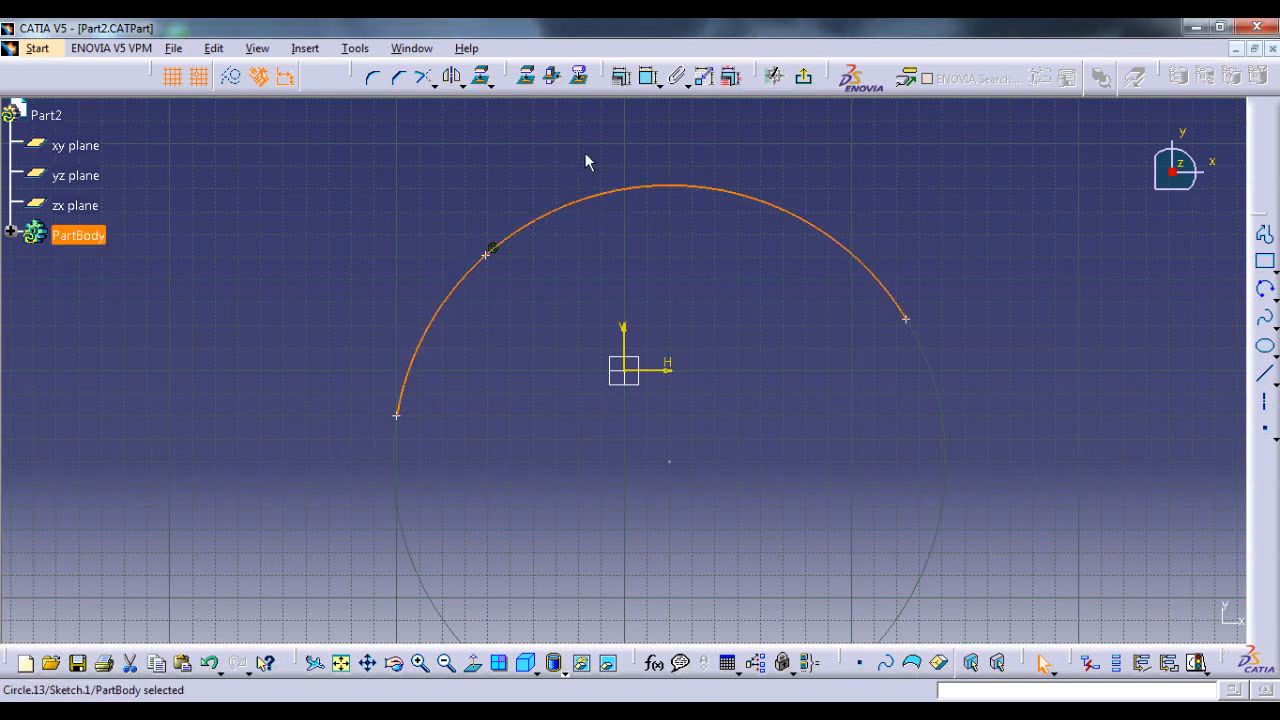
pyautogui.click(648, 88)
pyautogui.click(357, 270)
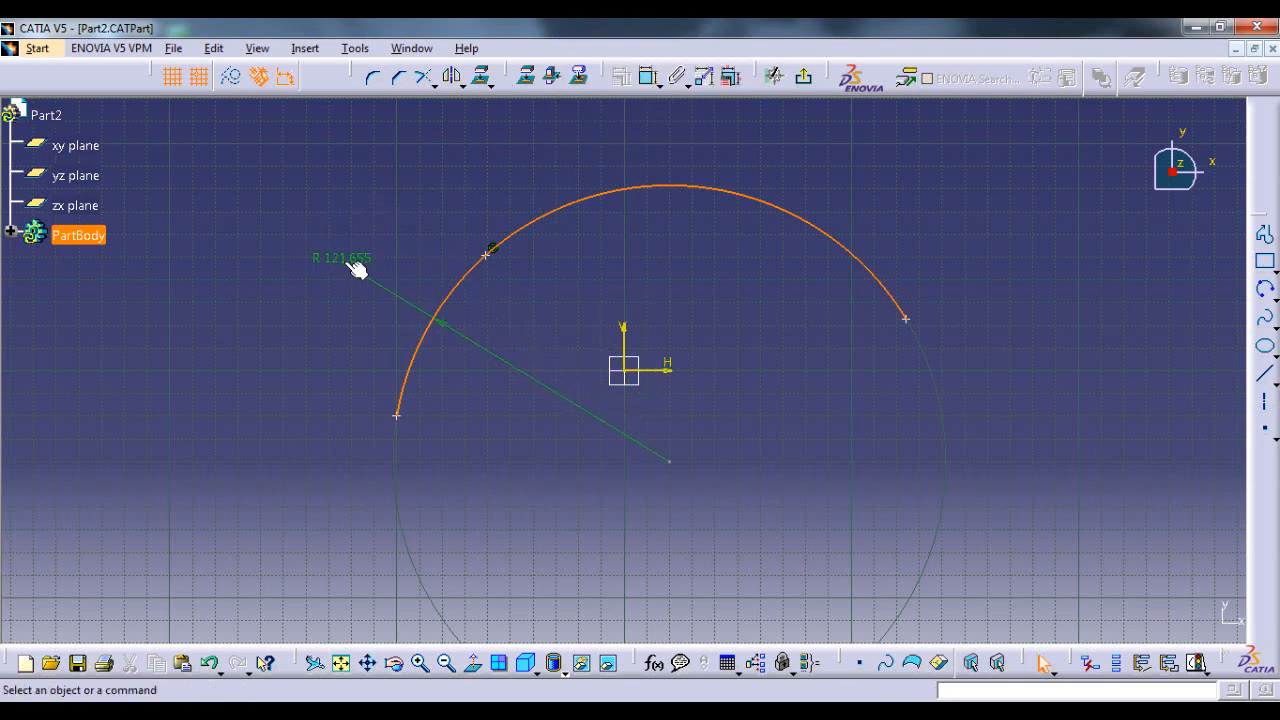
pyautogui.click(313, 281)
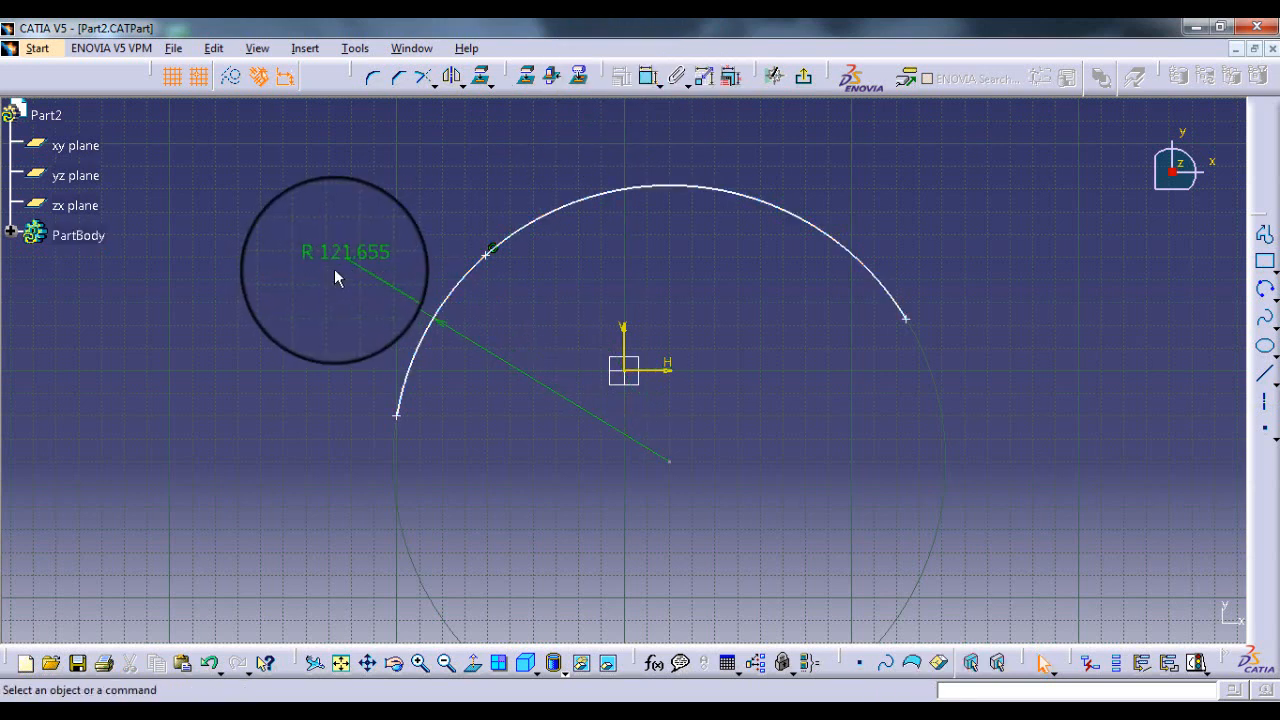
pyautogui.doubleClick(341, 262)
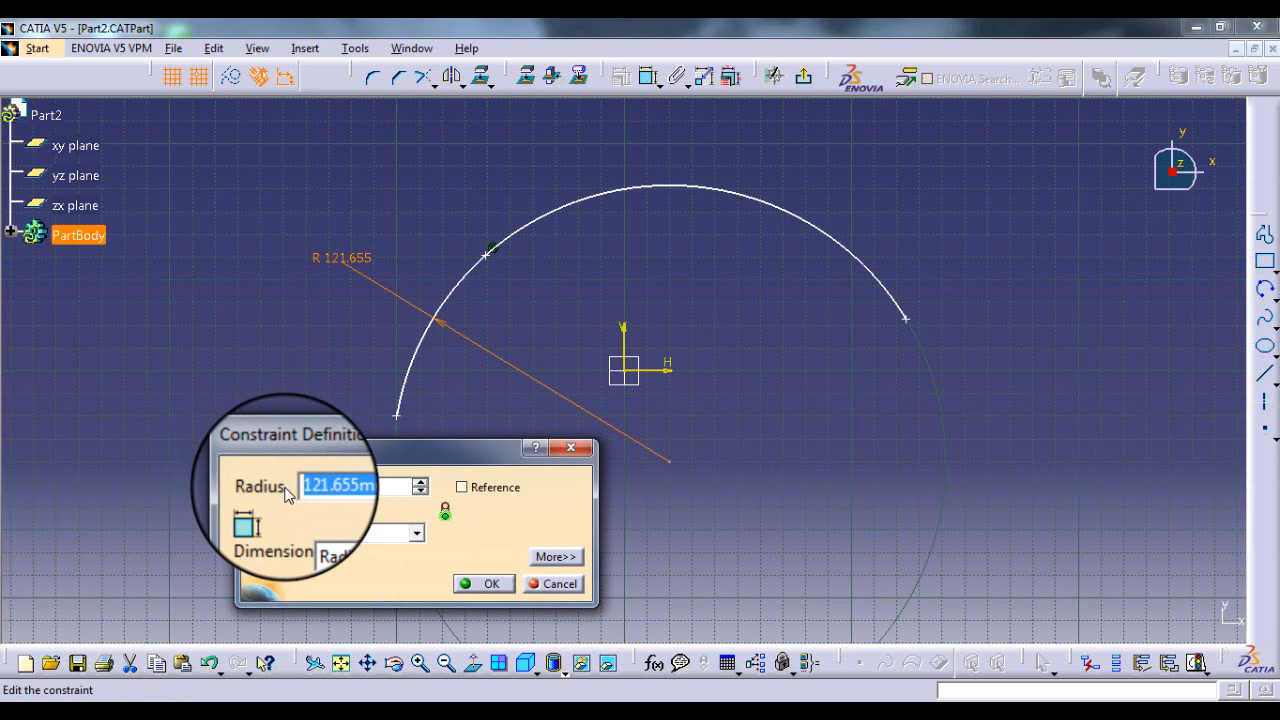
pyautogui.write('100')
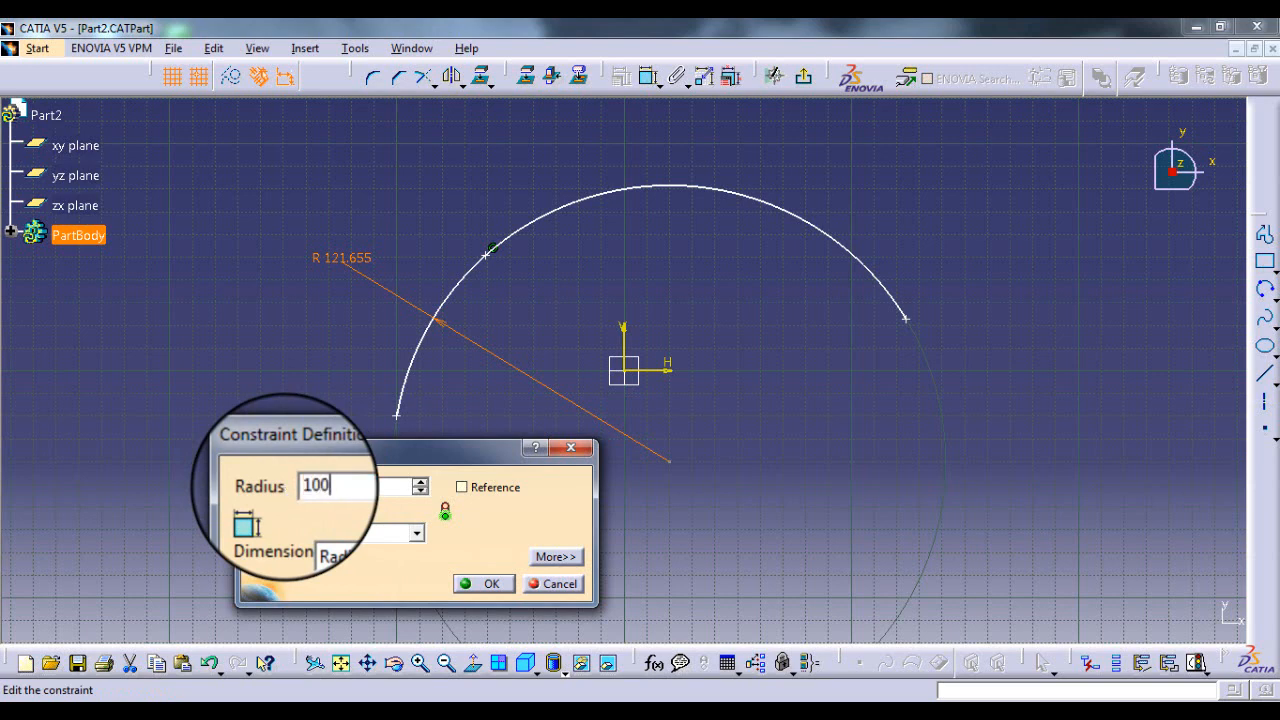
pyautogui.press('Return')
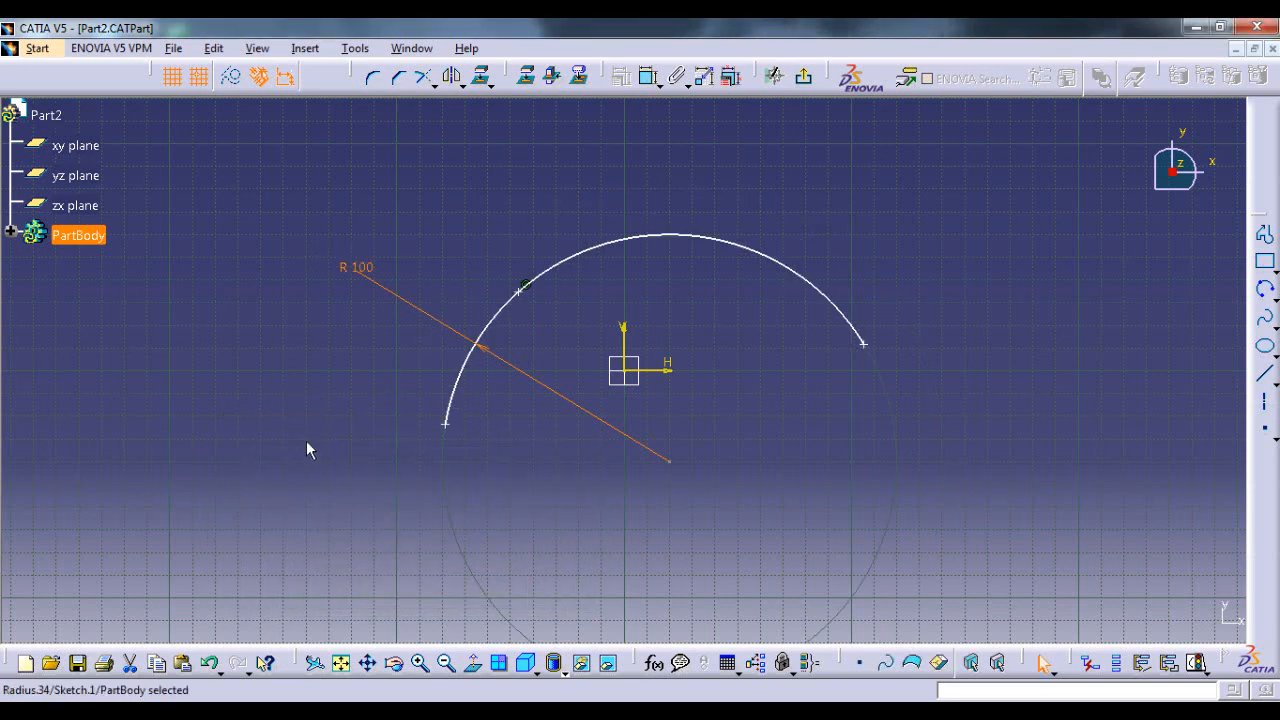
pyautogui.click(375, 335)
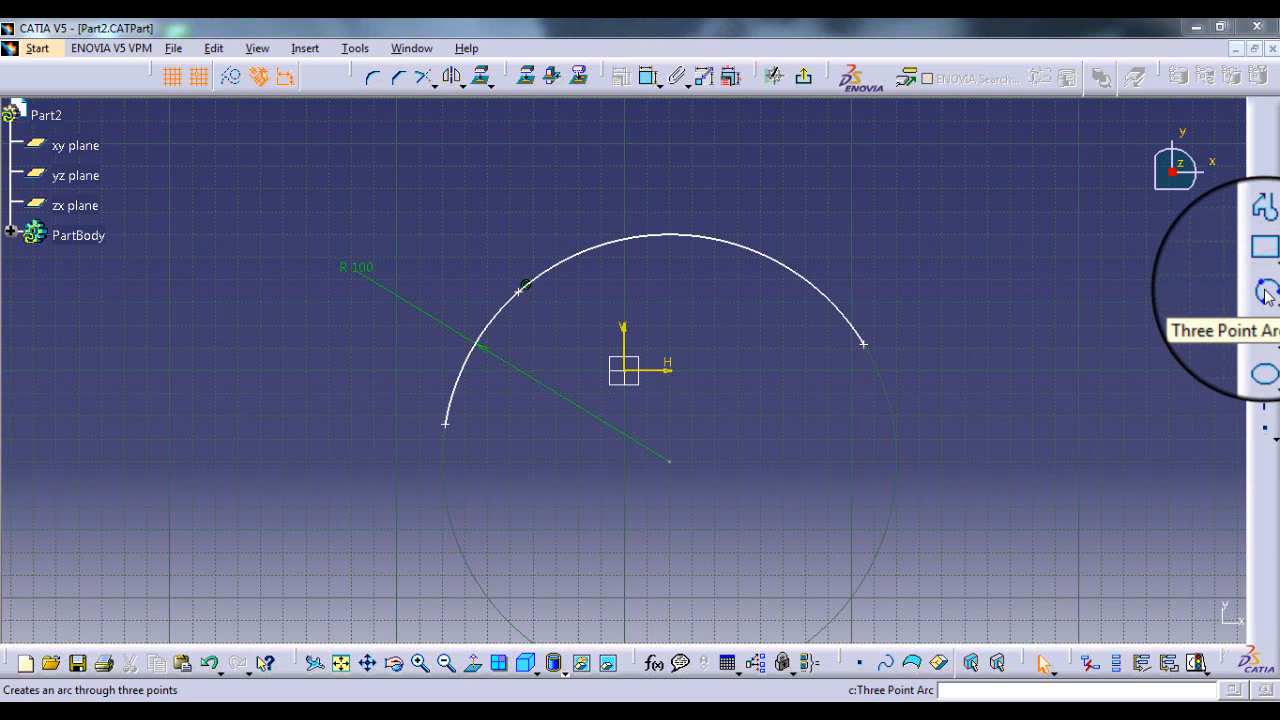
# - Replace the arc with a Three Point Arc Starting With Limits, ending at the lower-left and right-hand points and passing through the upper-left point
pyautogui.click(652, 236)
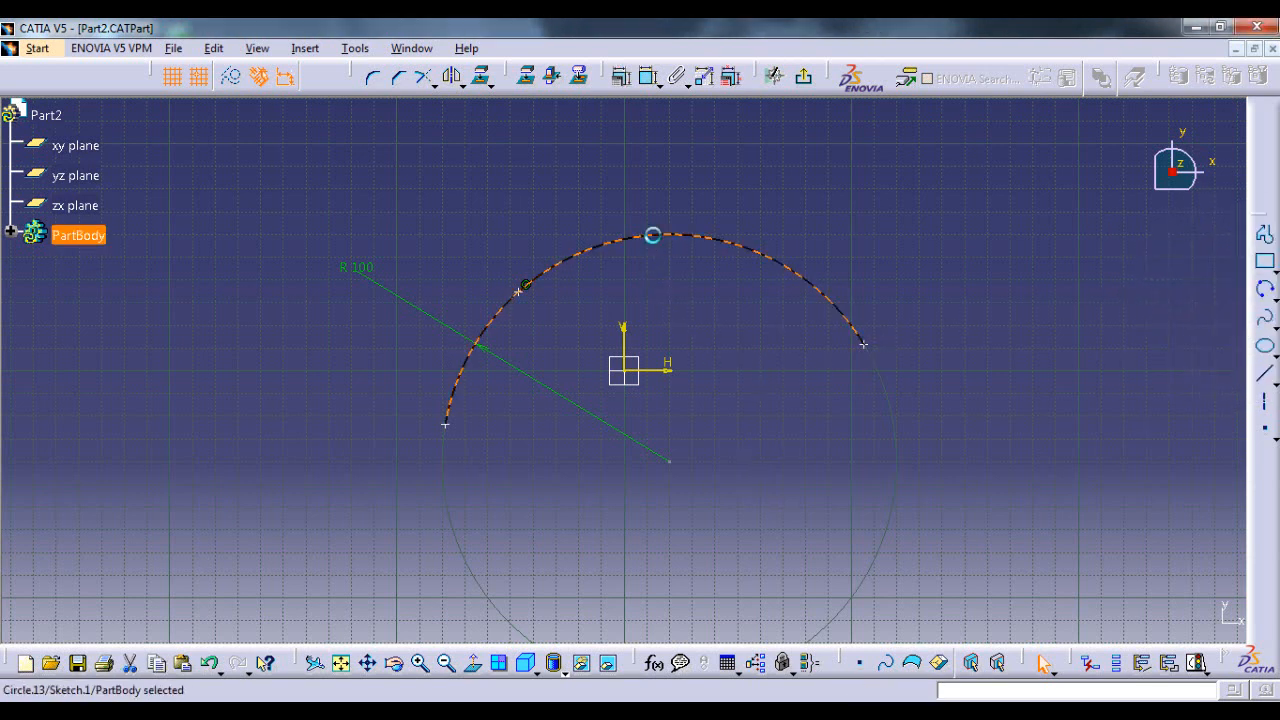
pyautogui.press('Delete')
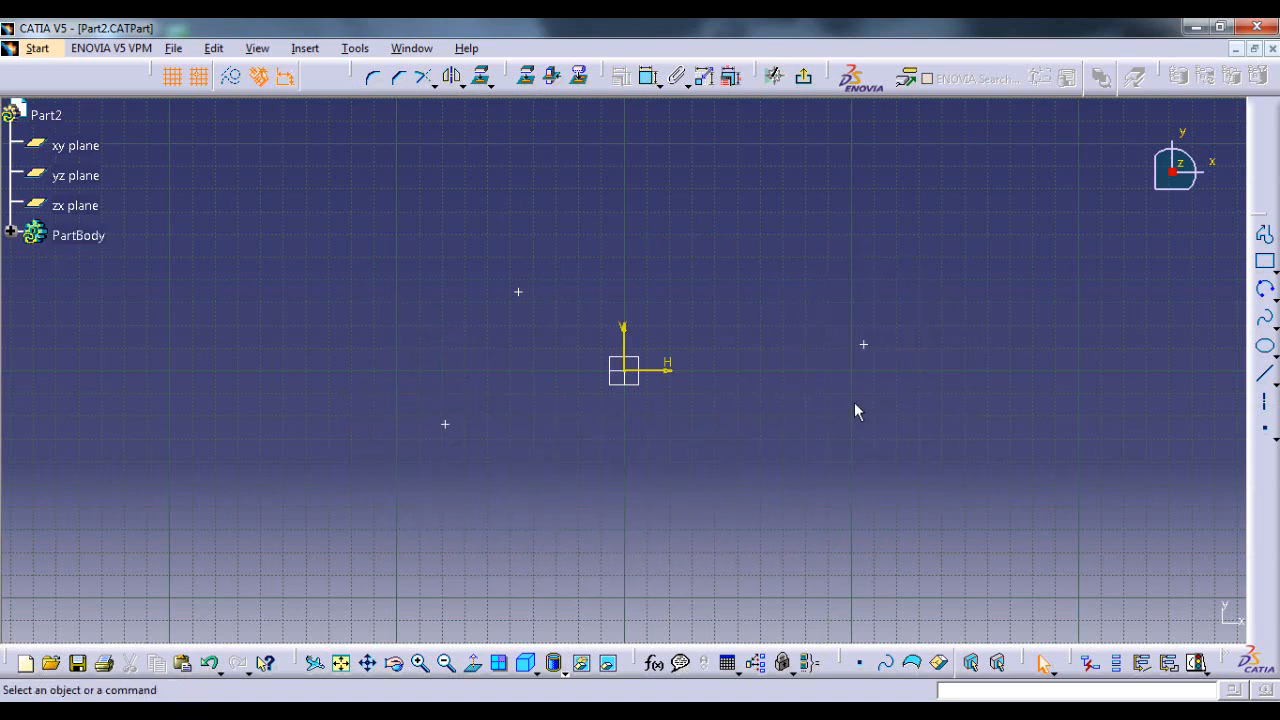
pyautogui.click(1274, 297)
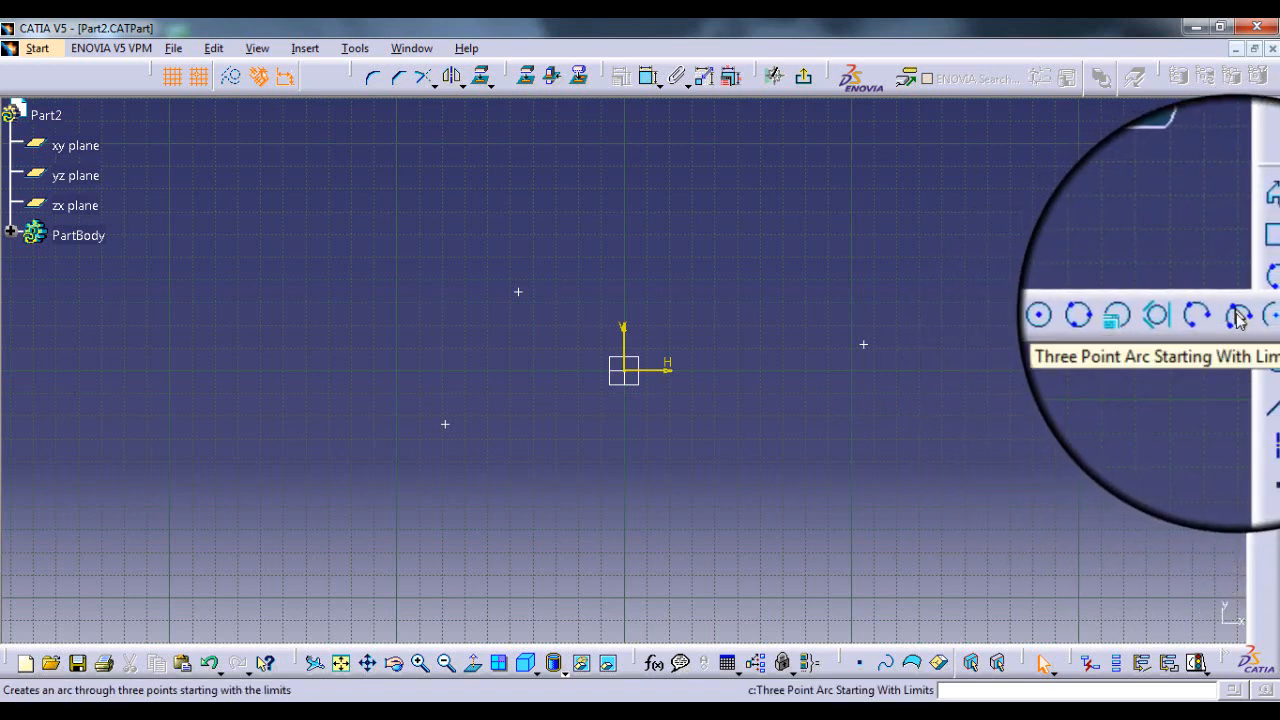
pyautogui.click(1238, 316)
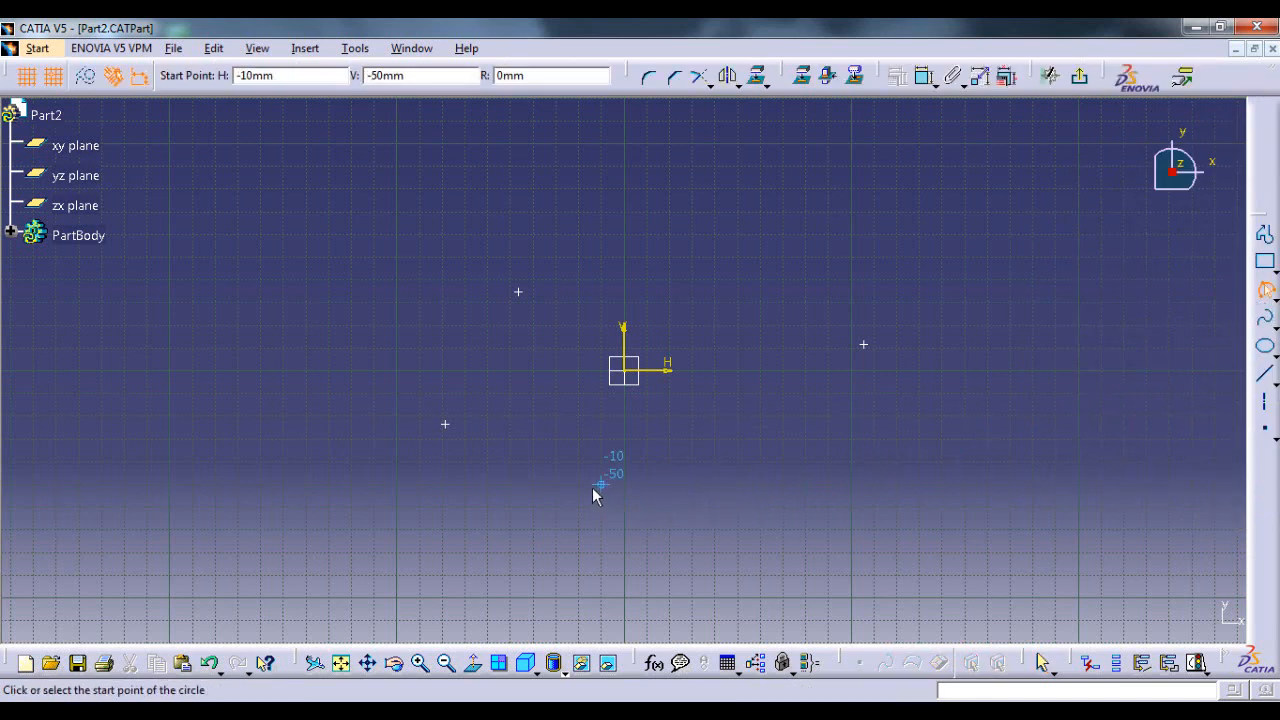
pyautogui.click(445, 424)
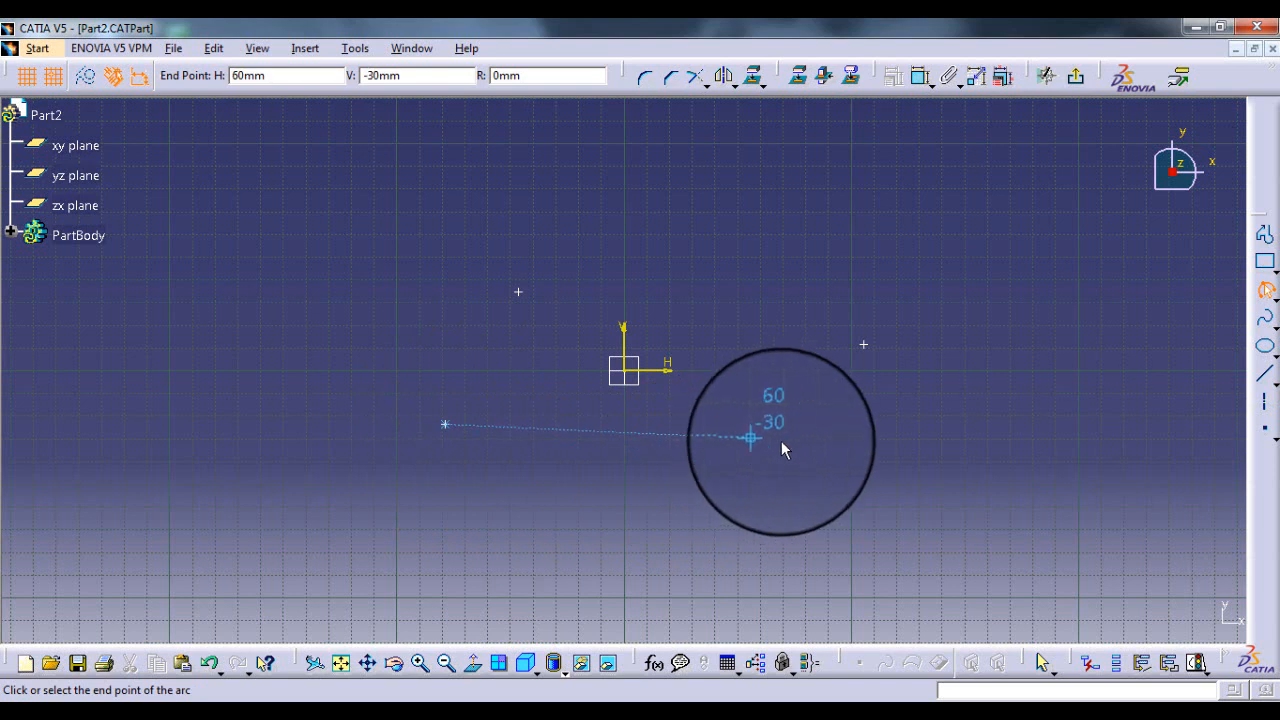
pyautogui.click(872, 343)
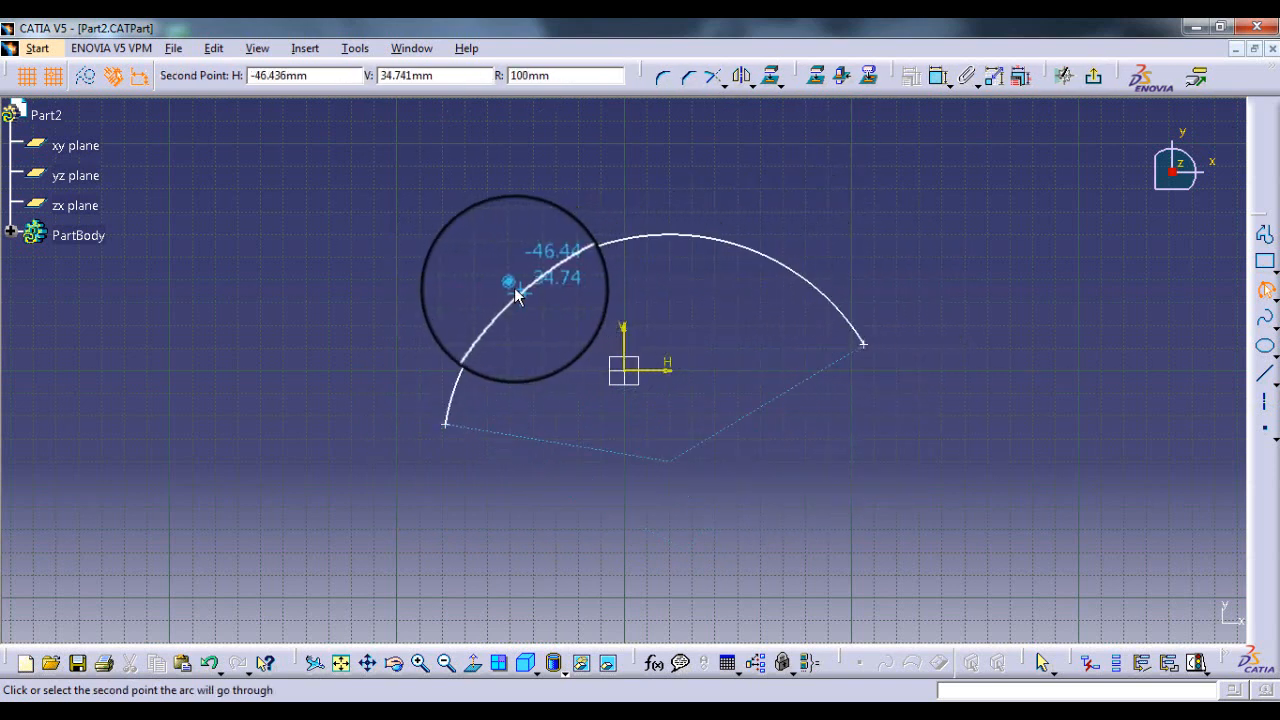
pyautogui.click(516, 293)
pyautogui.click(421, 293)
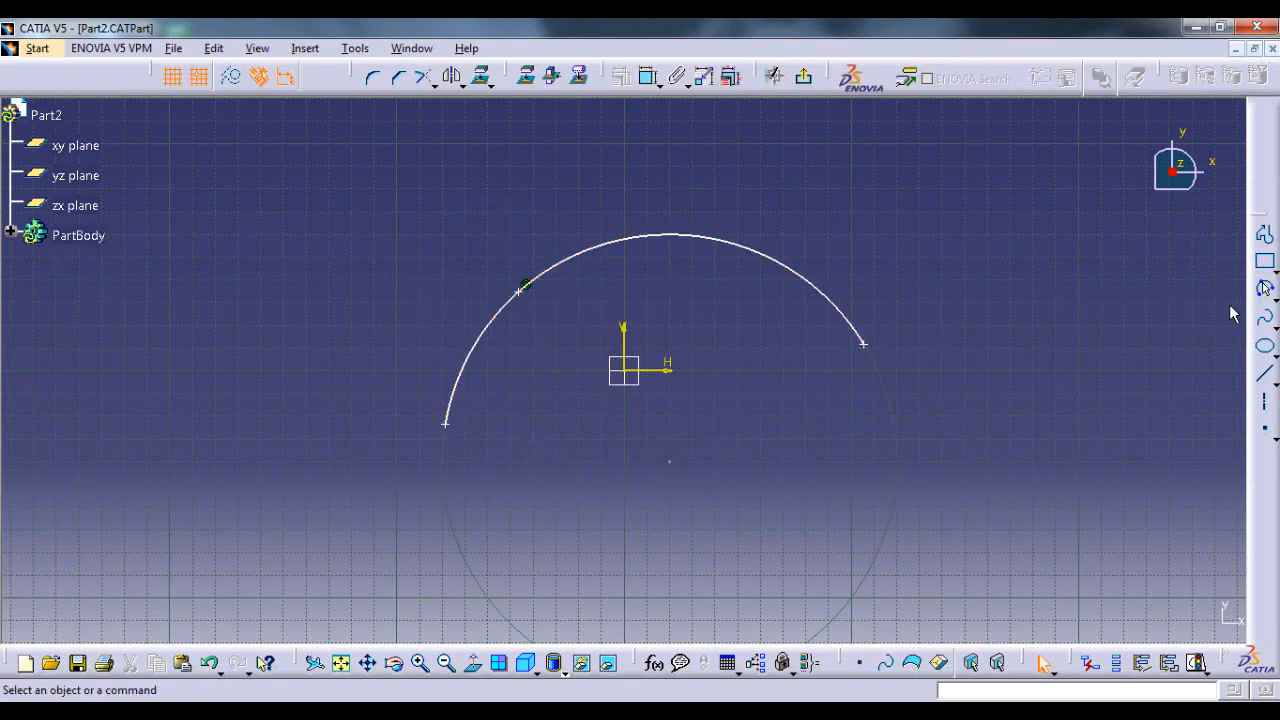
# - Dimension the radius of the new limits-based arc and set it to 70 mm
pyautogui.click(607, 258)
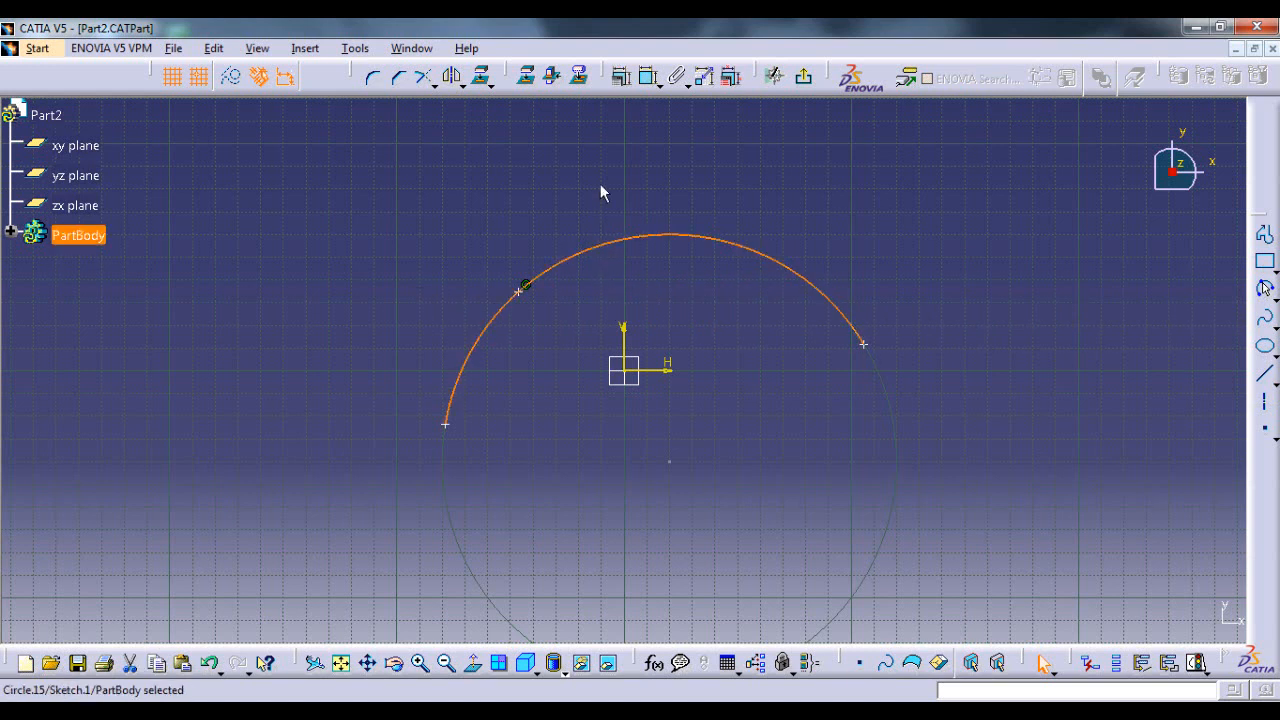
pyautogui.click(650, 76)
pyautogui.click(385, 268)
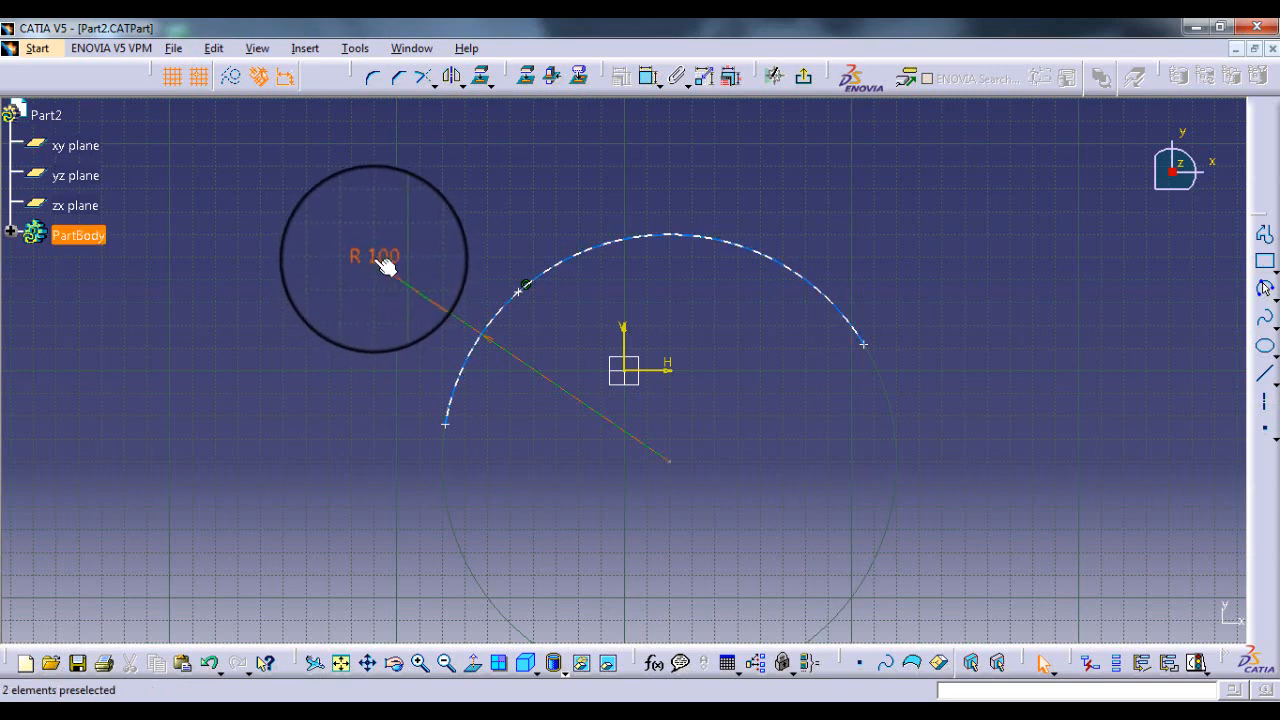
pyautogui.doubleClick(410, 273)
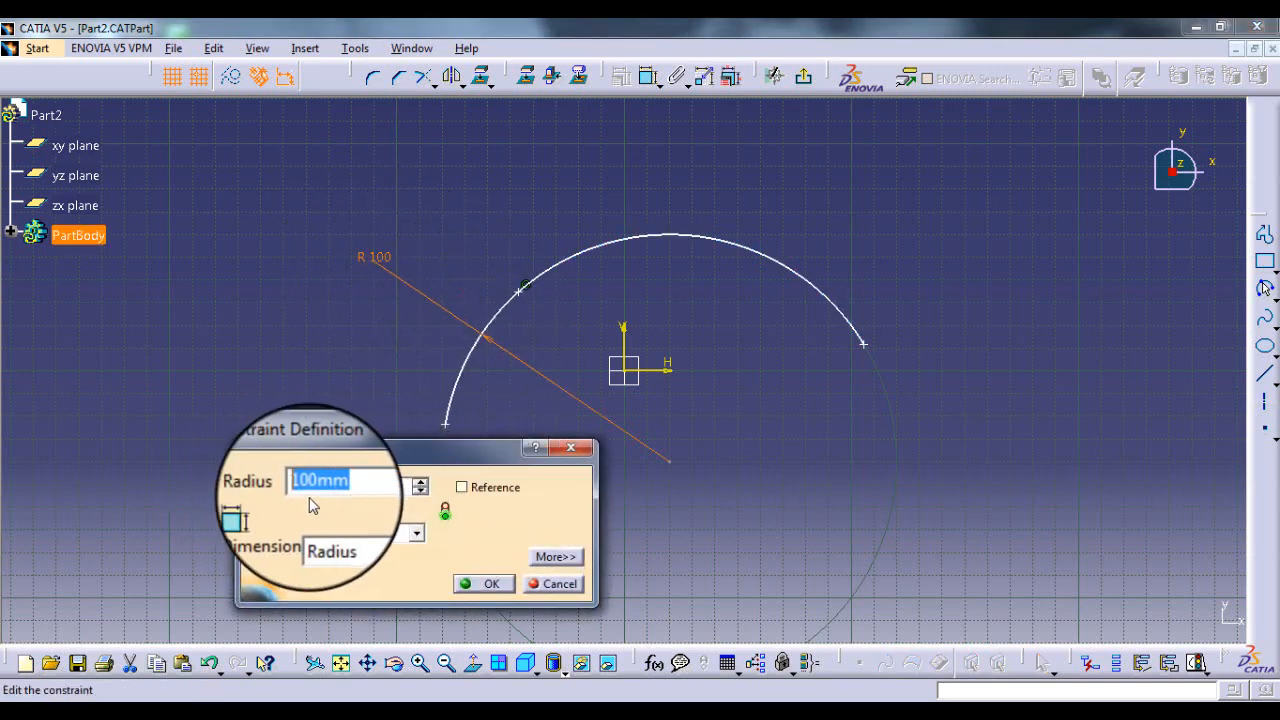
pyautogui.write('70')
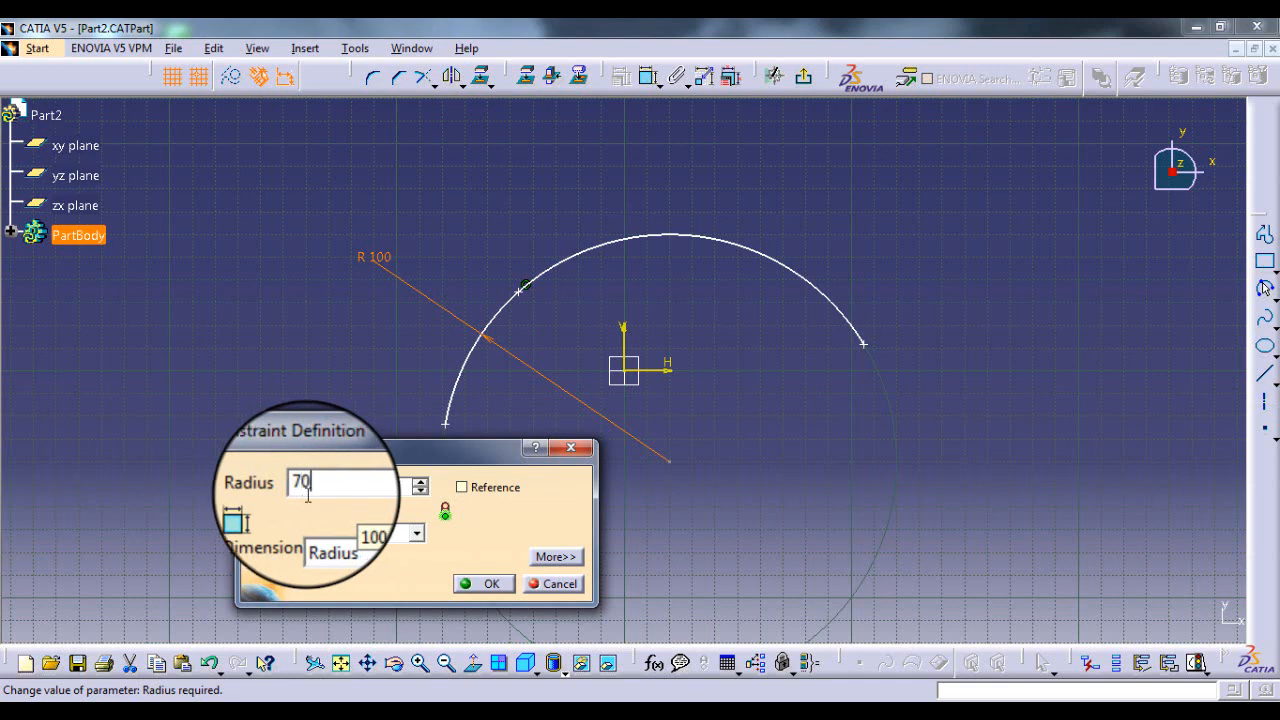
pyautogui.click(489, 586)
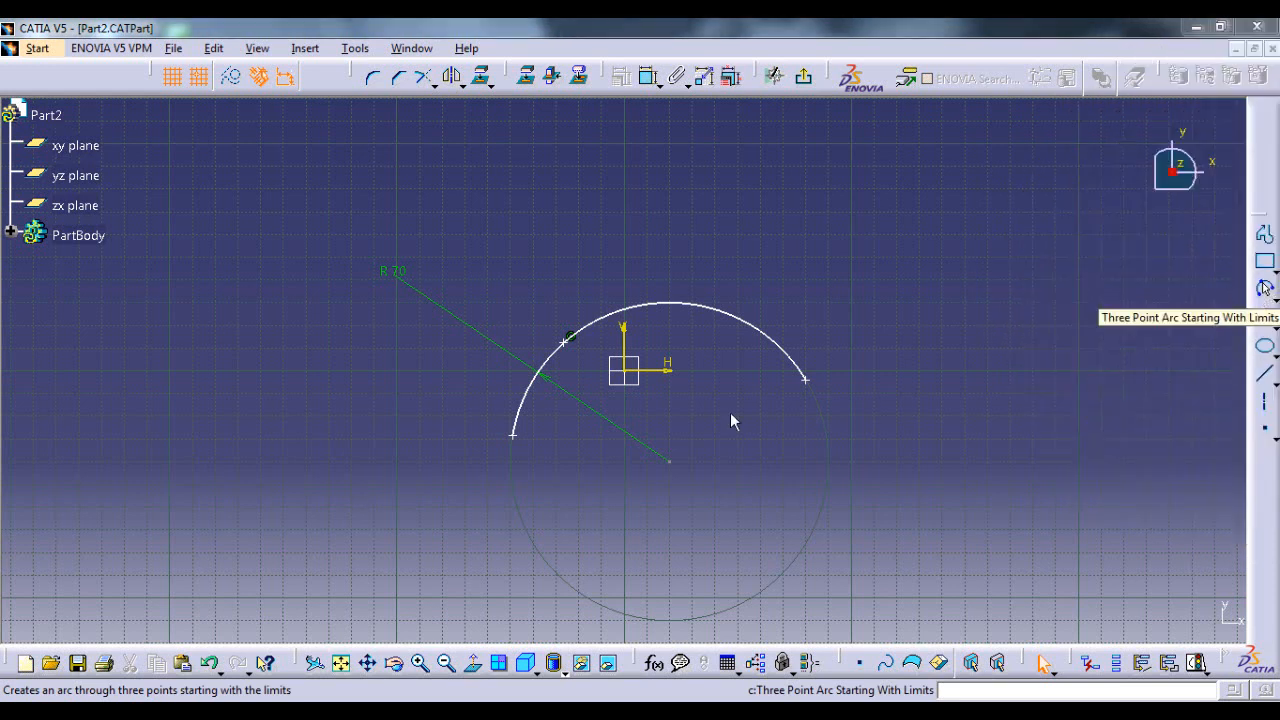
# - Clear the arc and its points from the sketch, and draw a short centre-based Arc freehand above and right of the origin
pyautogui.moveTo(291, 228); pyautogui.dragTo(916, 500)
pyautogui.press('Delete')
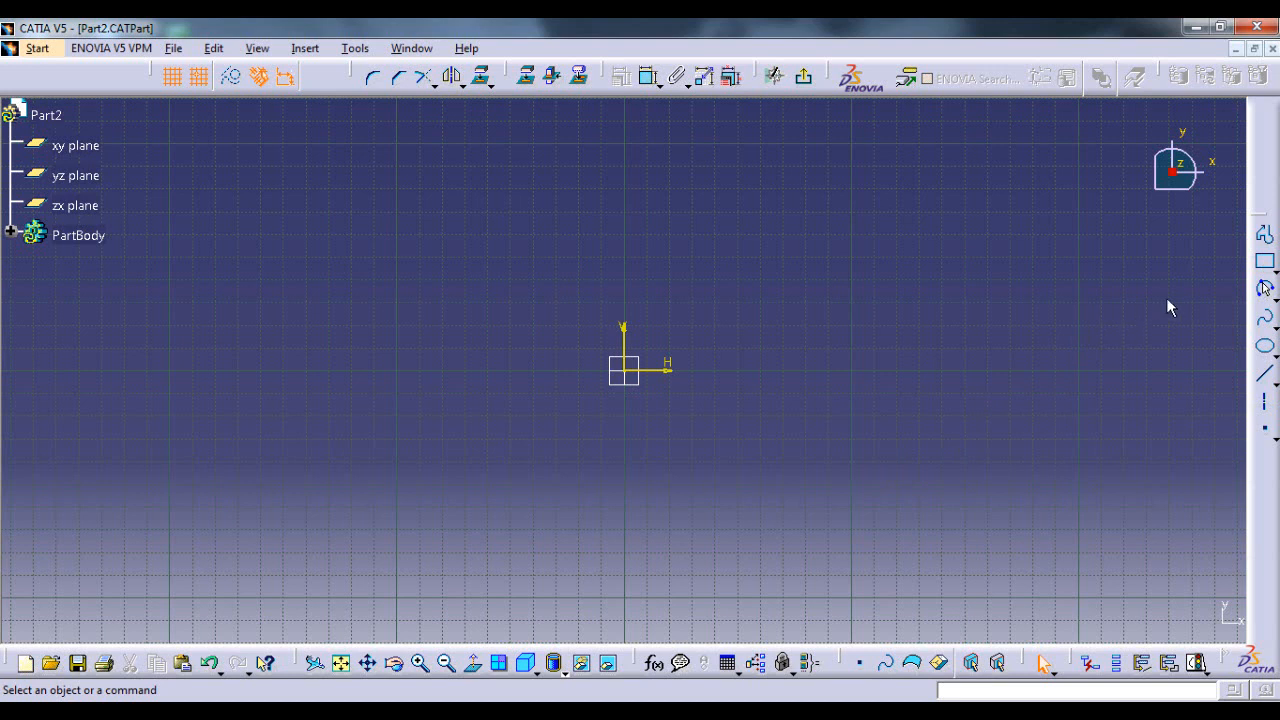
pyautogui.click(1264, 289)
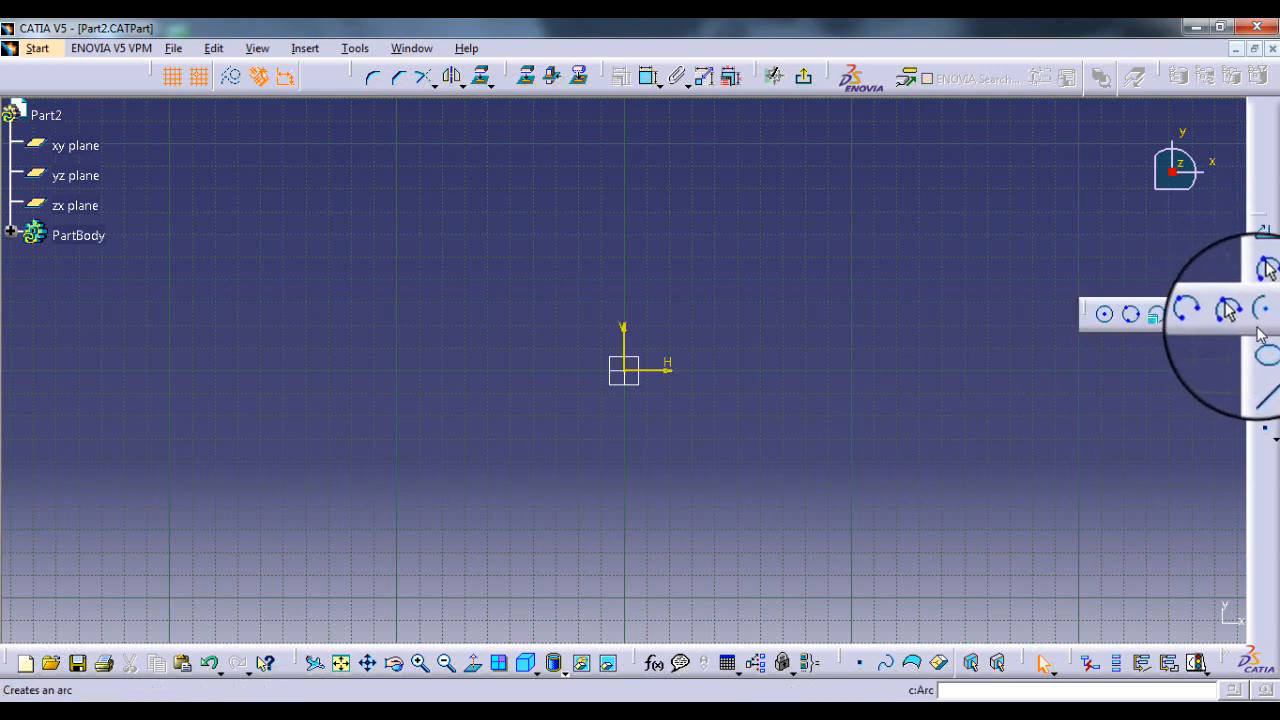
pyautogui.click(1262, 318)
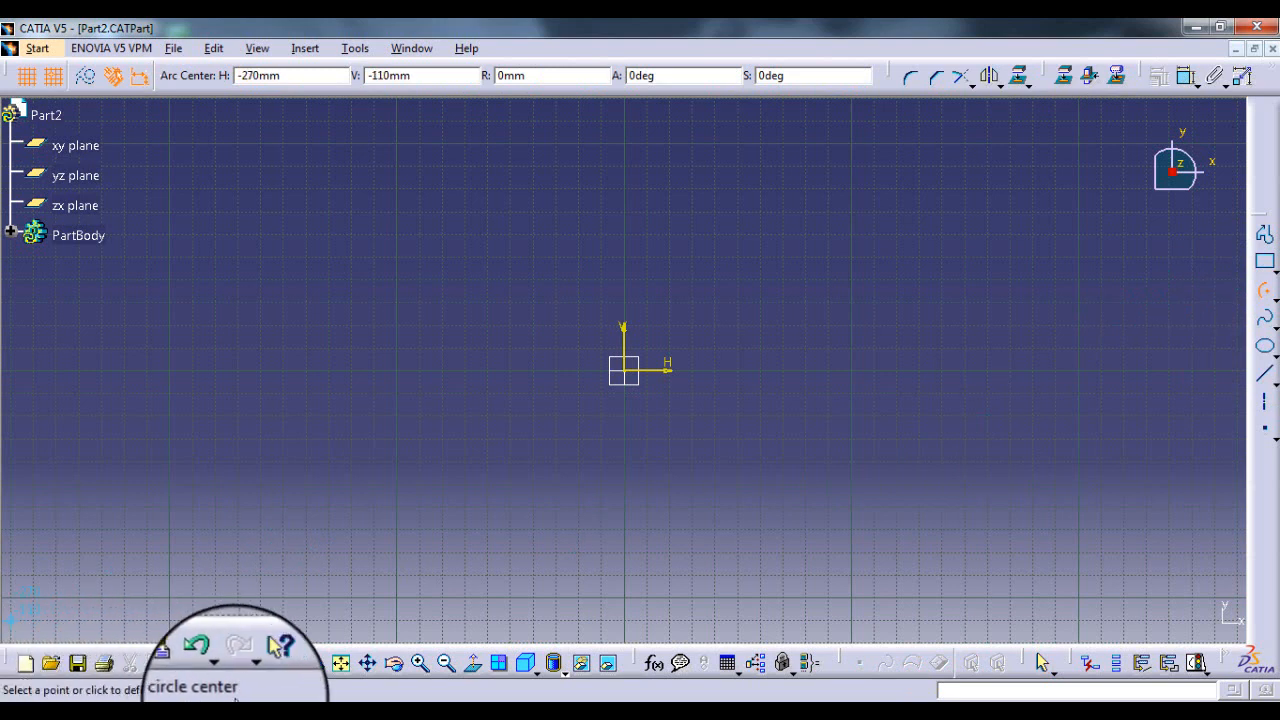
pyautogui.click(745, 303)
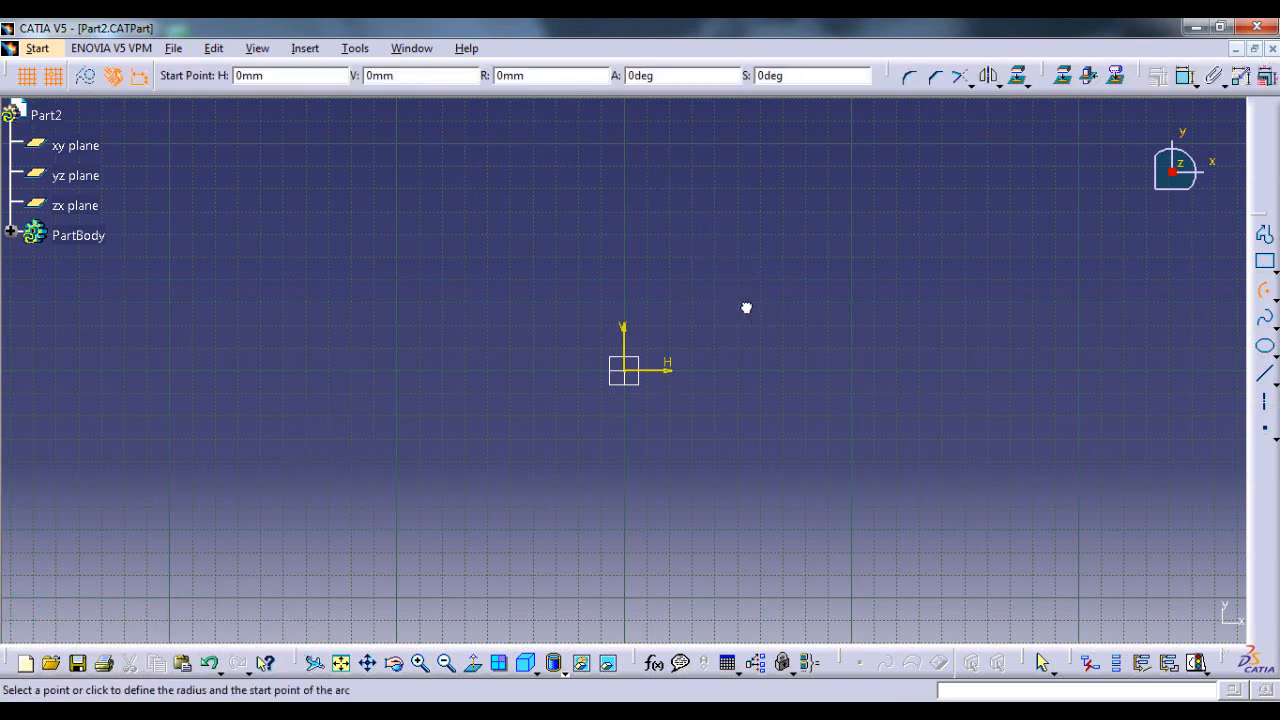
pyautogui.click(667, 237)
pyautogui.click(784, 218)
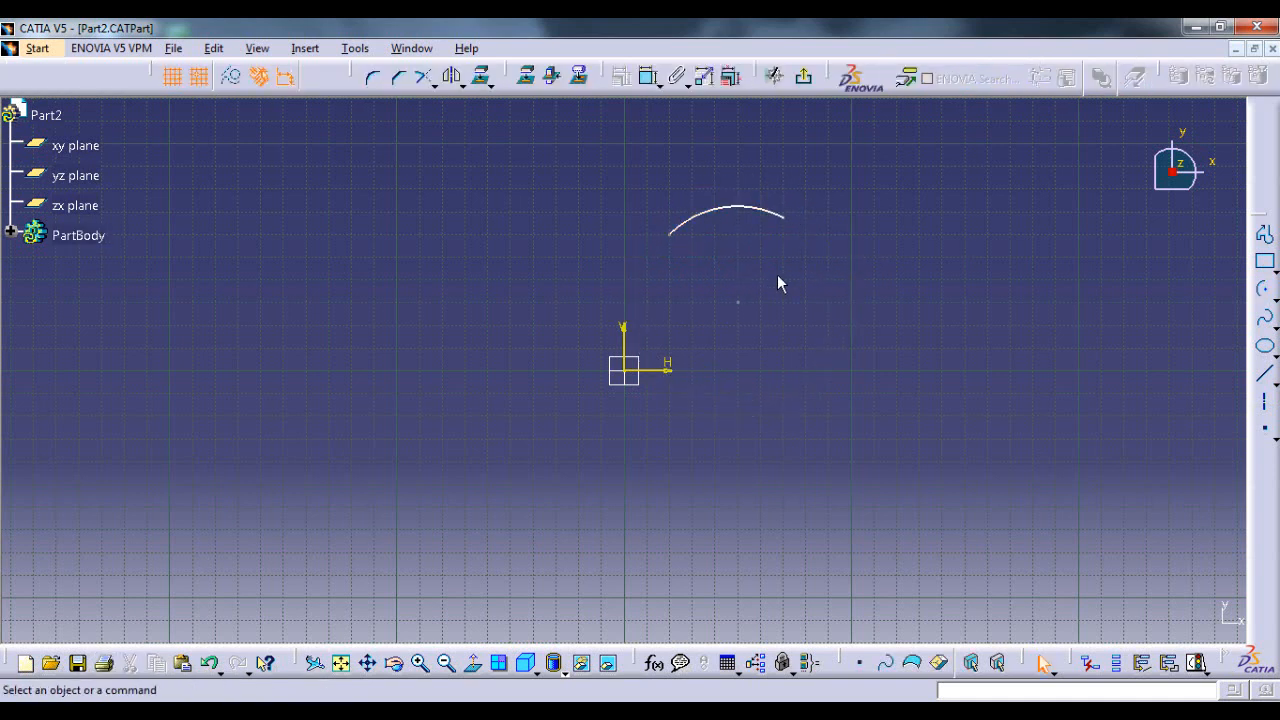
# - Dimension the radius of the centre-based arc and set it to 50 mm
pyautogui.click(719, 207)
pyautogui.click(734, 233)
pyautogui.click(731, 214)
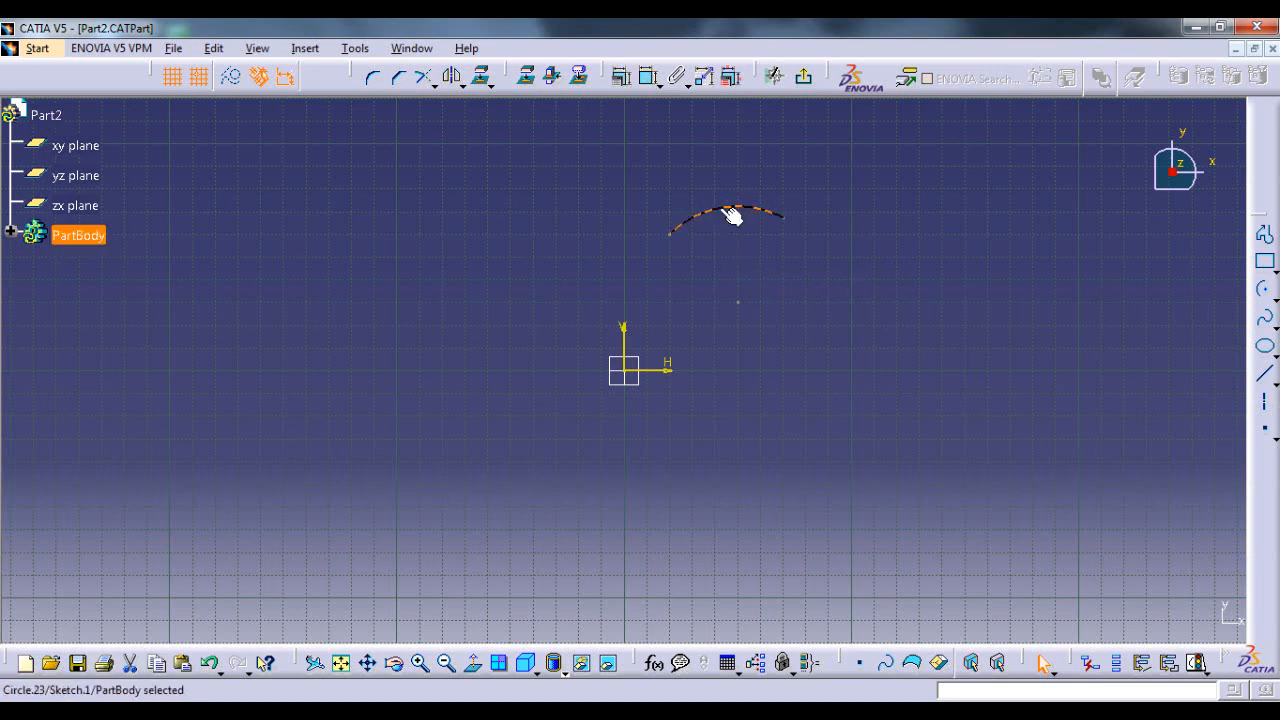
pyautogui.click(647, 88)
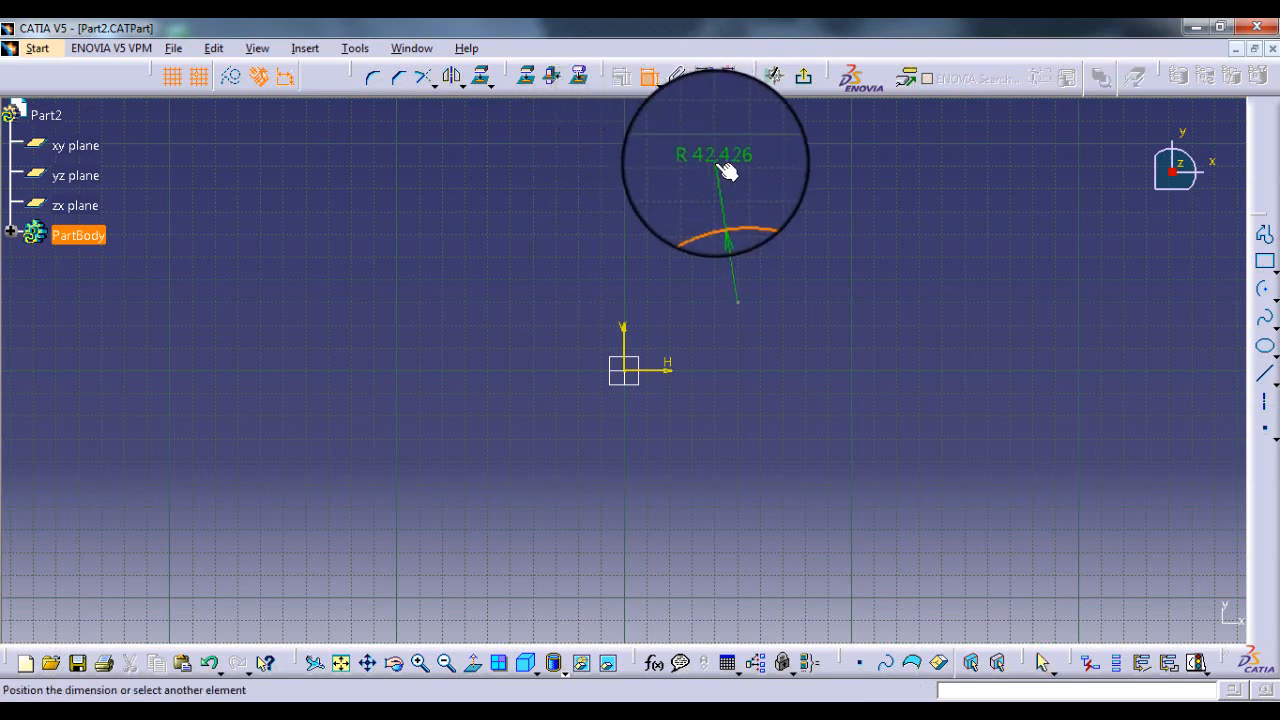
pyautogui.click(724, 172)
pyautogui.doubleClick(726, 166)
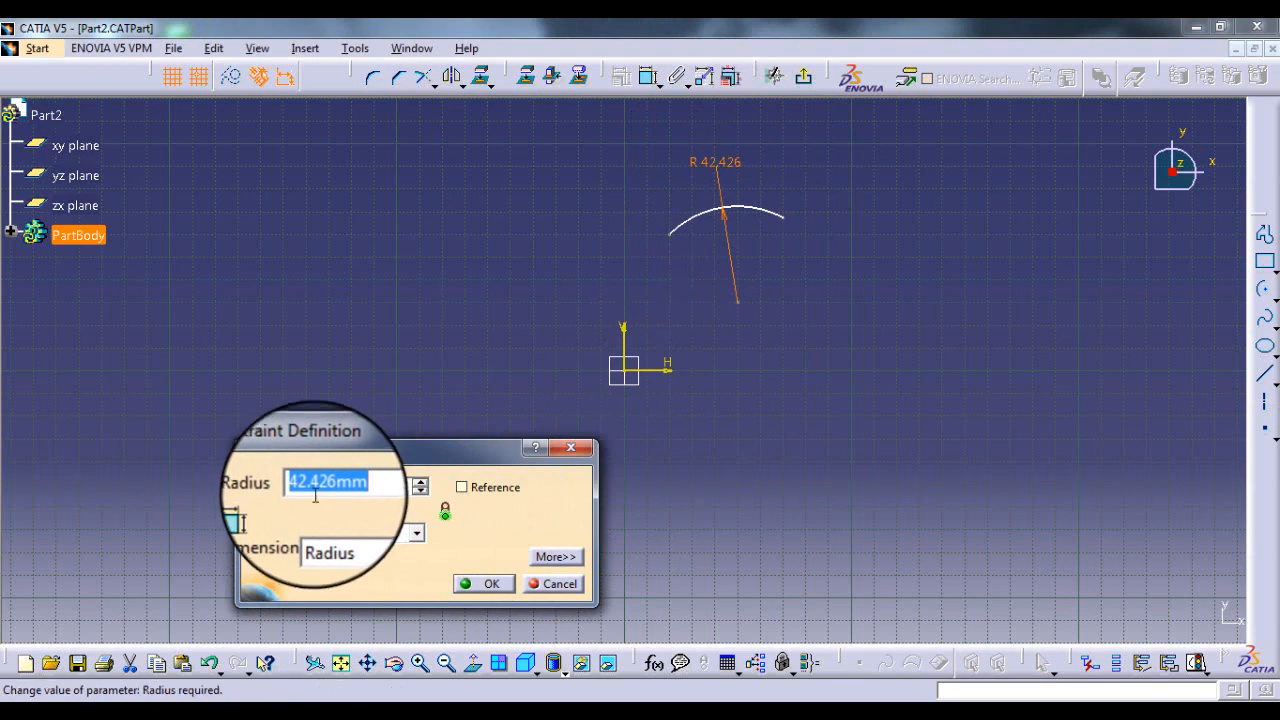
pyautogui.write('50')
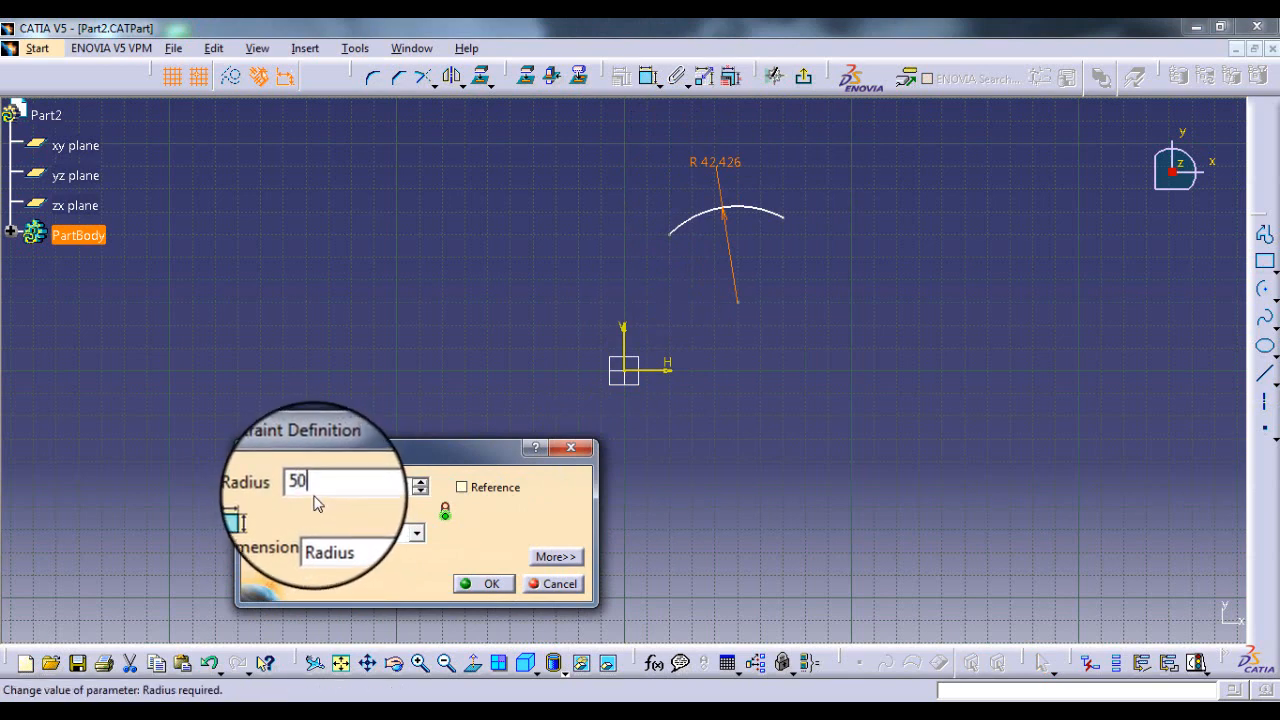
pyautogui.click(482, 585)
pyautogui.click(771, 343)
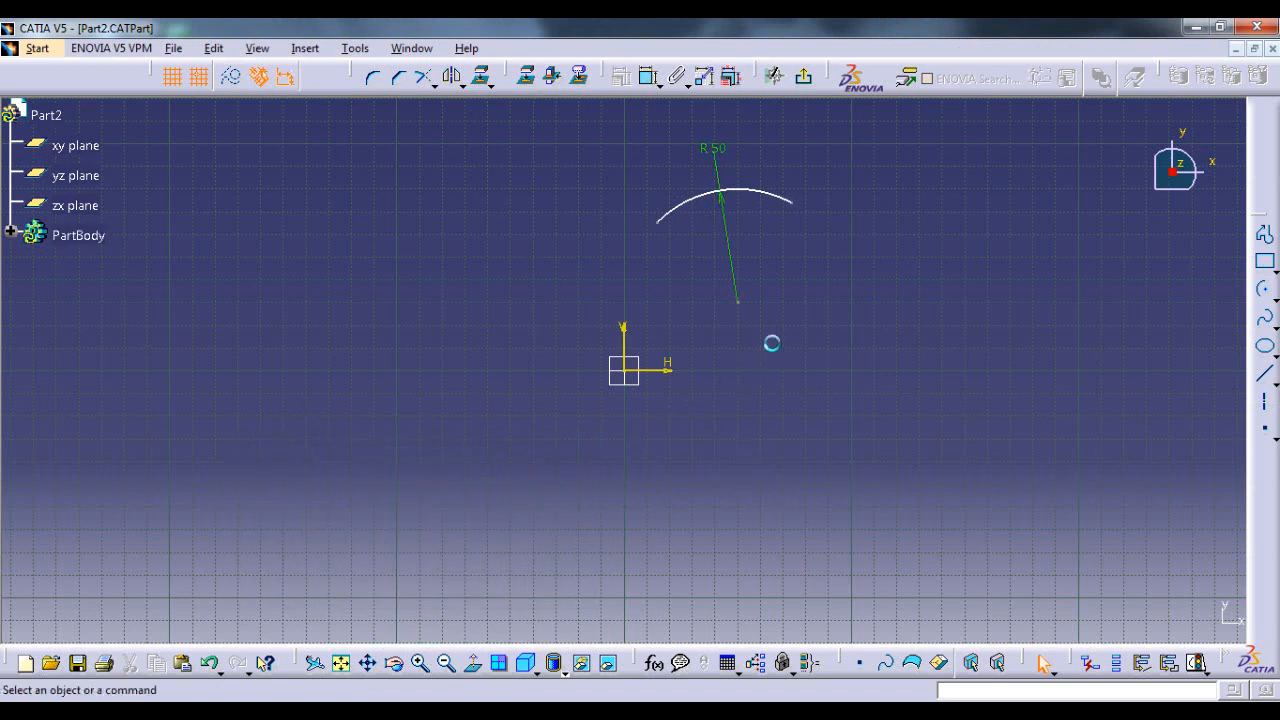
# - Dimension the horizontal distance from the arc's centre point to the vertical axis and set it to 30 mm
pyautogui.click(738, 304)
pyautogui.click(783, 319)
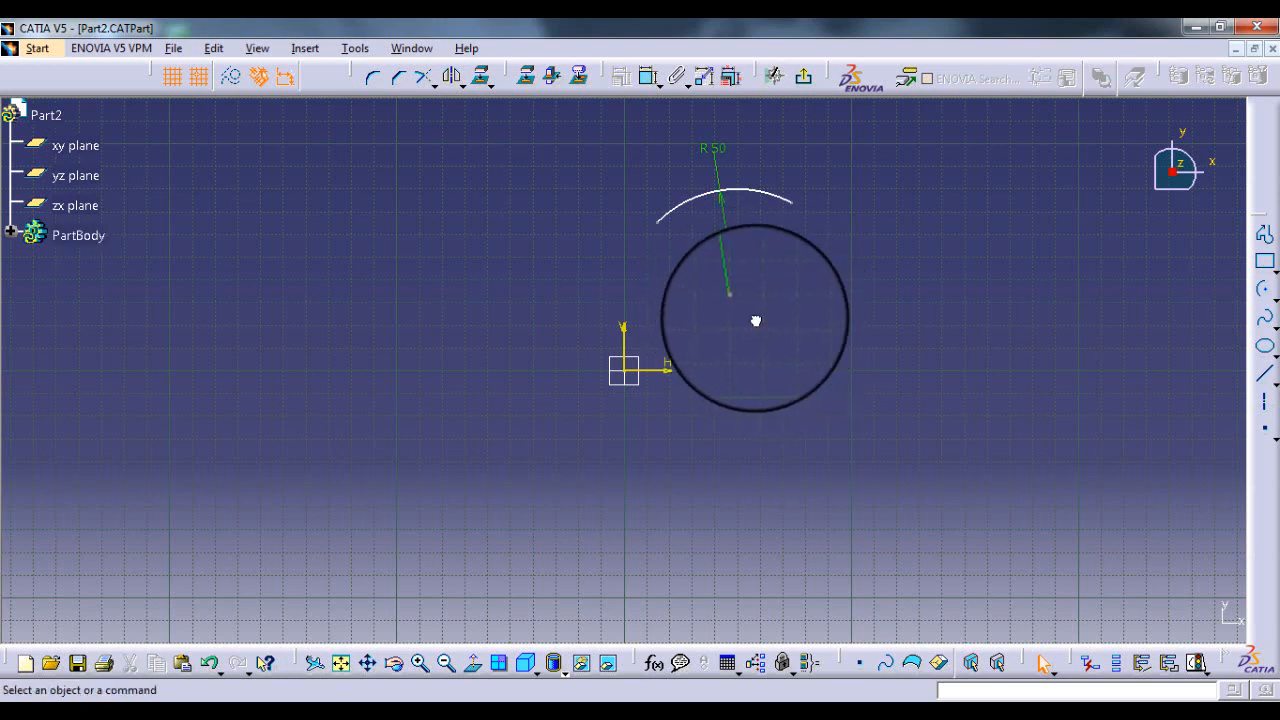
pyautogui.keyDown('ctrl'); pyautogui.click(630, 340); pyautogui.keyUp('ctrl')
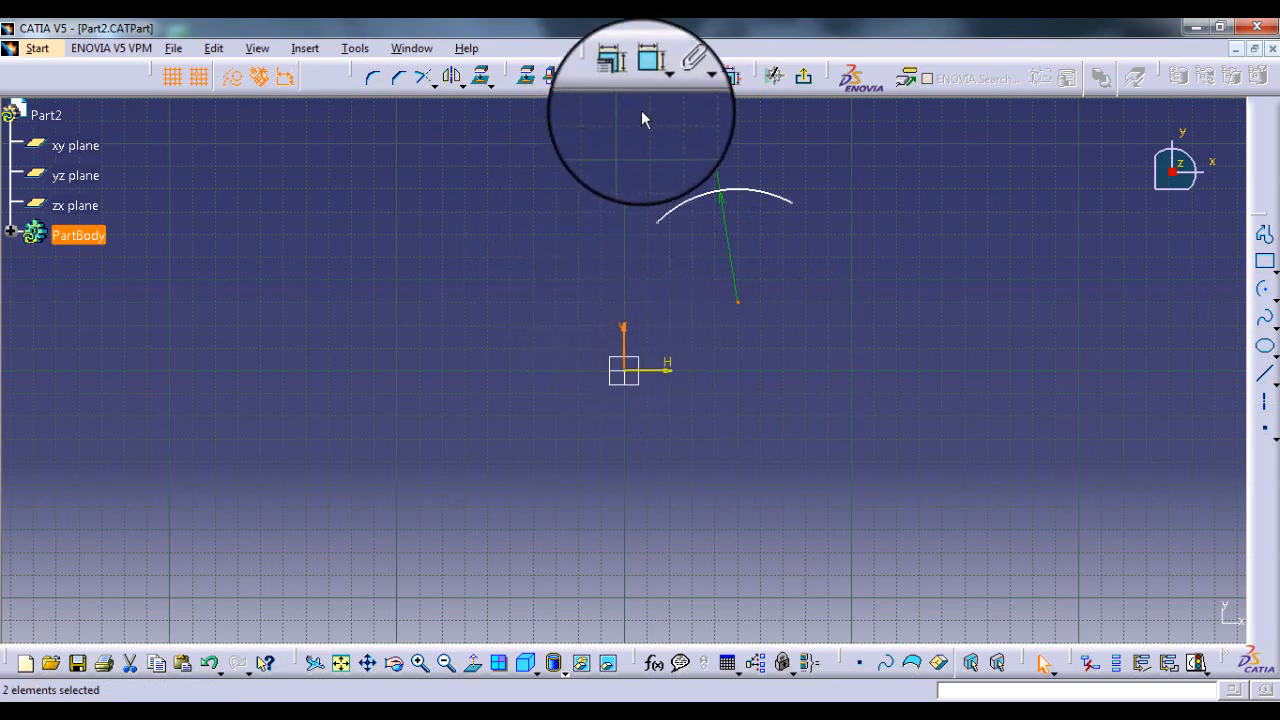
pyautogui.click(648, 76)
pyautogui.click(674, 445)
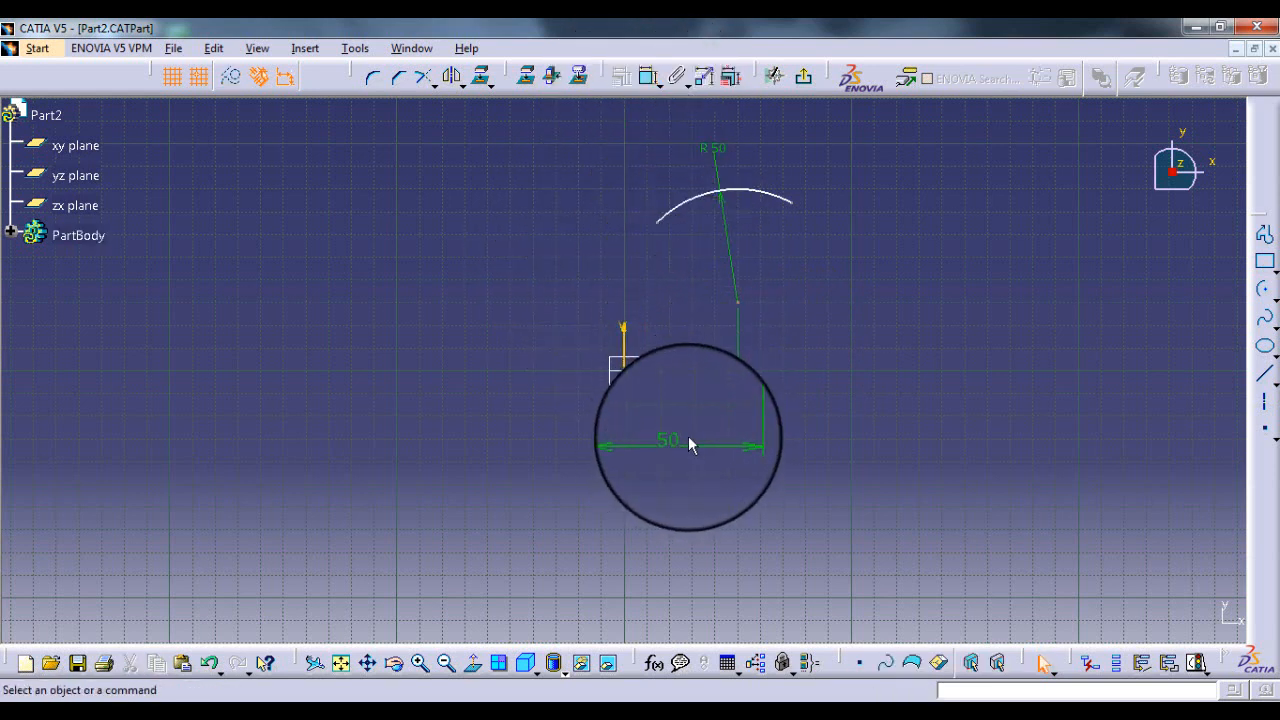
pyautogui.doubleClick(675, 438)
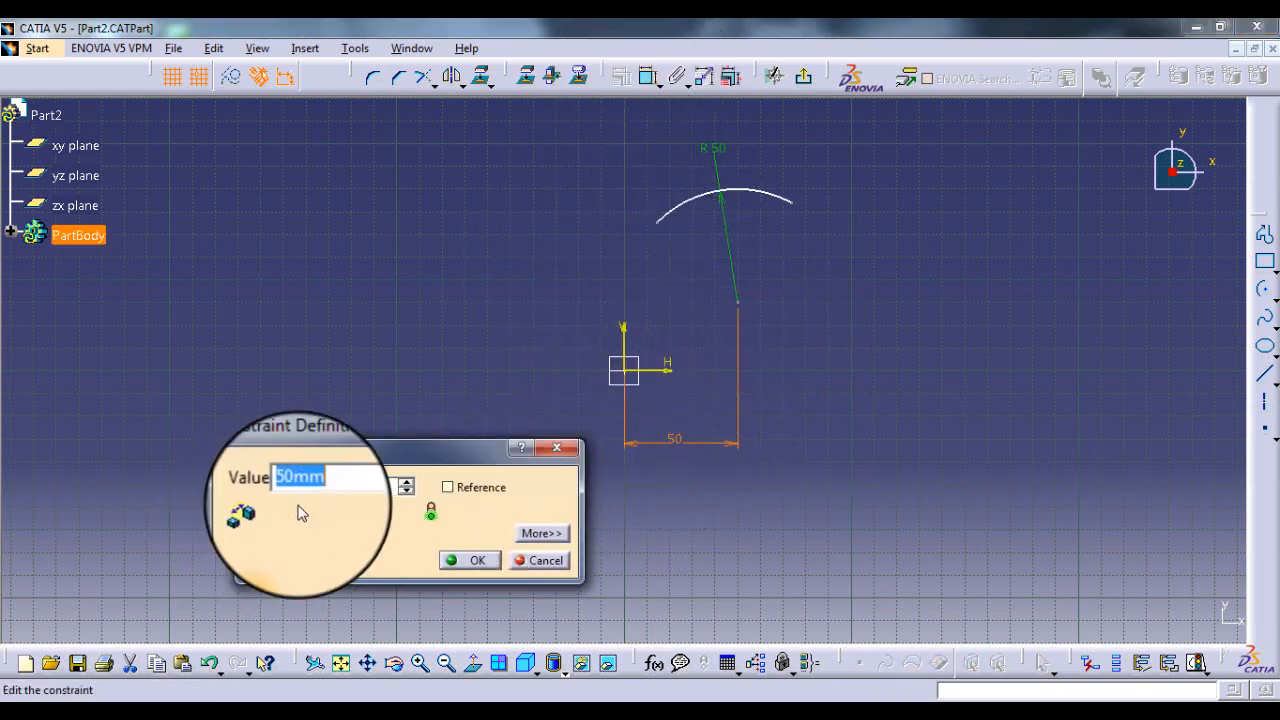
pyautogui.write('30')
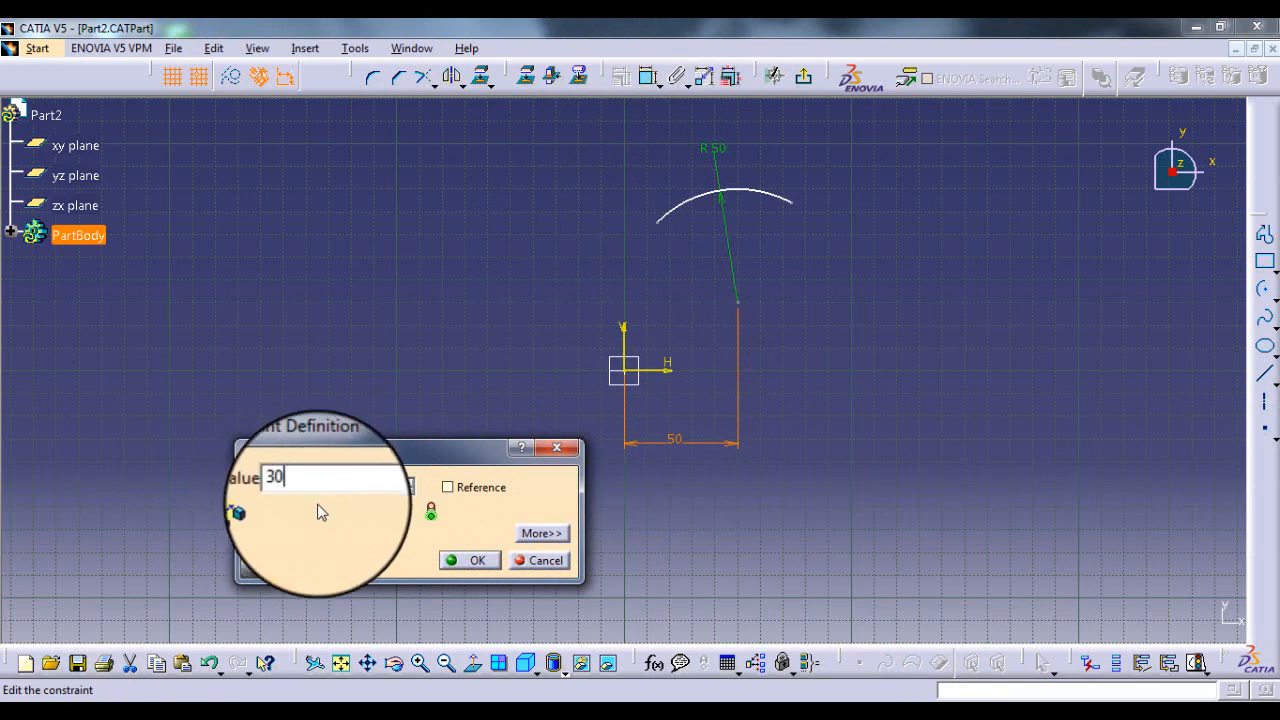
pyautogui.click(470, 562)
pyautogui.click(821, 423)
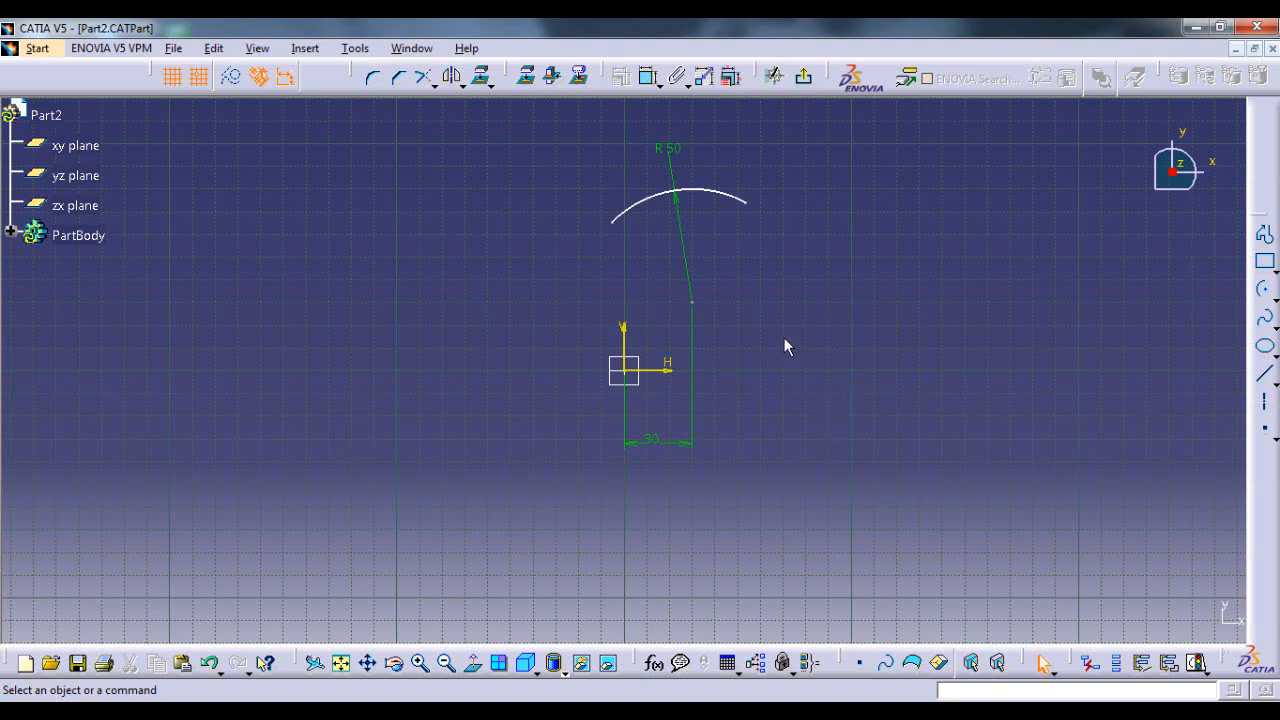
# - Dimension the vertical distance from the arc's centre point to the horizontal axis and set it to 40 mm
pyautogui.click(693, 302)
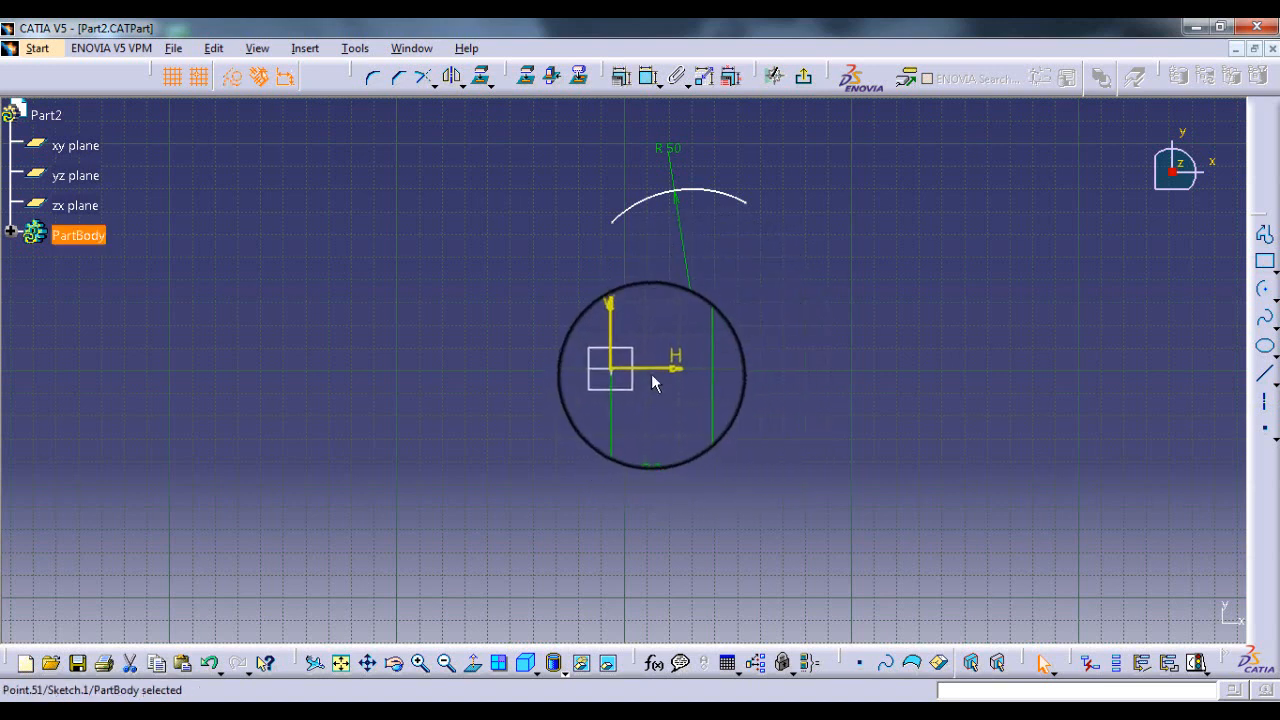
pyautogui.keyDown('ctrl'); pyautogui.click(655, 369); pyautogui.keyUp('ctrl')
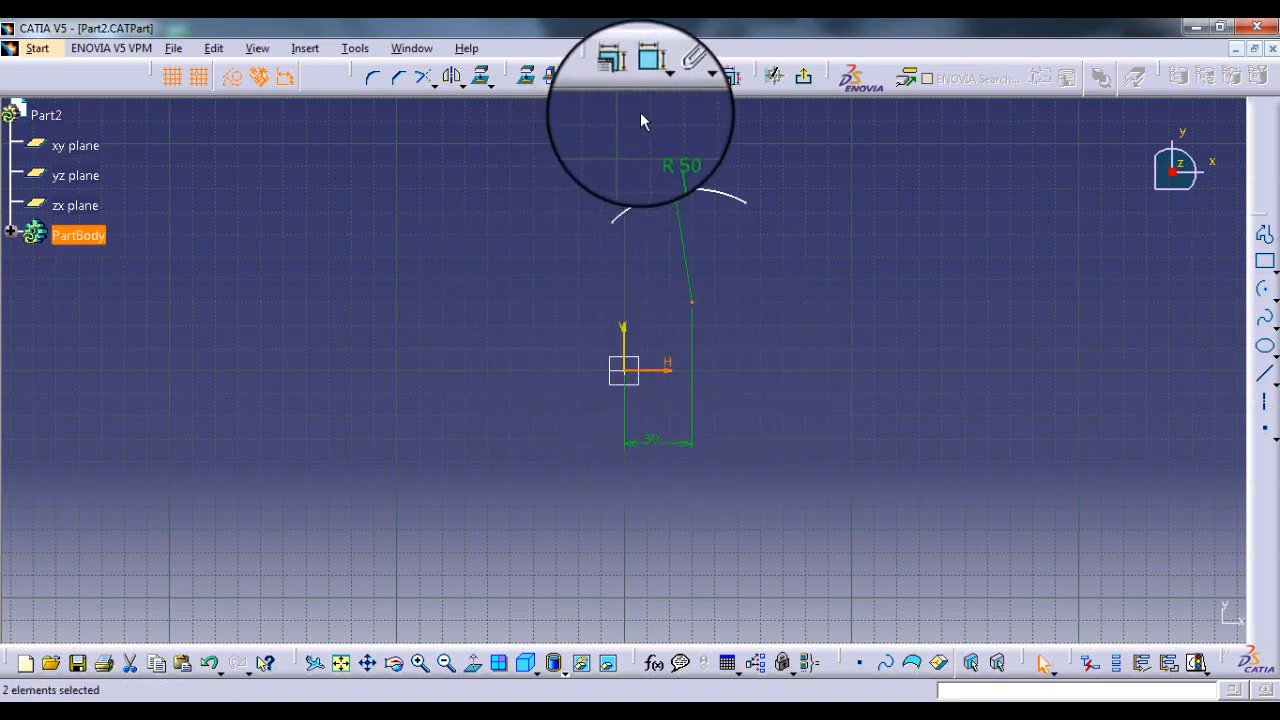
pyautogui.click(647, 76)
pyautogui.click(738, 345)
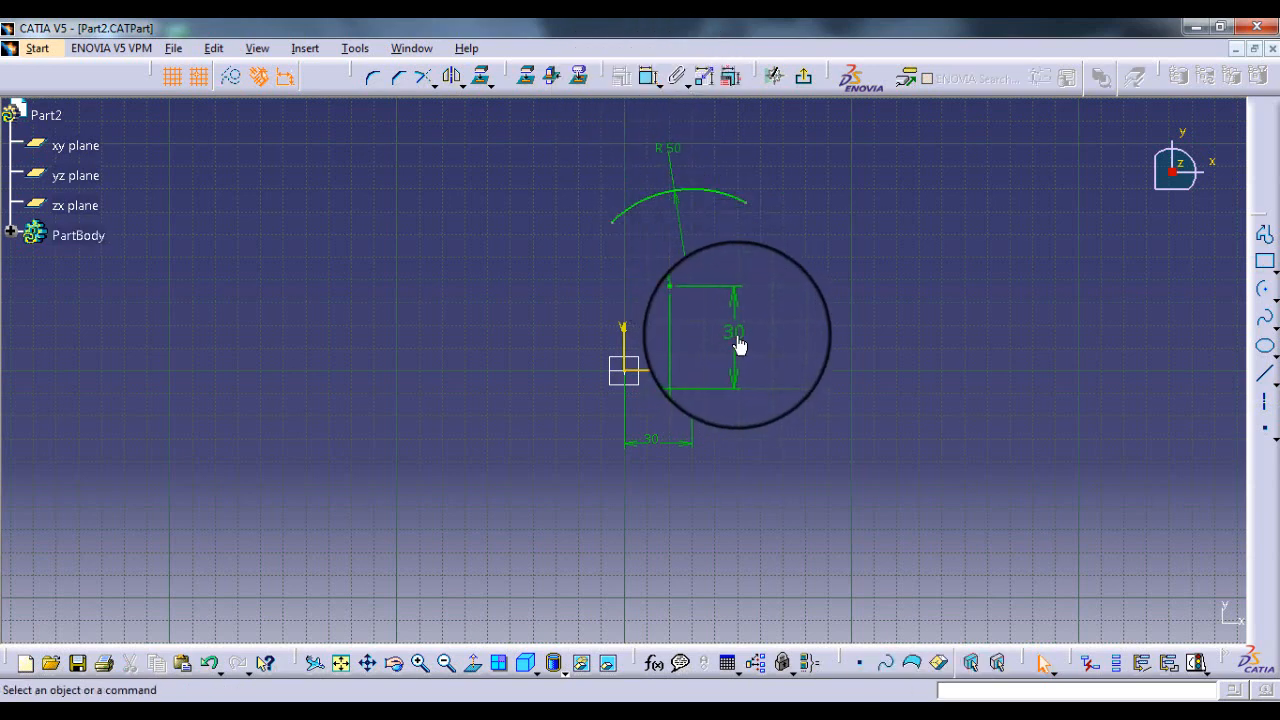
pyautogui.doubleClick(735, 335)
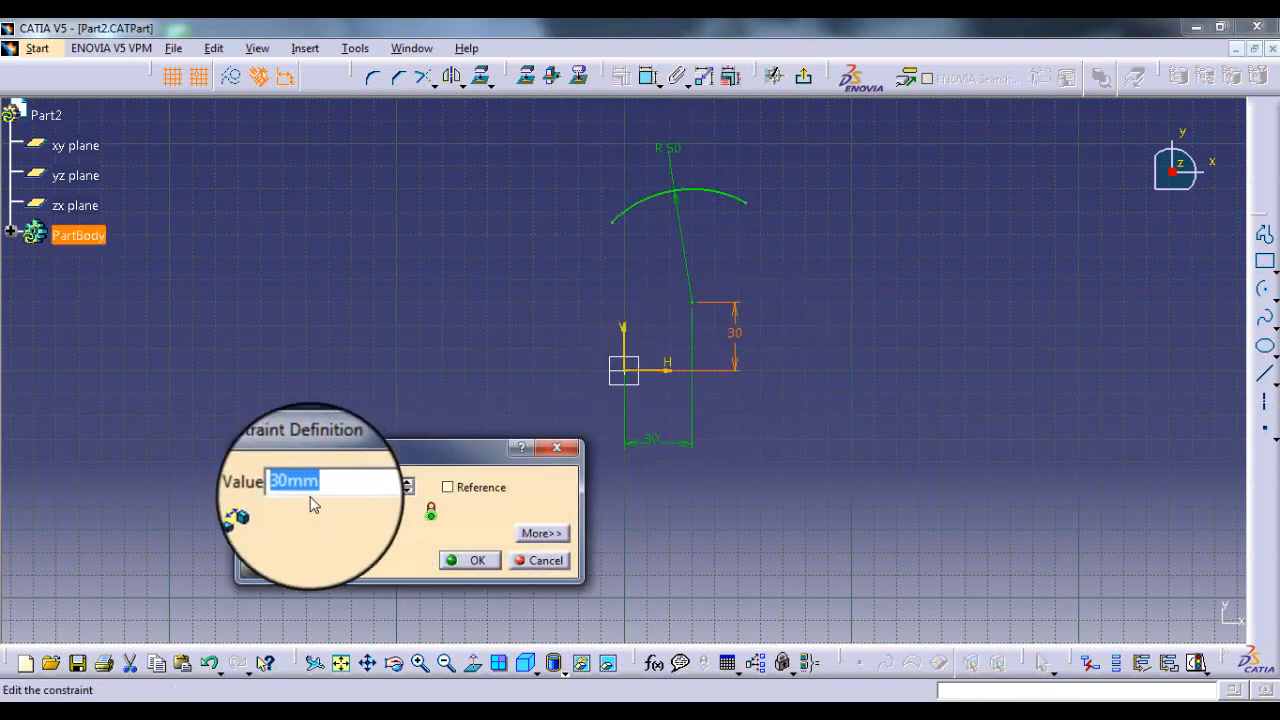
pyautogui.write('40')
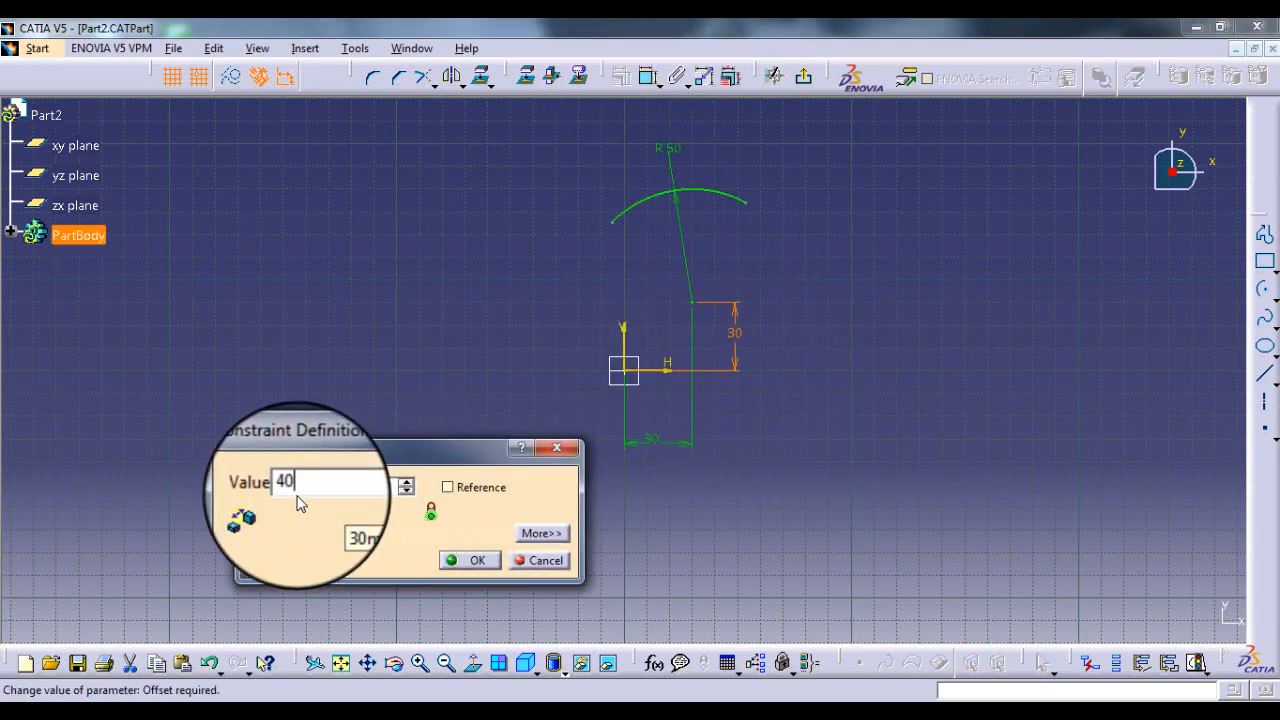
pyautogui.click(463, 564)
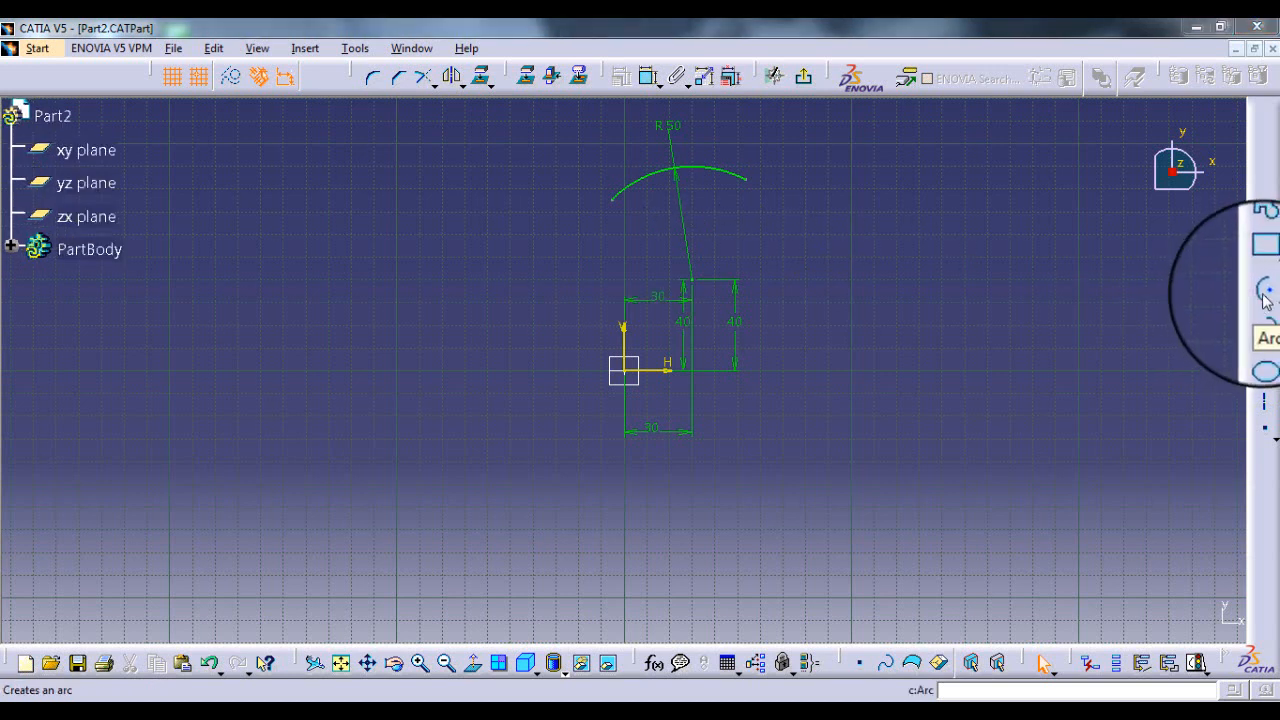
# - Clear the arc and its dimensions from the sketch, and place the centre of a new Arc at H 30 mm, V 40 mm
pyautogui.moveTo(549, 112); pyautogui.dragTo(828, 495)
pyautogui.press('Delete')
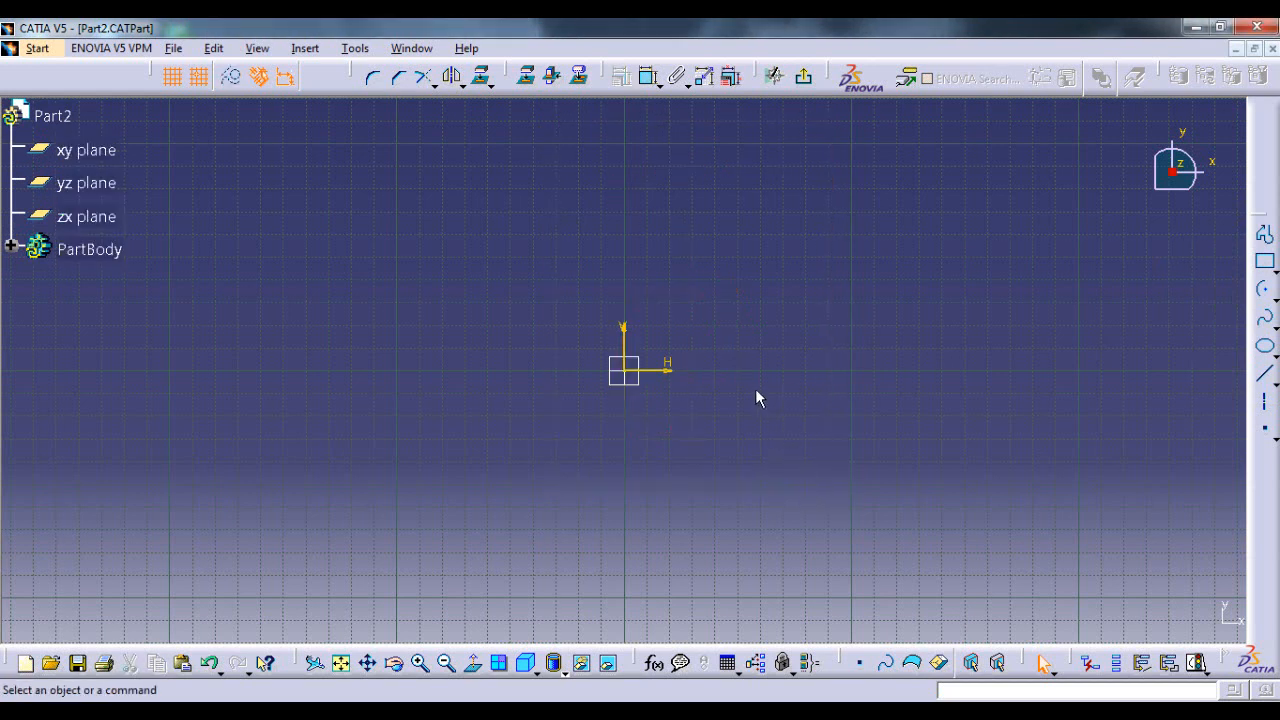
pyautogui.click(1265, 292)
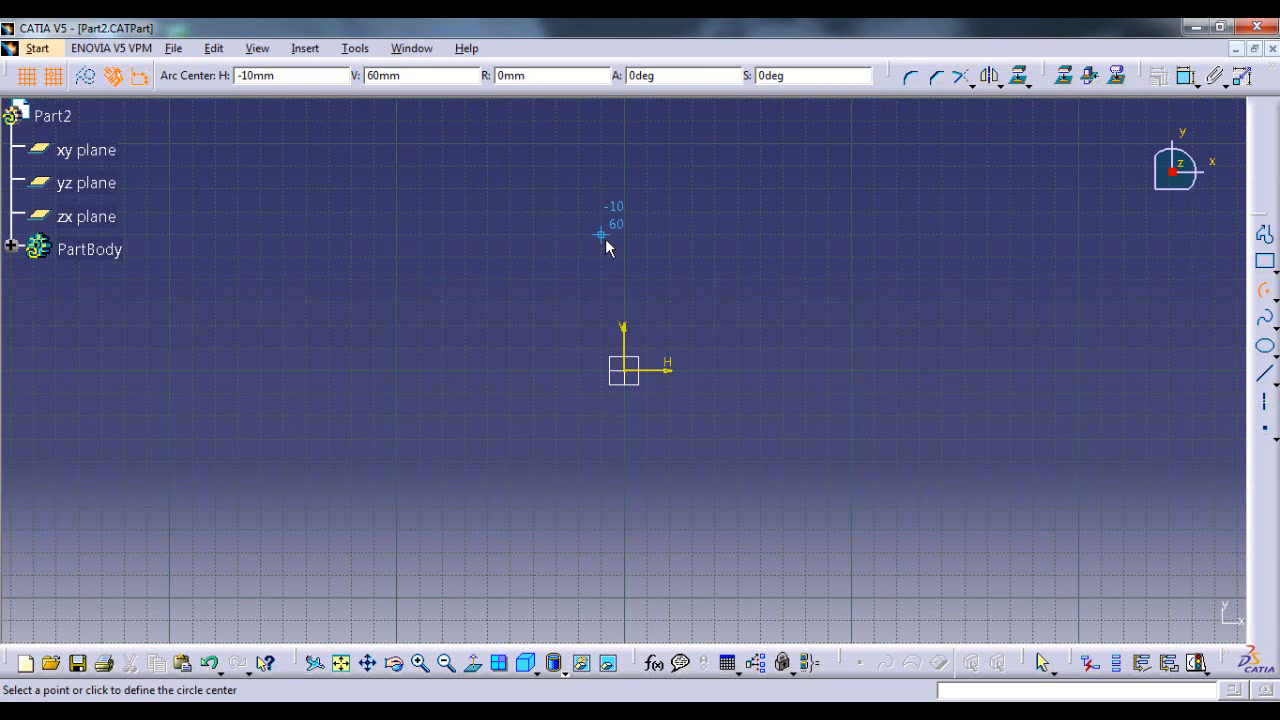
pyautogui.doubleClick(257, 81)
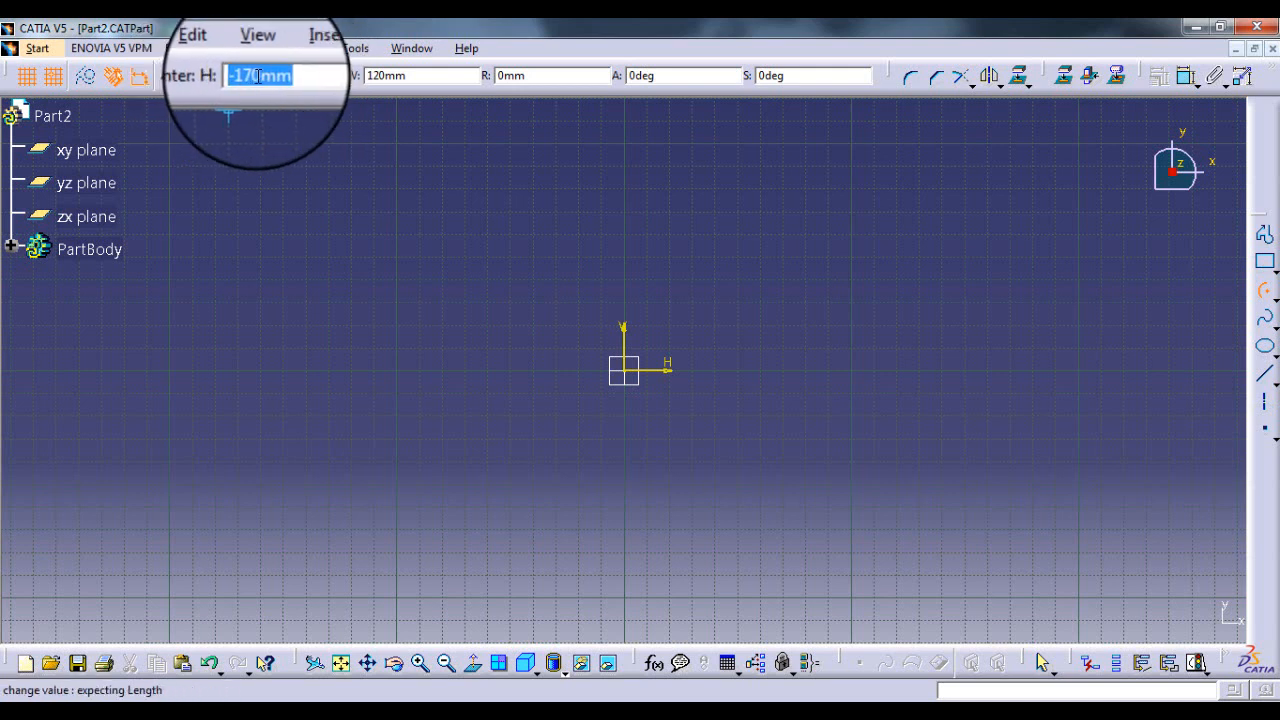
pyautogui.write('30')
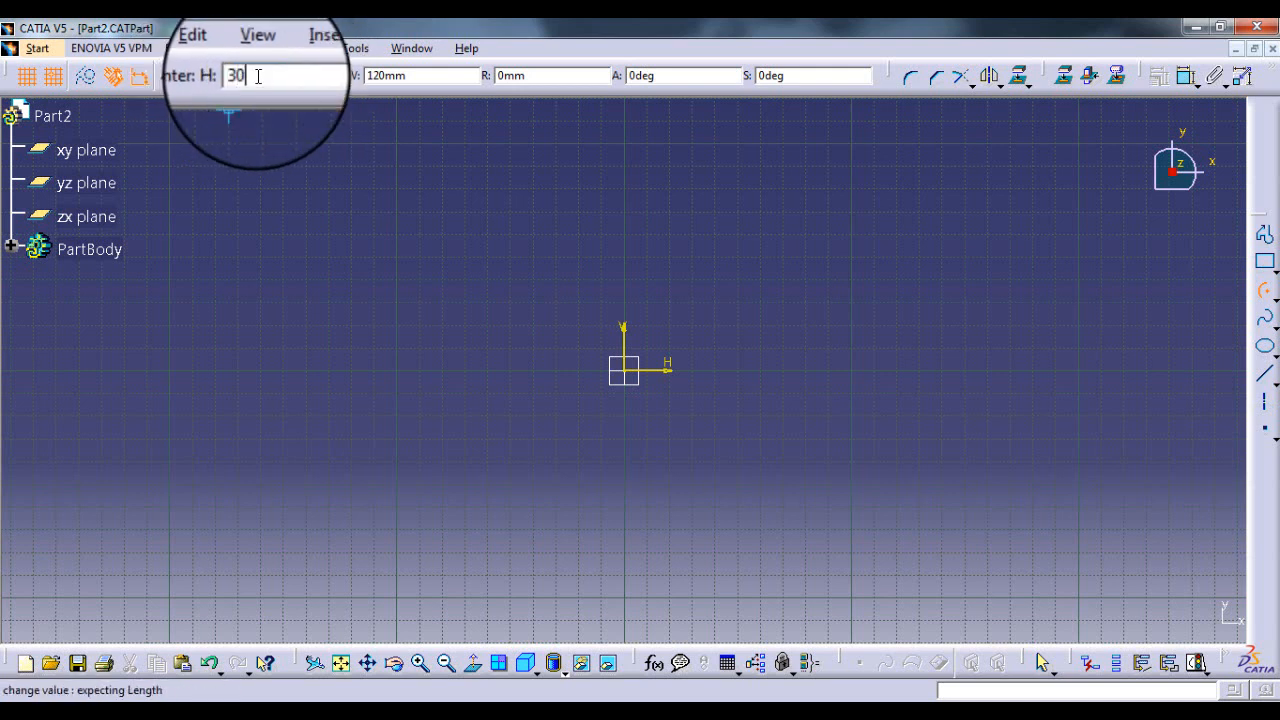
pyautogui.click(378, 76)
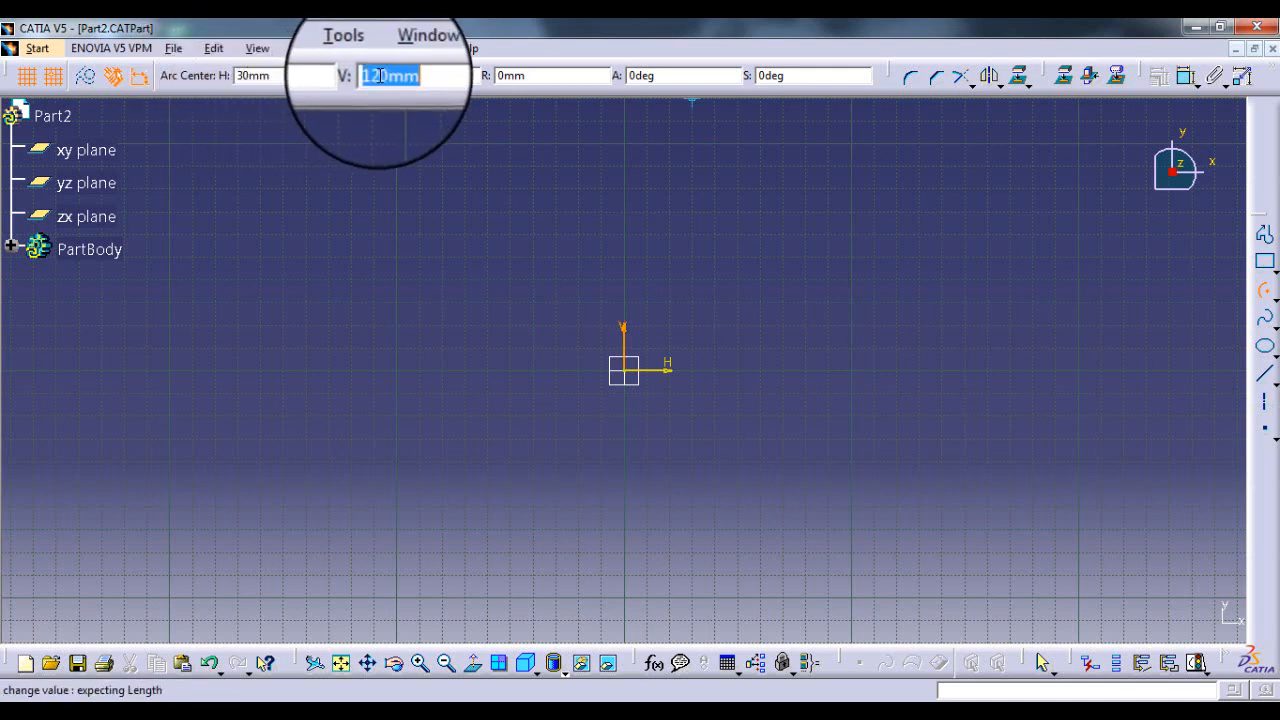
pyautogui.write('40')
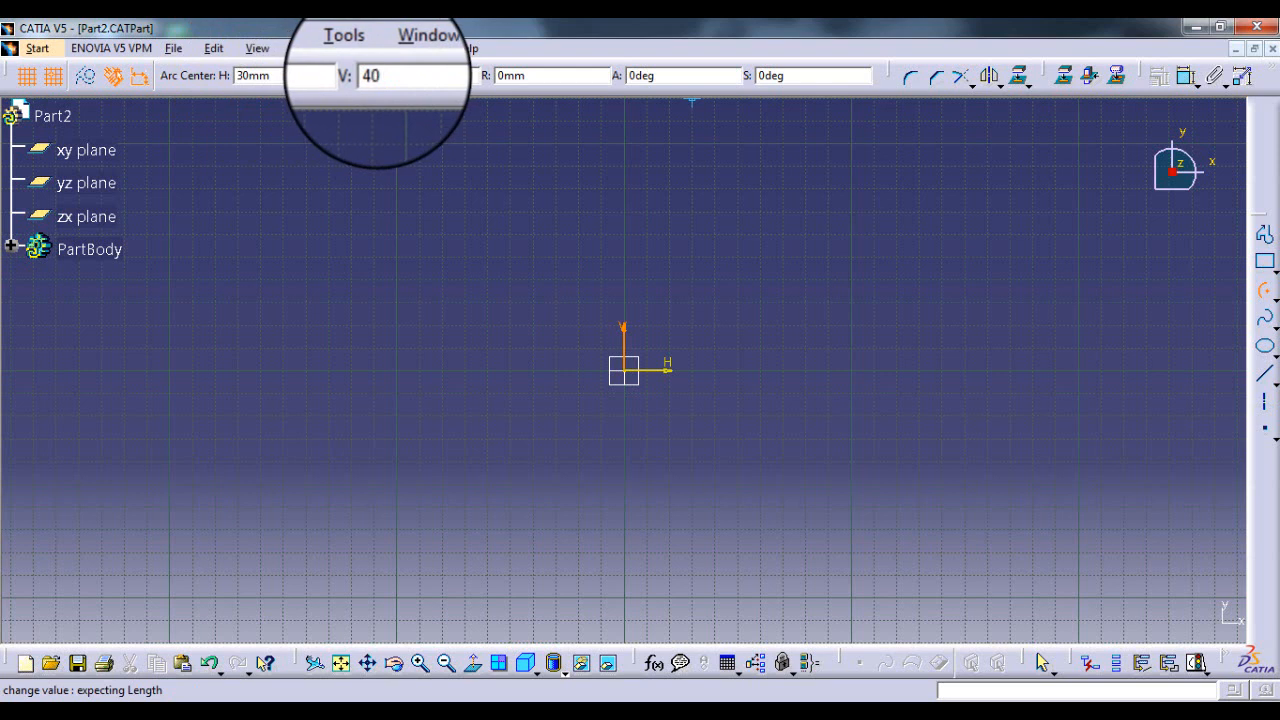
pyautogui.press('Return')
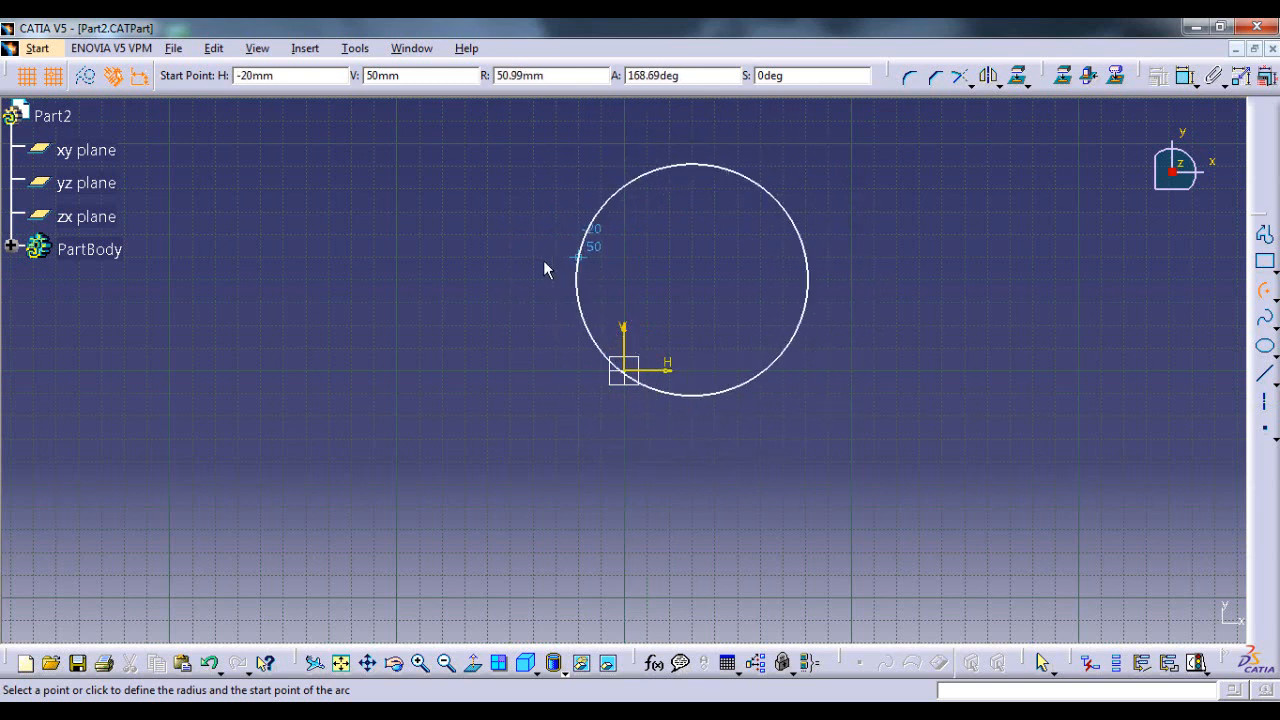
# - Set the arc's radius to 50 mm and draw it over the top from start point (-10, 70) to end point (70, 70)
pyautogui.doubleClick(527, 75)
pyautogui.write('50')
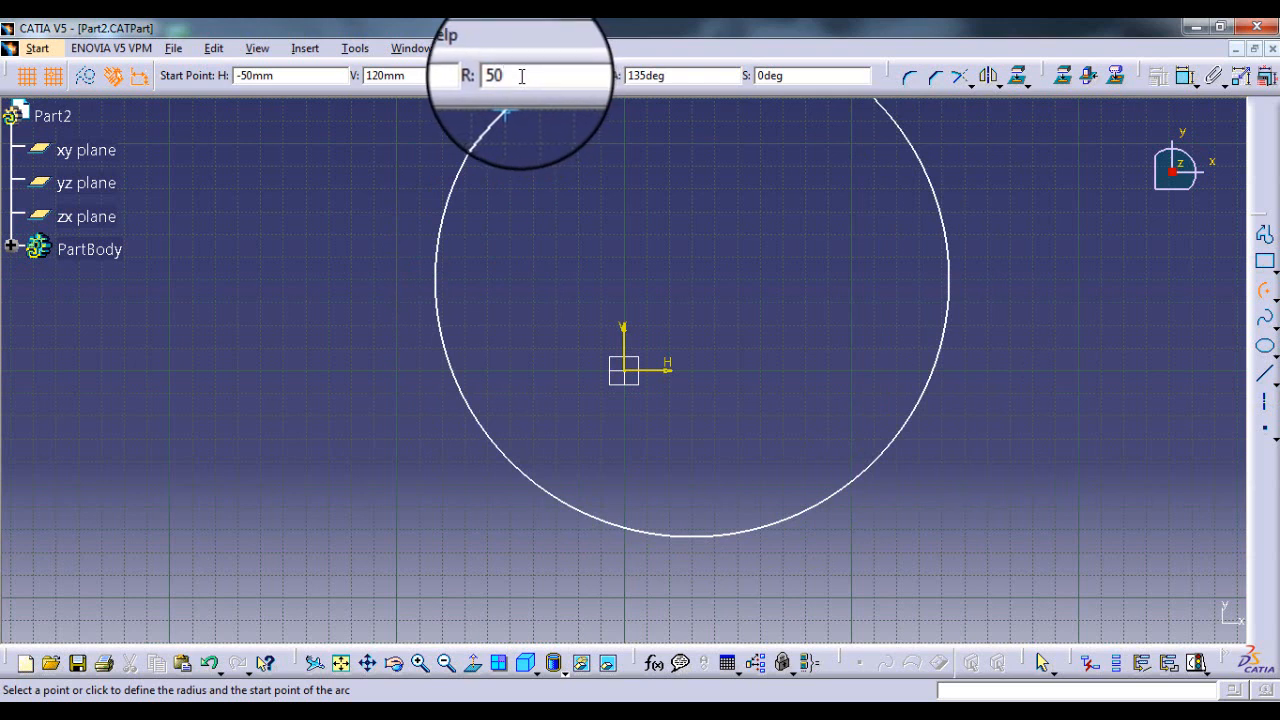
pyautogui.press('Return')
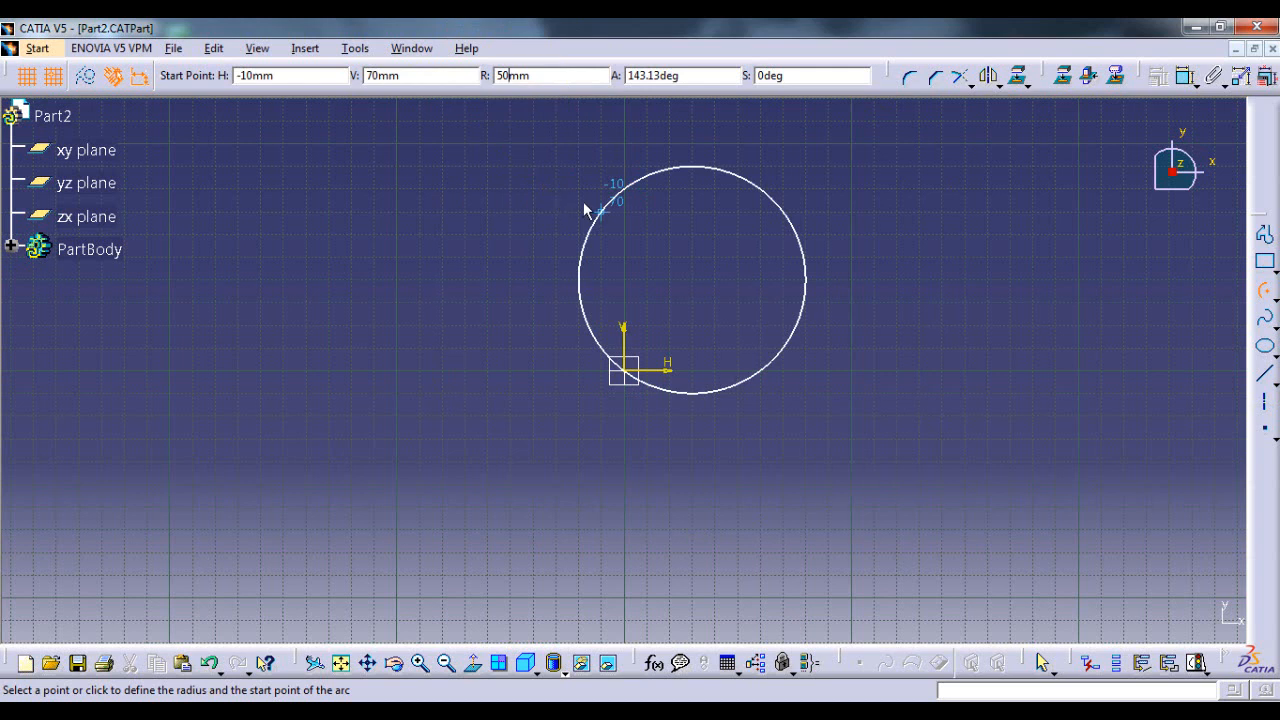
pyautogui.click(598, 209)
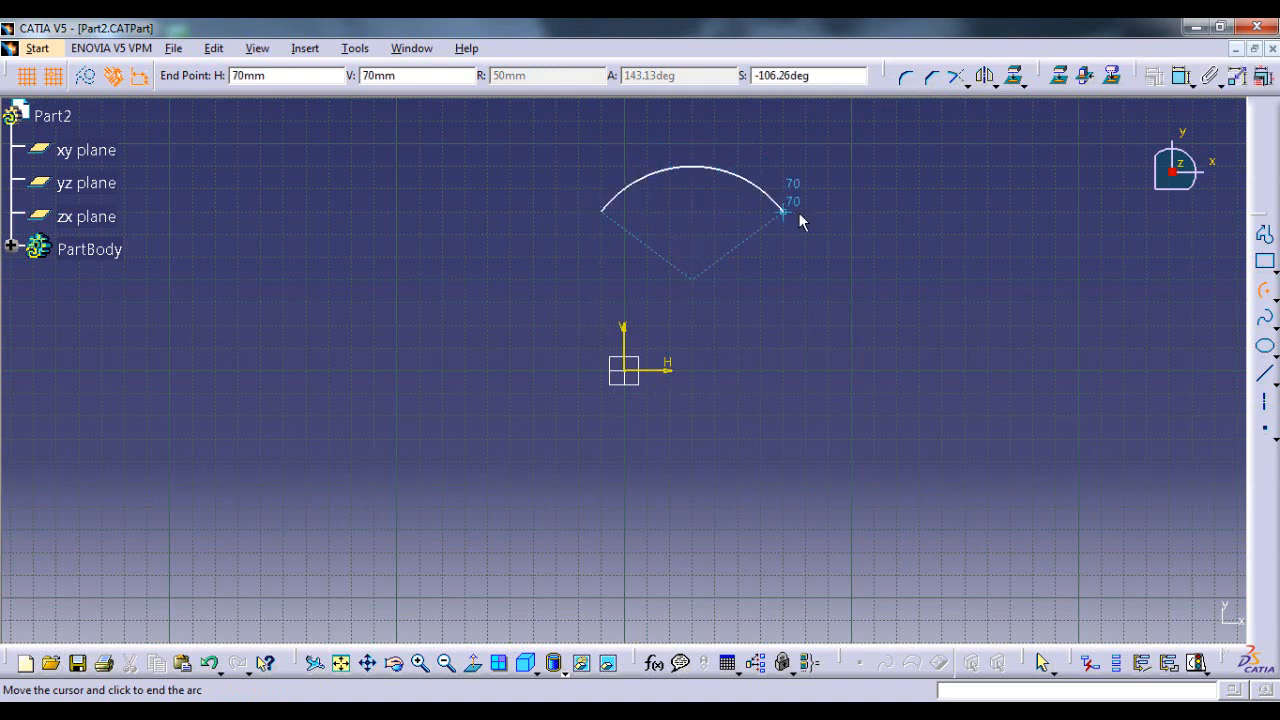
pyautogui.click(798, 212)
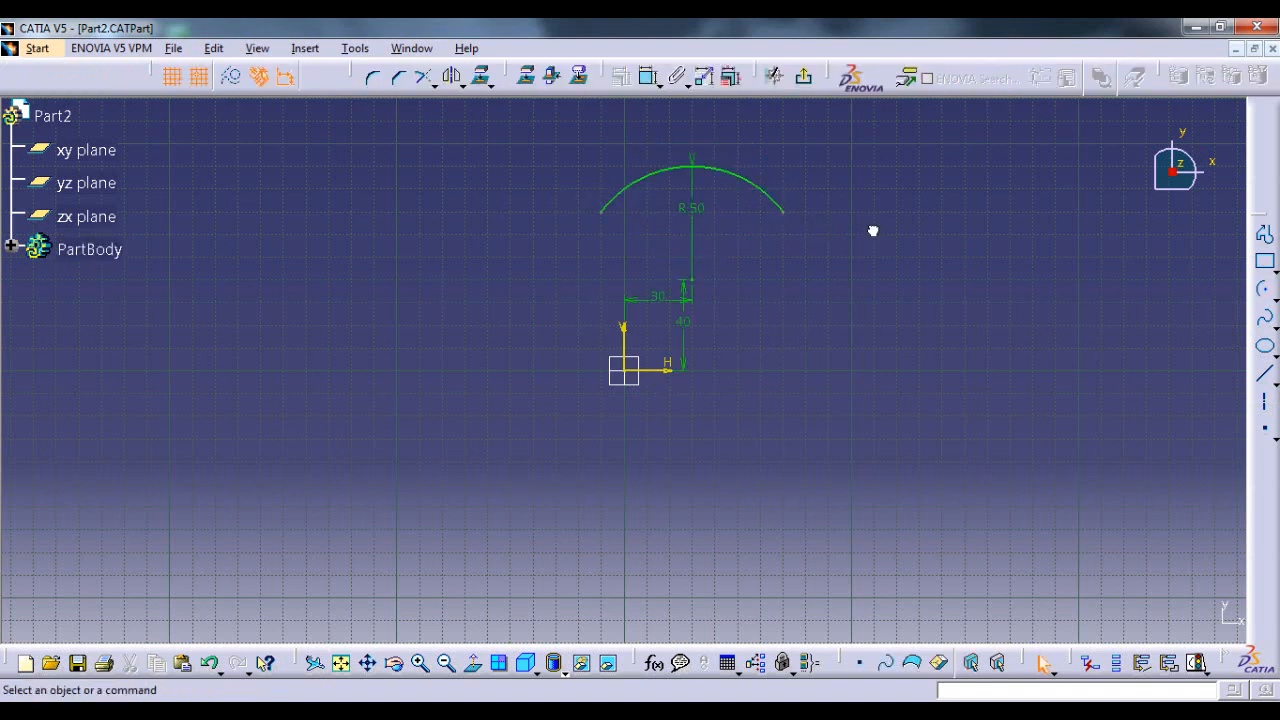